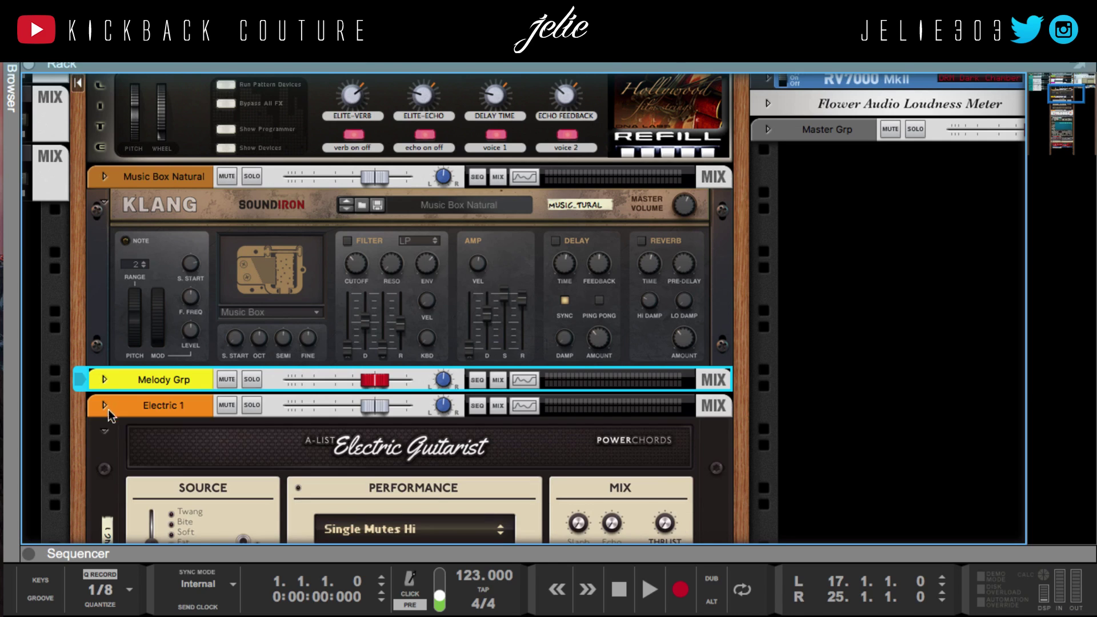
# Solo the Kick channel in the main mixer.
pyautogui.scroll(10, 640, 310)
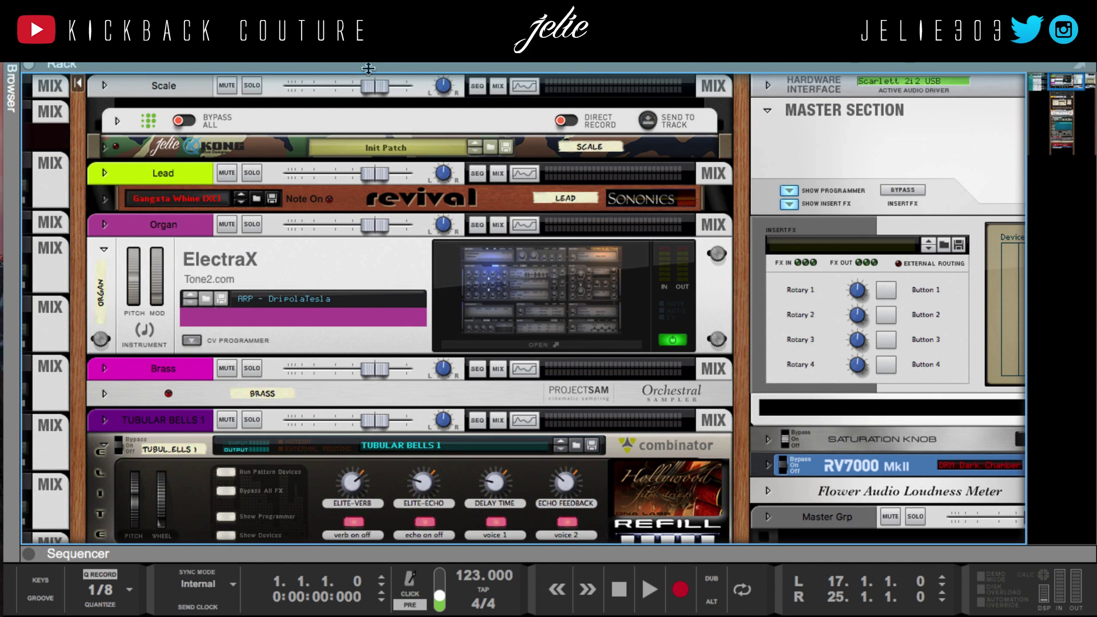
pyautogui.moveTo(368, 69); pyautogui.dragTo(528, 613)
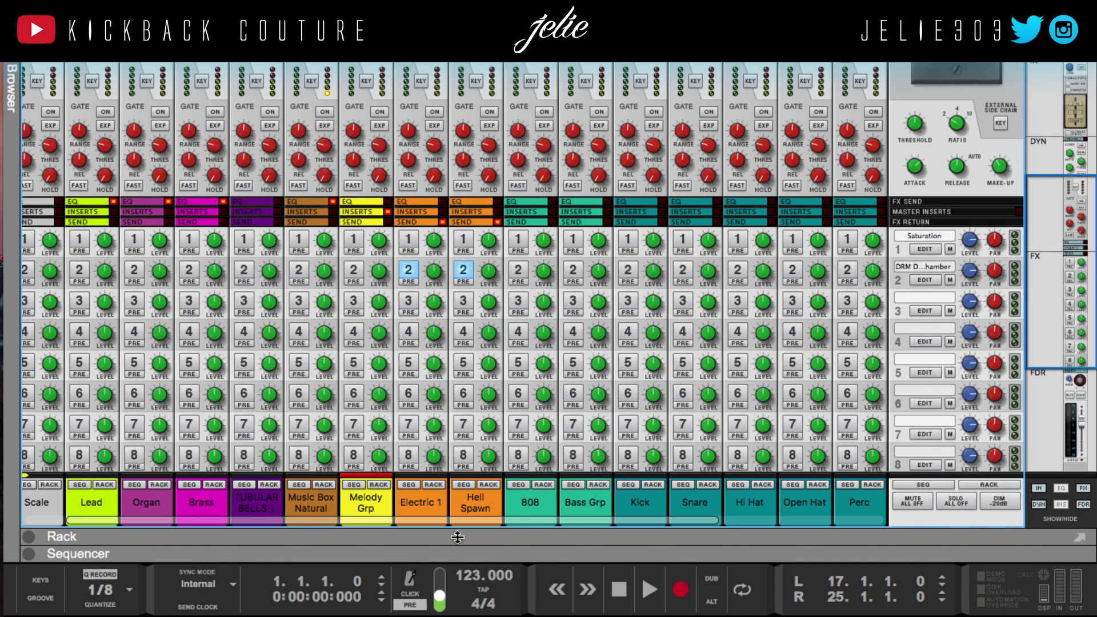
pyautogui.hscroll(-1, 404, 438)
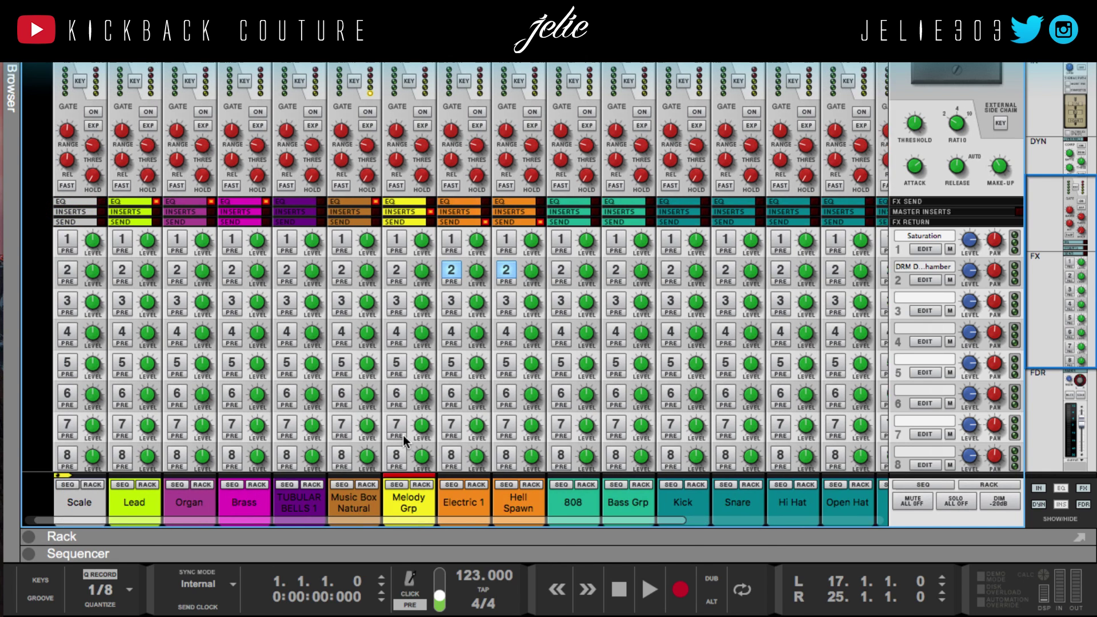
pyautogui.hscroll(5, 404, 437)
pyautogui.hscroll(1, 569, 490)
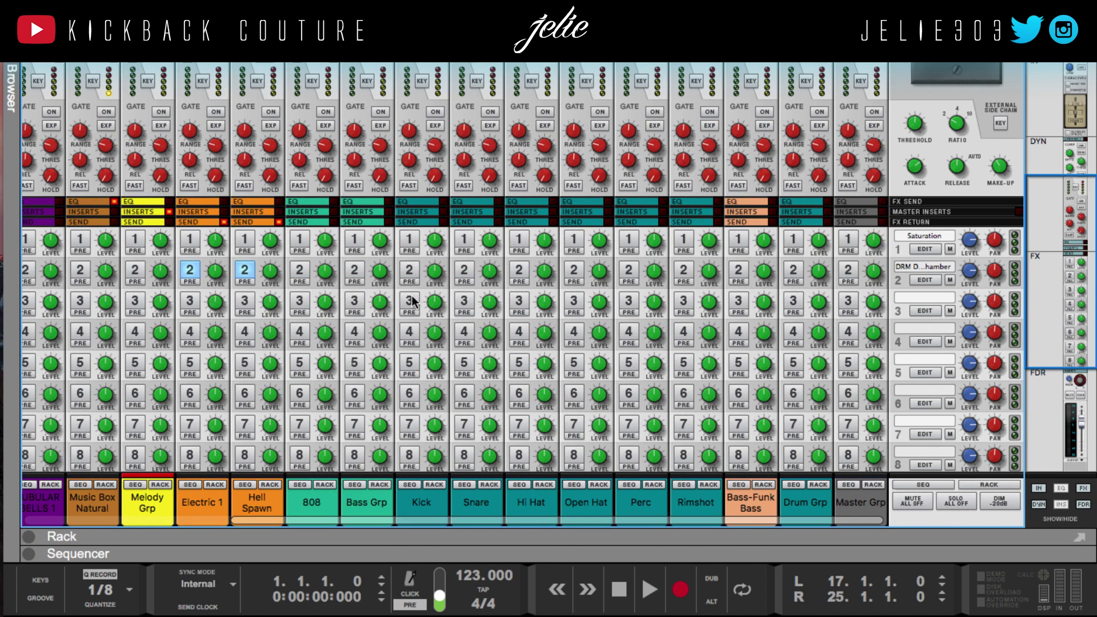
pyautogui.scroll(-6, 428, 308)
pyautogui.click(433, 305)
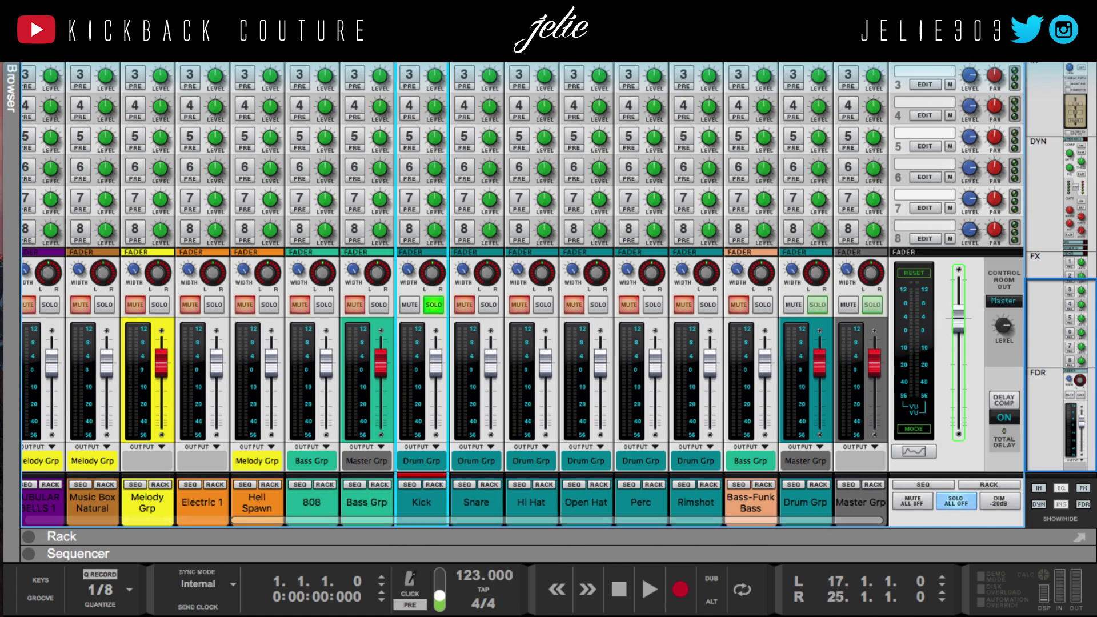
# Examine the Kick channel's devices in the rack, from its limiter and meter inserts down to the Redrum and NN-XT.
pyautogui.press('F6')
pyautogui.hscroll(-6, 69, 289)
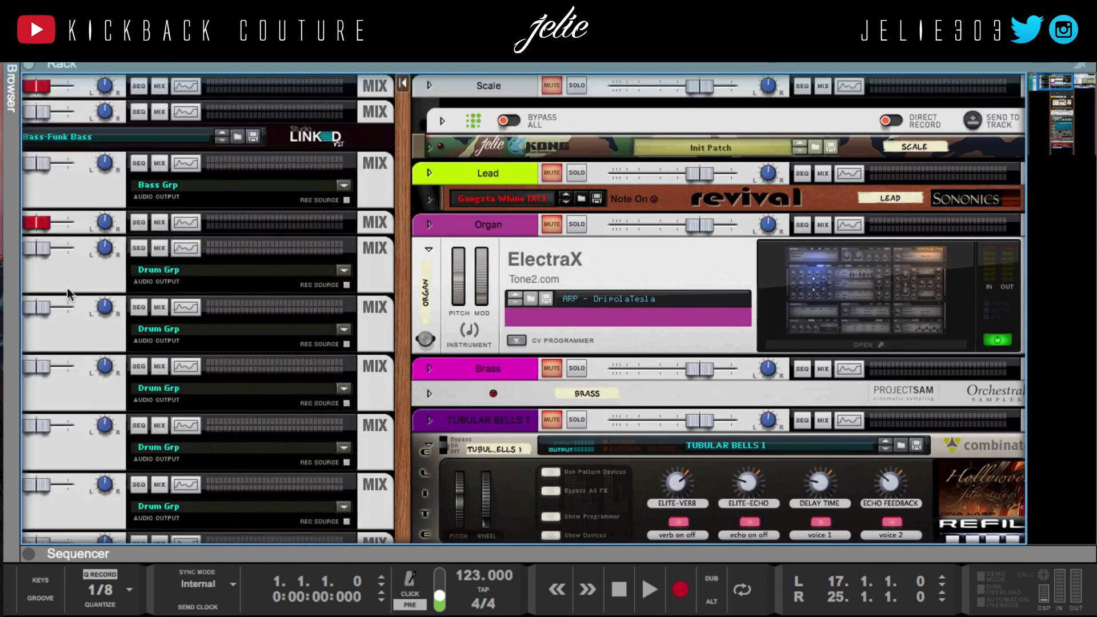
pyautogui.click(77, 283)
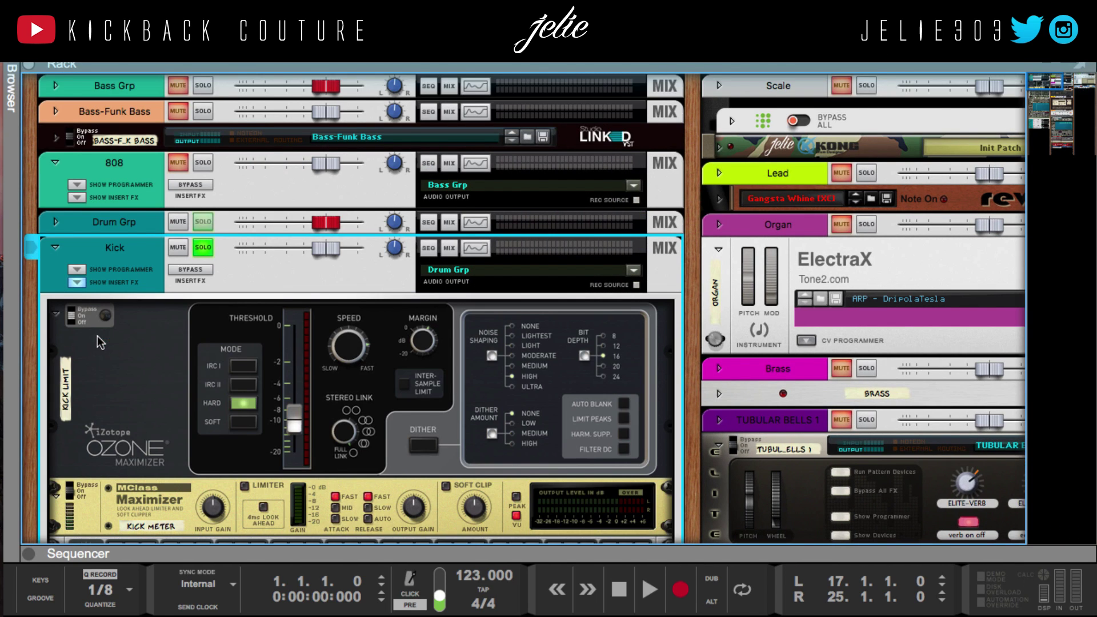
pyautogui.scroll(-1, 113, 332)
pyautogui.scroll(-2, 111, 326)
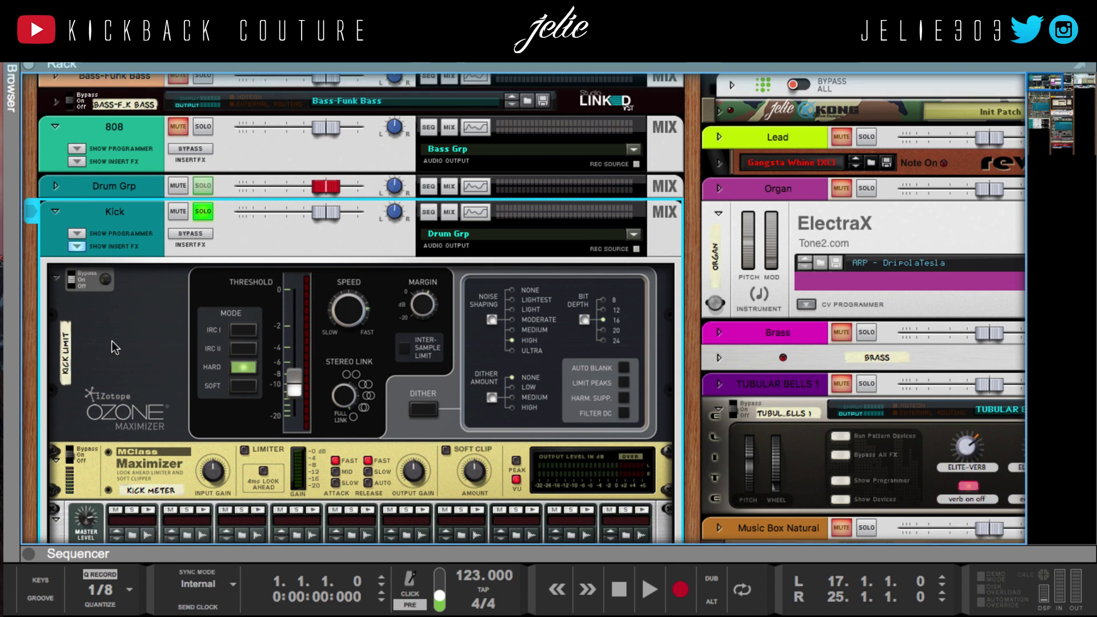
pyautogui.scroll(-10, 576, 285)
pyautogui.scroll(5, 606, 297)
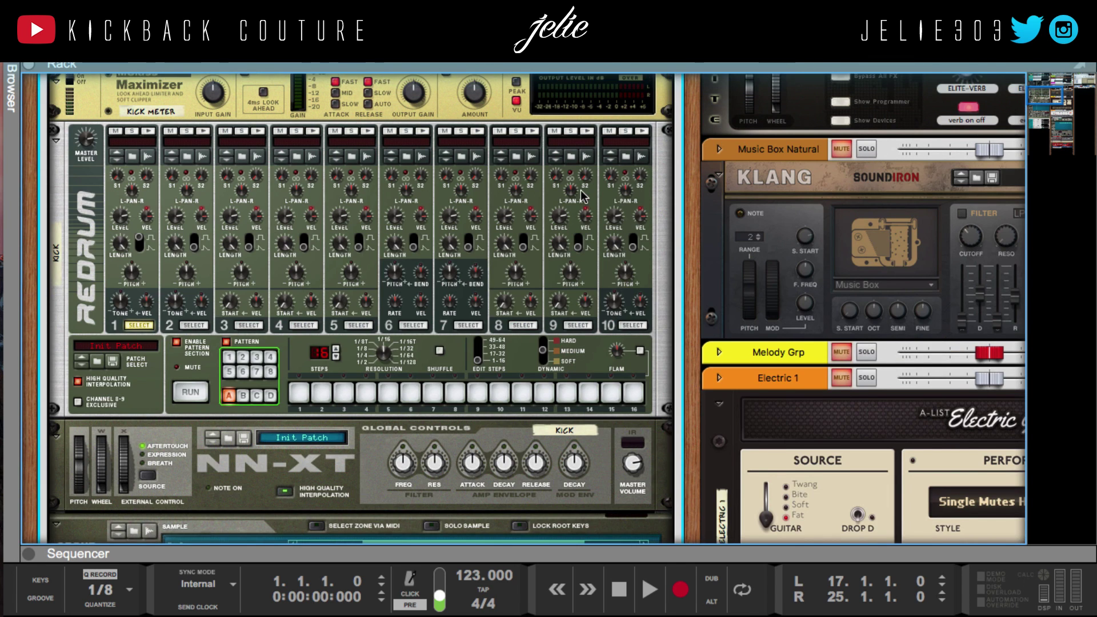
pyautogui.scroll(1, 609, 297)
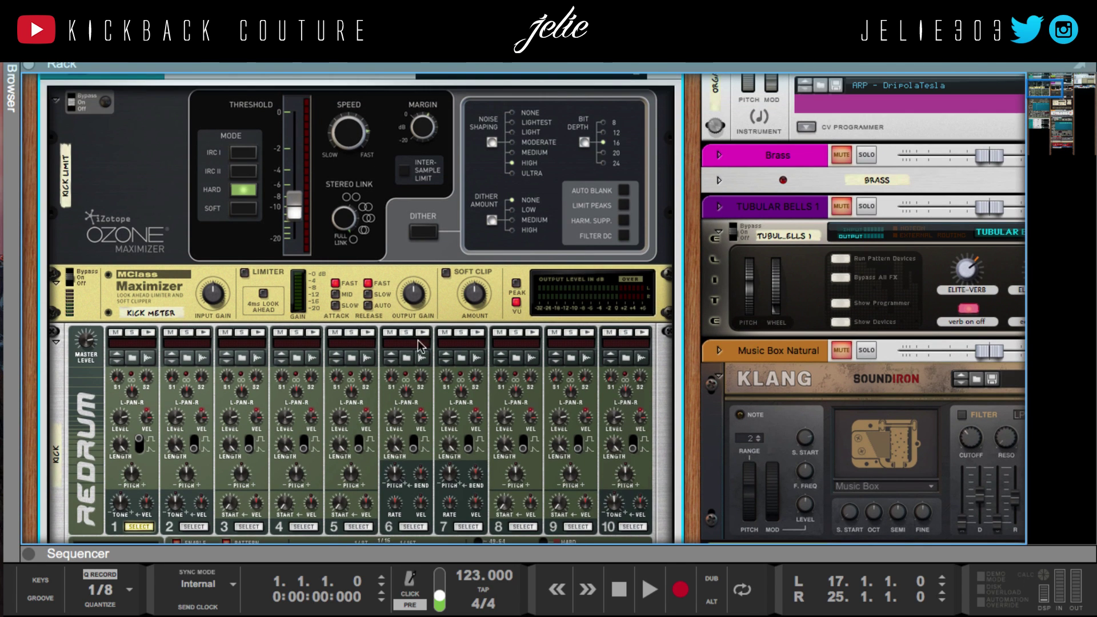
pyautogui.scroll(12, 322, 400)
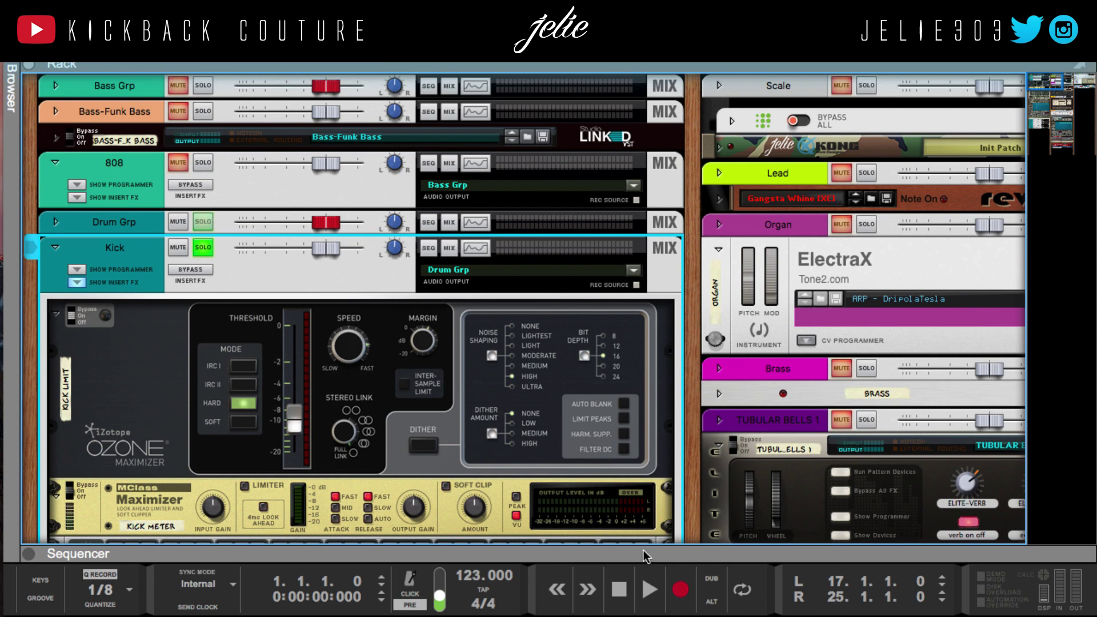
# Set the loop to the first Kick pattern clip in the first Verse in the sequencer and start playback.
pyautogui.press('F7')
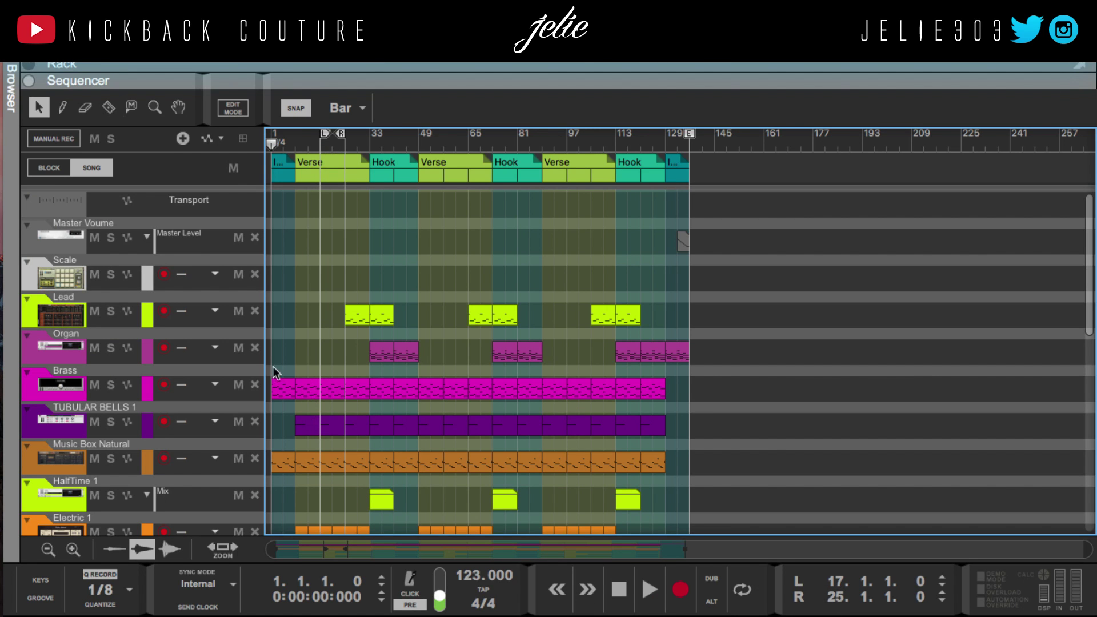
pyautogui.rightClick(301, 386)
pyautogui.click(276, 336)
pyautogui.scroll(-12, 269, 345)
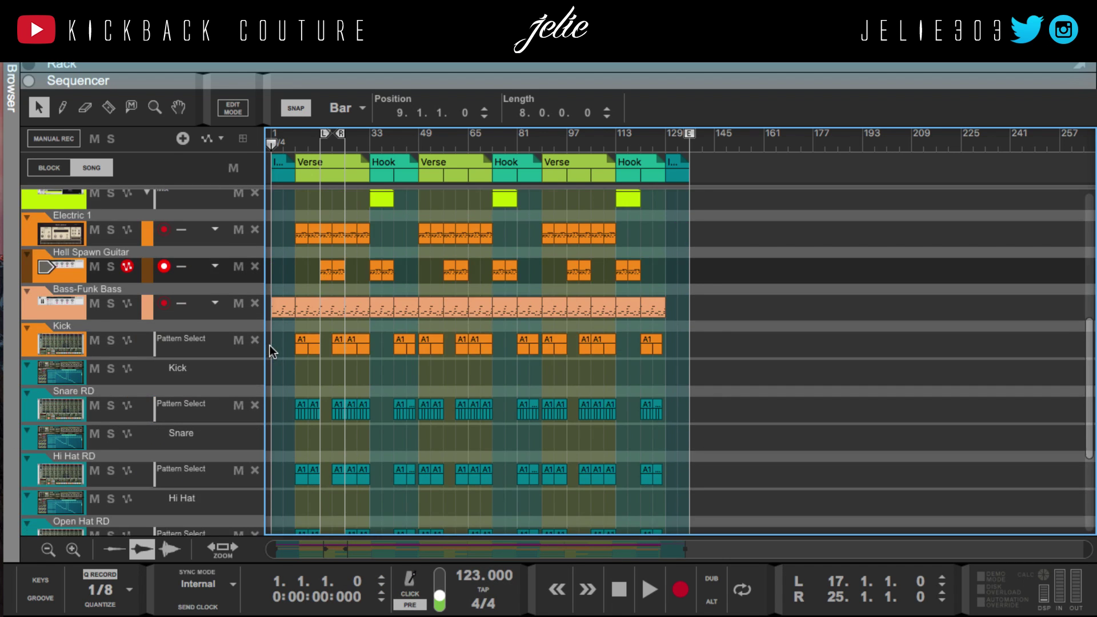
pyautogui.scroll(-2, 298, 279)
pyautogui.rightClick(300, 271)
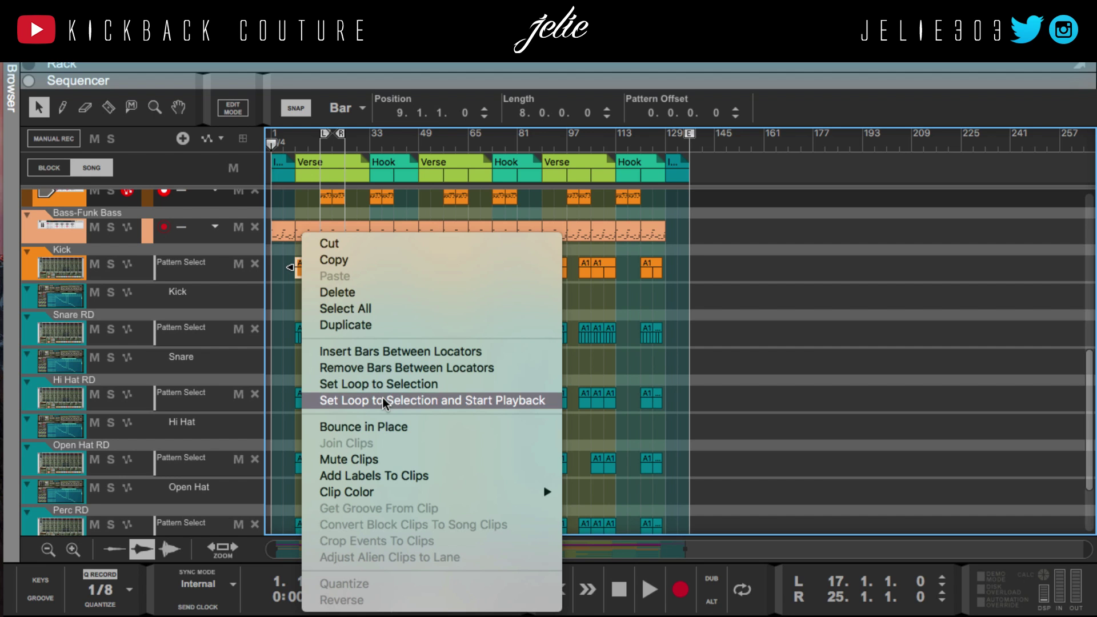
pyautogui.press('Return')
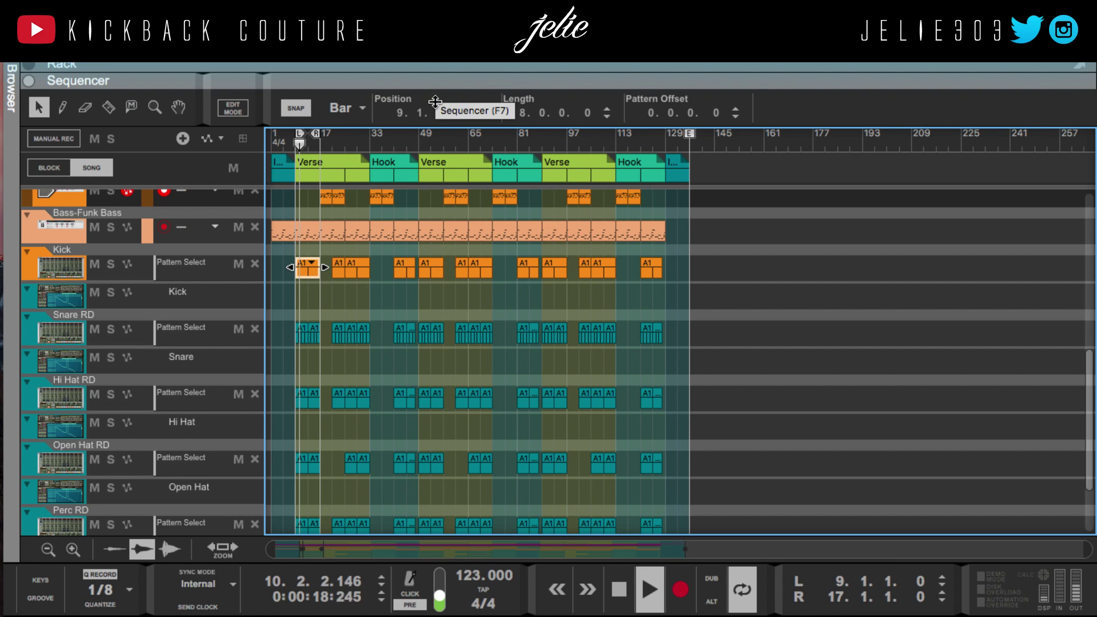
# Check the Kick channel's level meter in the rack during playback and audition the 808 channel by soloing it briefly.
pyautogui.press('F6')
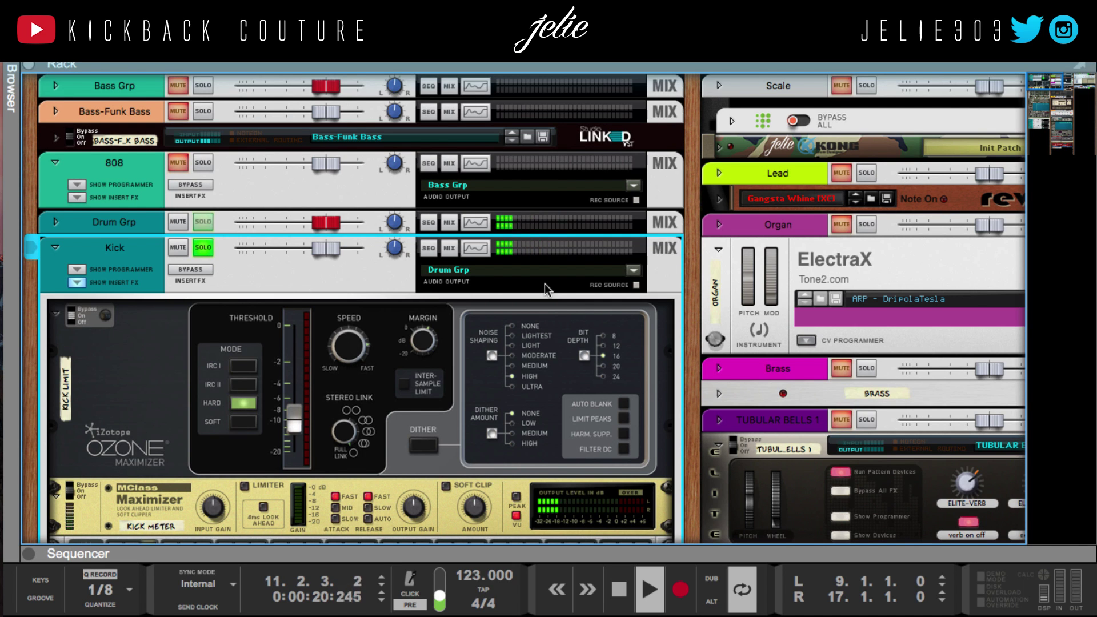
pyautogui.scroll(-1, 582, 457)
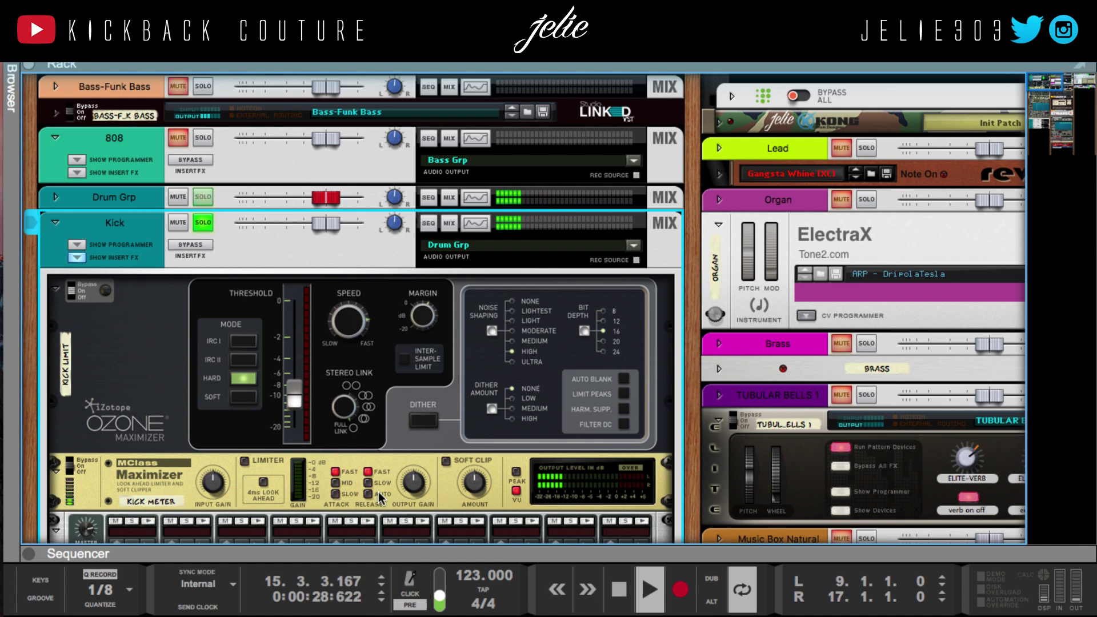
pyautogui.click(202, 138)
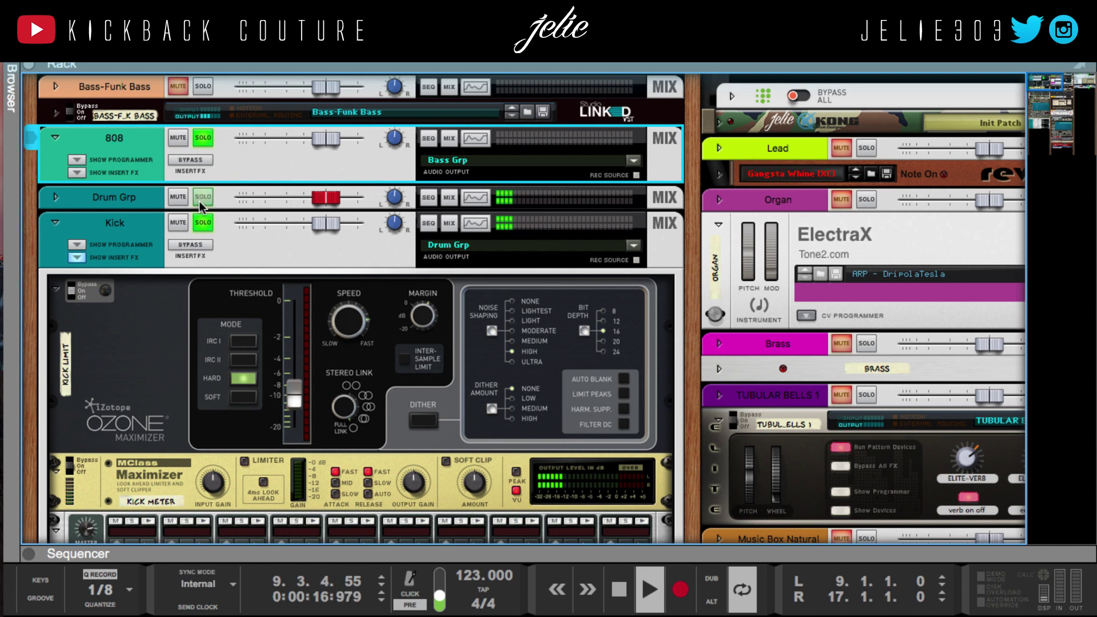
pyautogui.scroll(1, 200, 166)
pyautogui.click(201, 163)
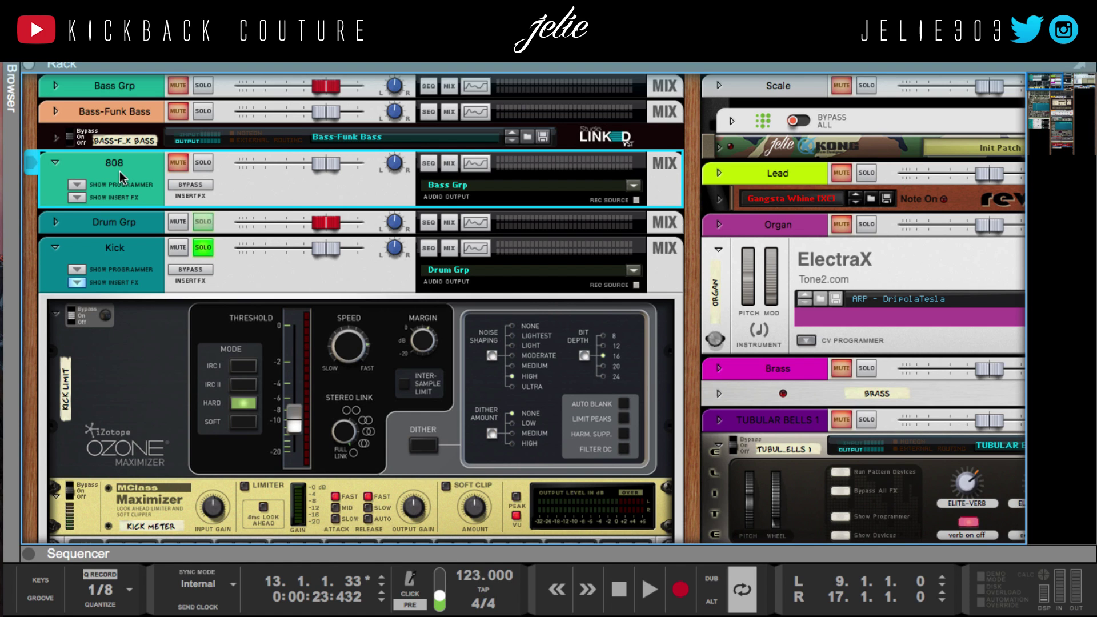
# Delete the 808 channel and play the loop with Bass-Funk Bass soloed alongside the Kick.
pyautogui.press('Delete')
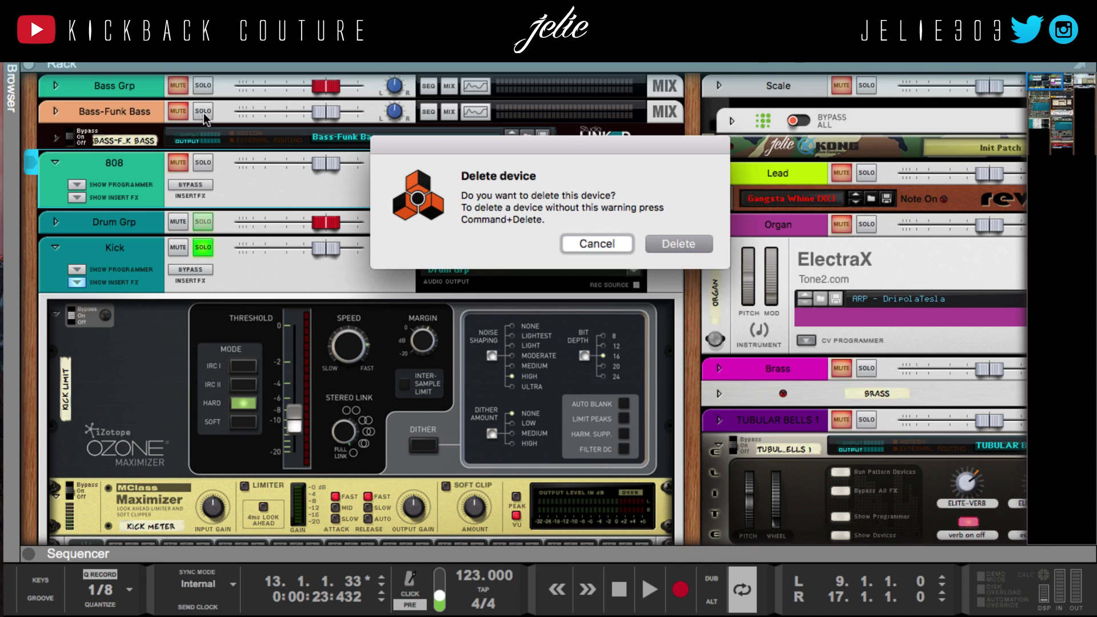
pyautogui.press('Return')
pyautogui.click(200, 112)
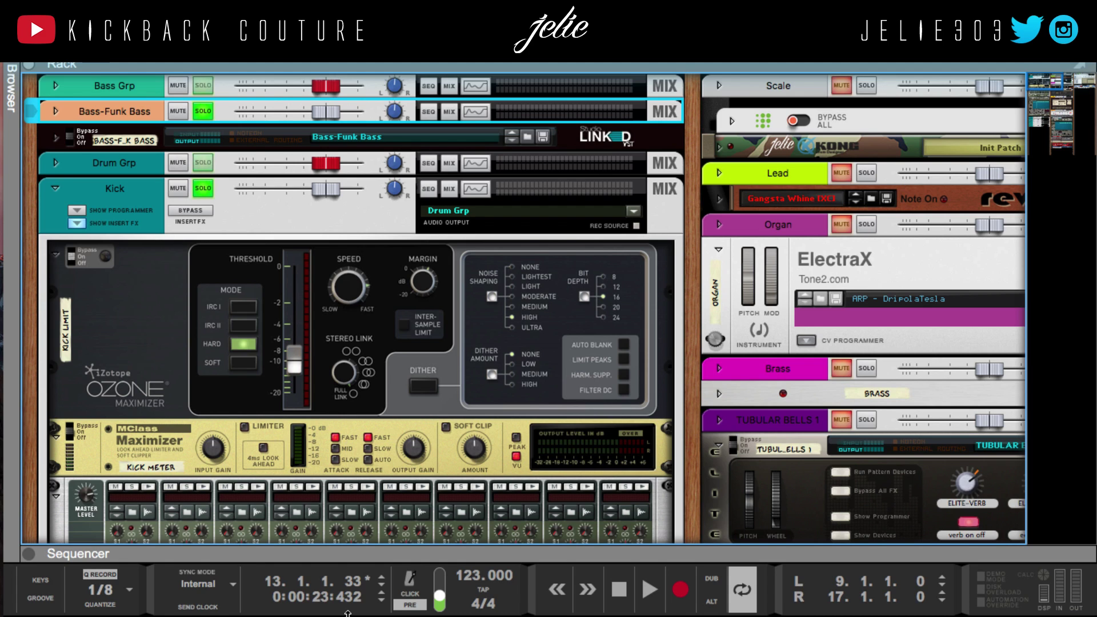
pyautogui.press('space')
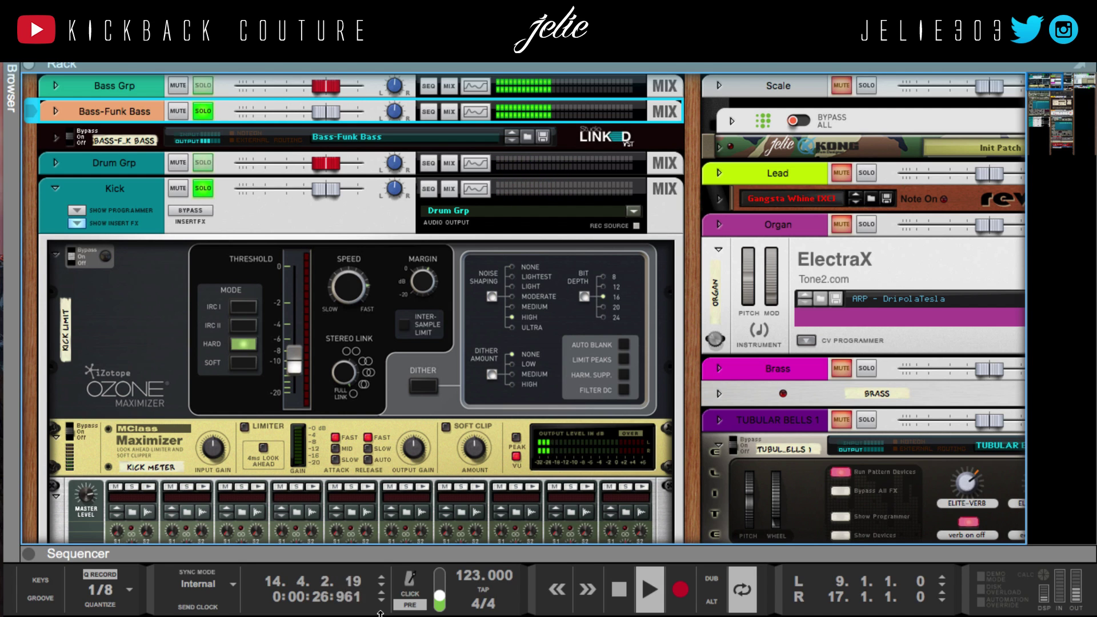
pyautogui.press('KP_1')
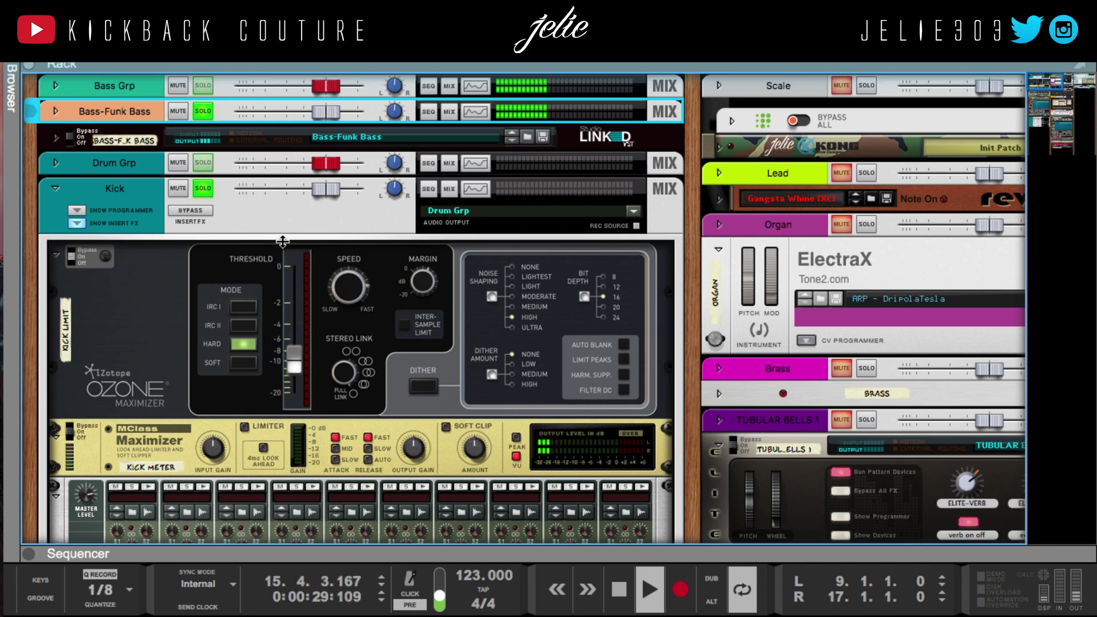
# Reduce the mixer view to the input and fader sections and set the Bass-Funk Bass input gain to 1.71 dB.
pyautogui.press('F5')
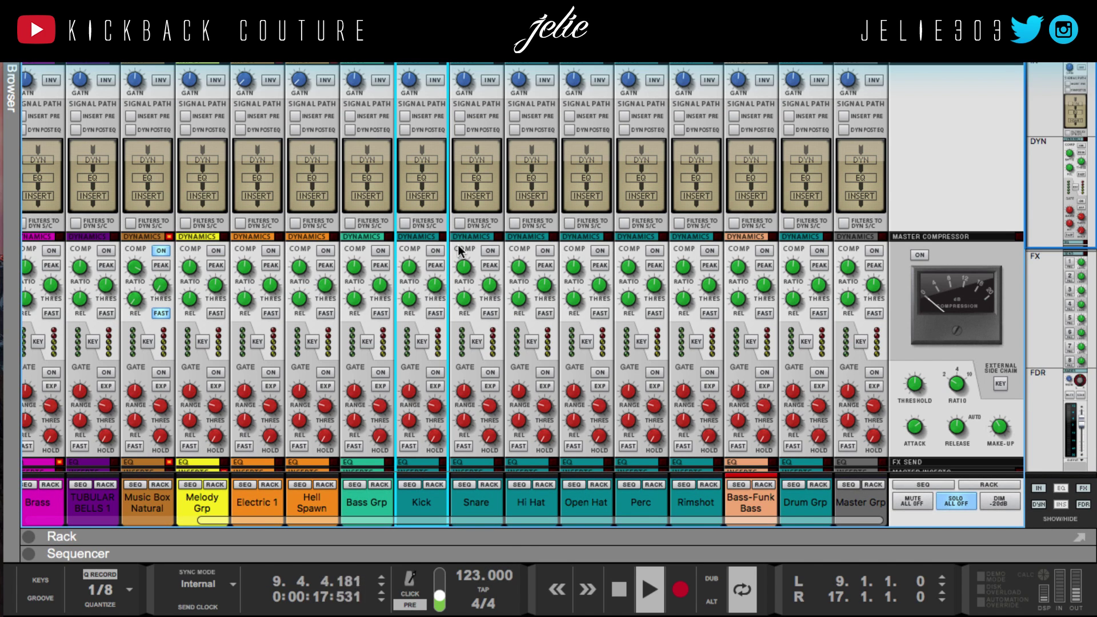
pyautogui.scroll(-1, 459, 250)
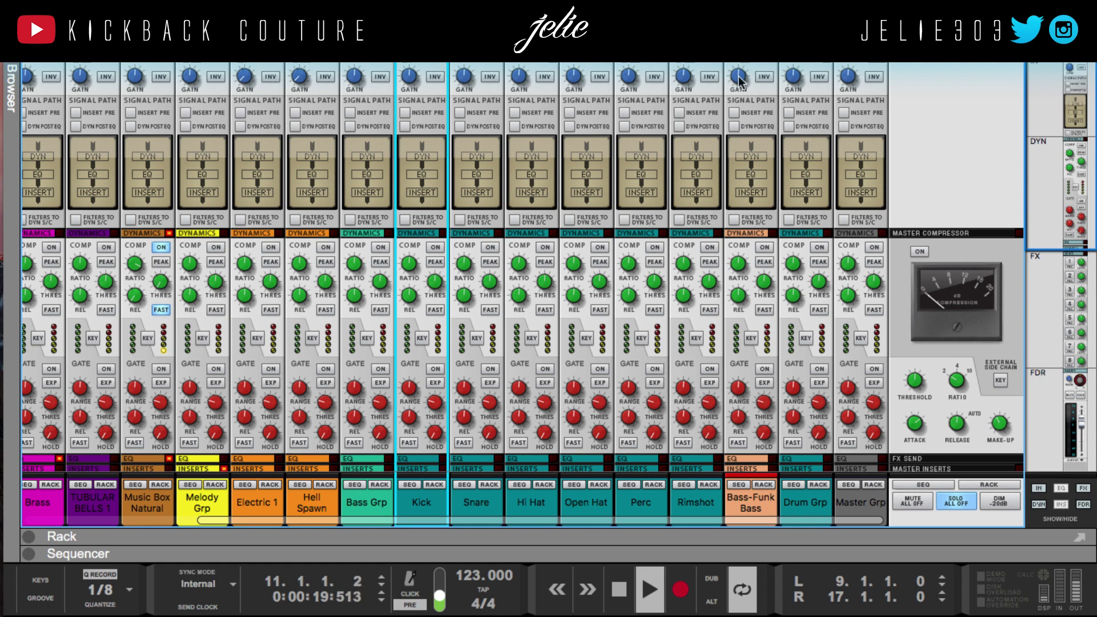
pyautogui.click(744, 232)
pyautogui.click(738, 266)
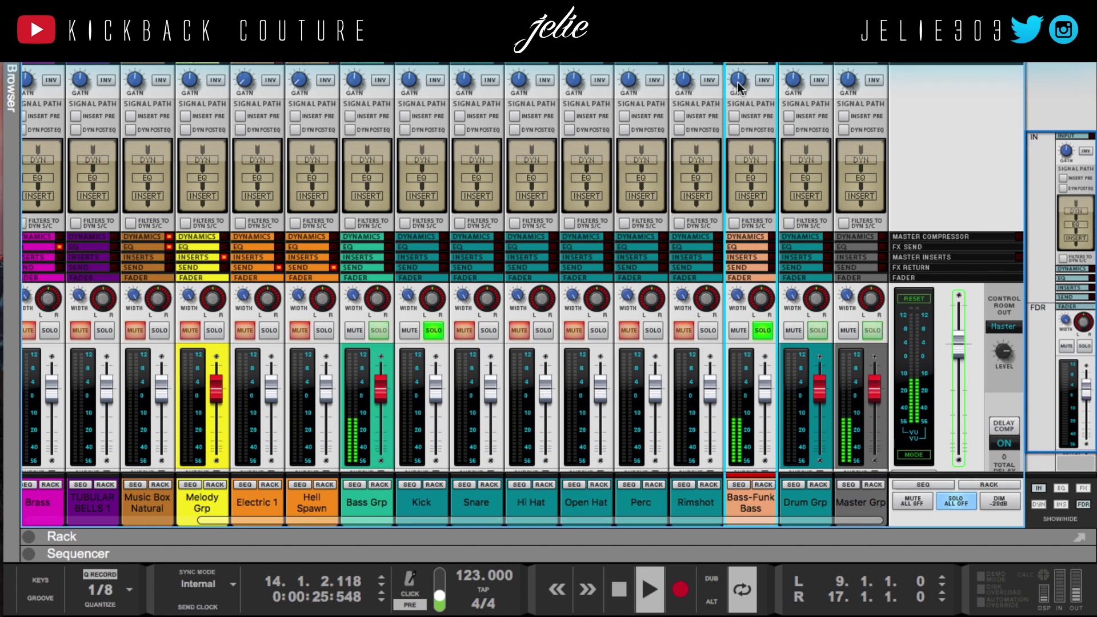
pyautogui.moveTo(740, 87); pyautogui.dragTo(737, 77)
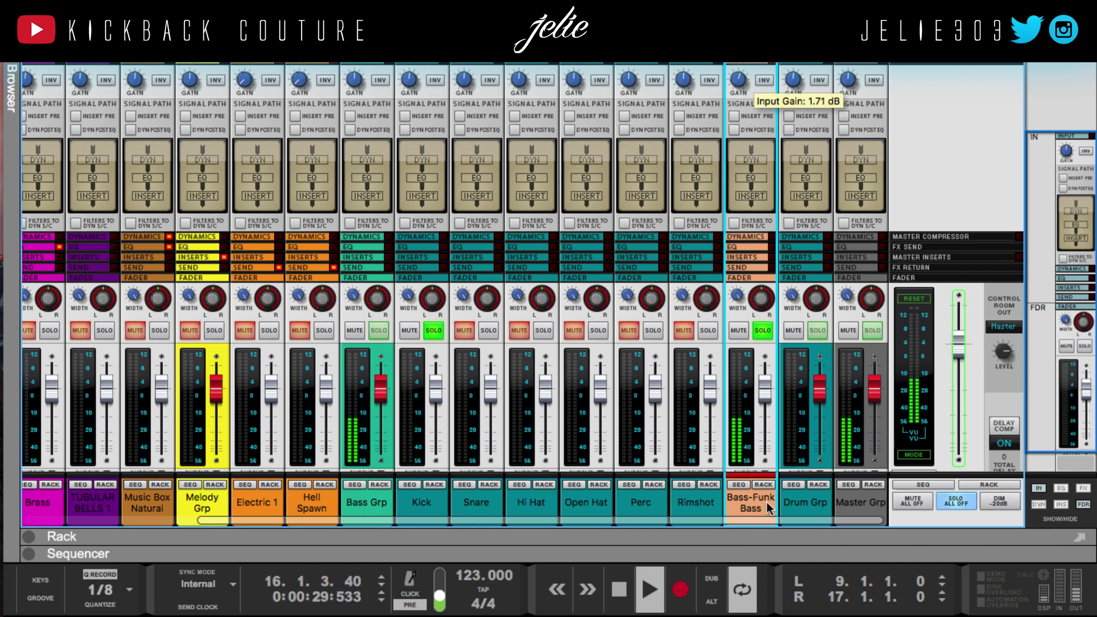
# Move the Bass-Funk Bass channel directly after Bass Grp and color both channels Turquoise.
pyautogui.moveTo(769, 507); pyautogui.dragTo(377, 505)
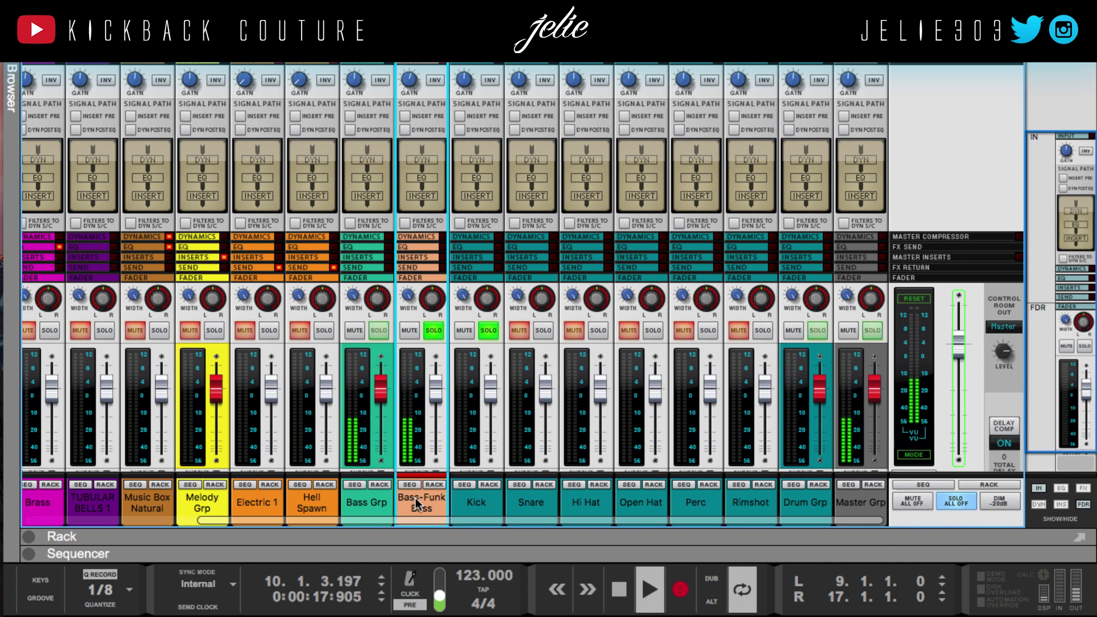
pyautogui.rightClick(415, 498)
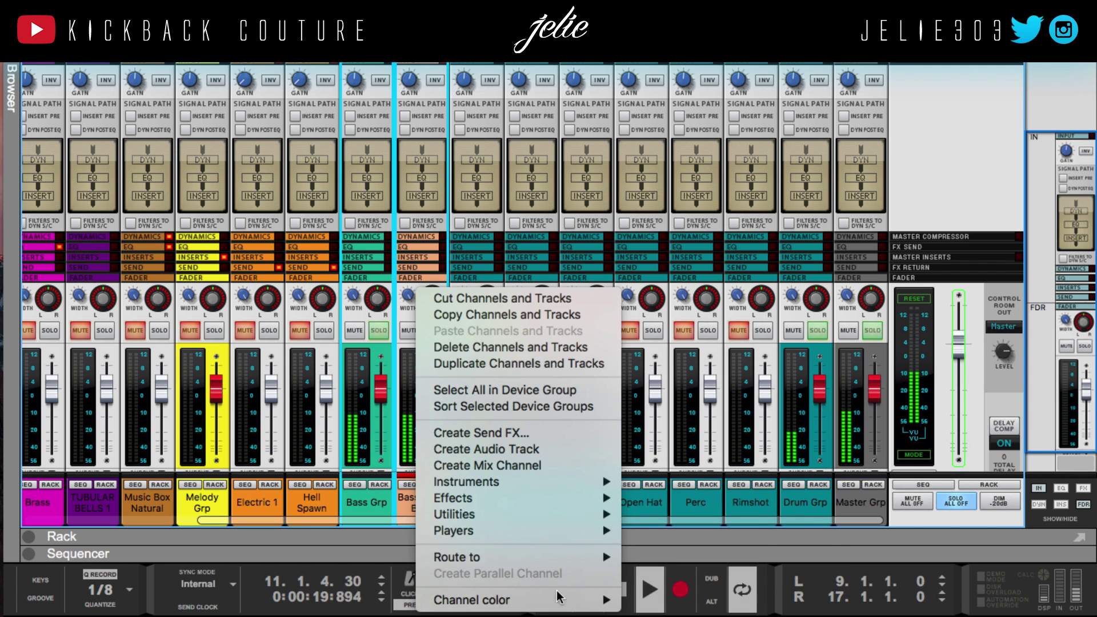
pyautogui.moveTo(559, 597)
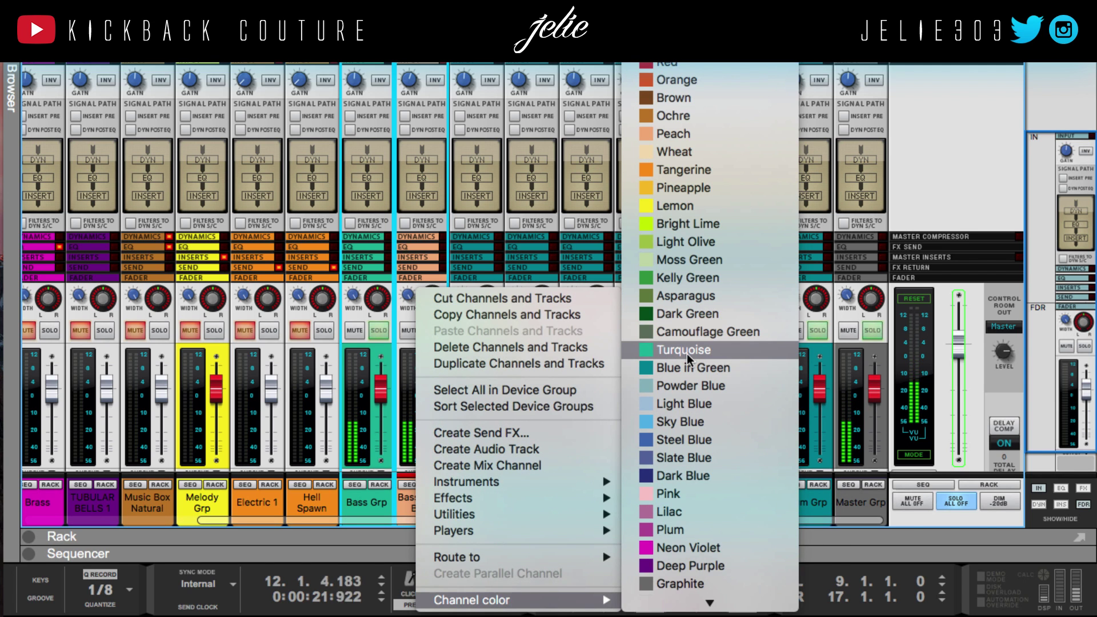
pyautogui.click(687, 354)
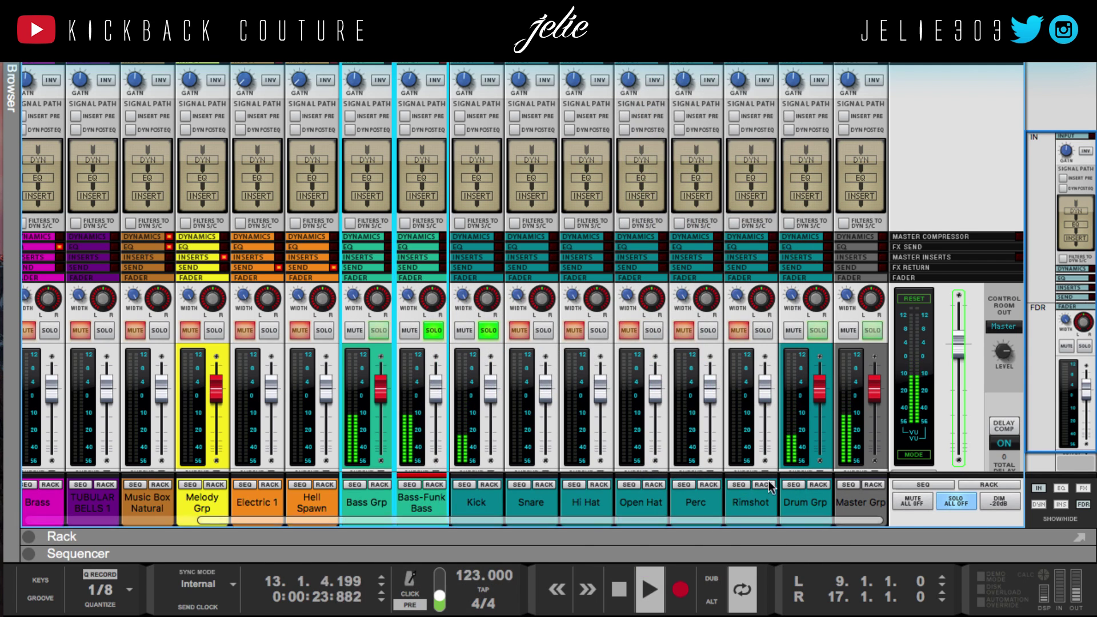
# Reorder the mixer so Bass Grp and Bass-Funk Bass sit before Master Grp and Drum Grp sits before Kick, and stop playback.
pyautogui.moveTo(412, 502); pyautogui.dragTo(805, 504)
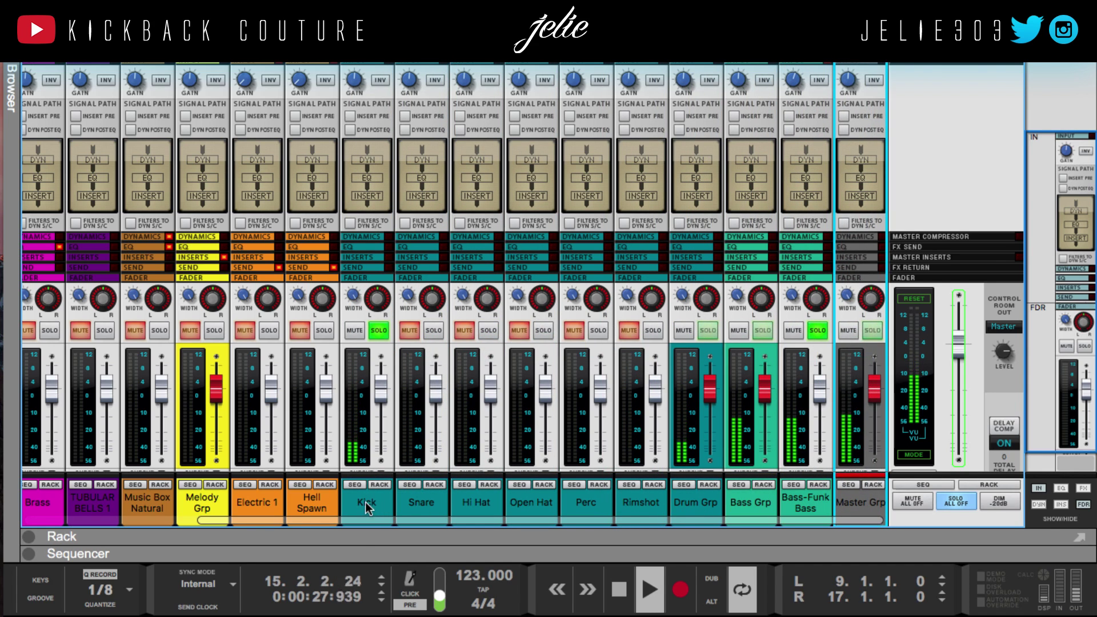
pyautogui.moveTo(697, 503); pyautogui.dragTo(346, 491)
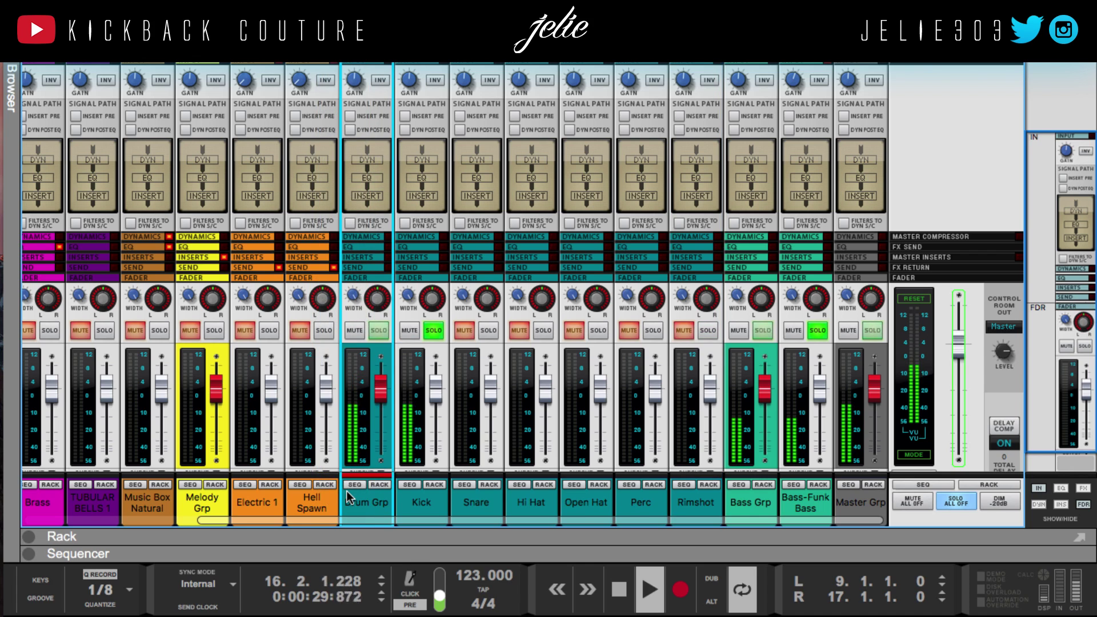
pyautogui.press('space')
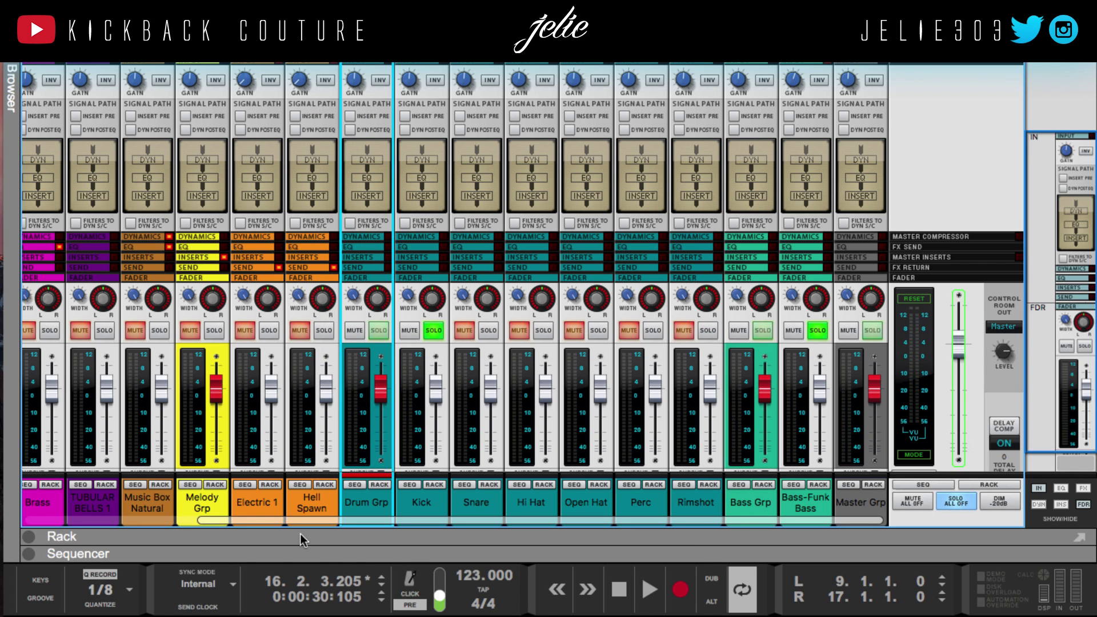
pyautogui.hscroll(-5, 180, 527)
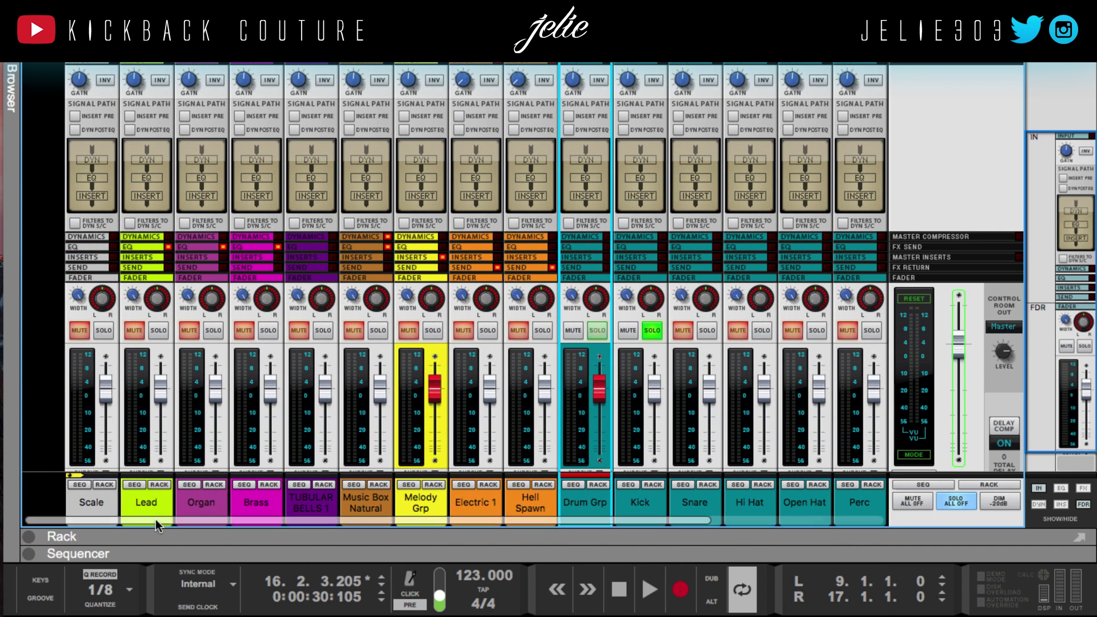
# Move the Lead through Music Box Natural channels to directly after Melody Grp.
pyautogui.click(157, 517)
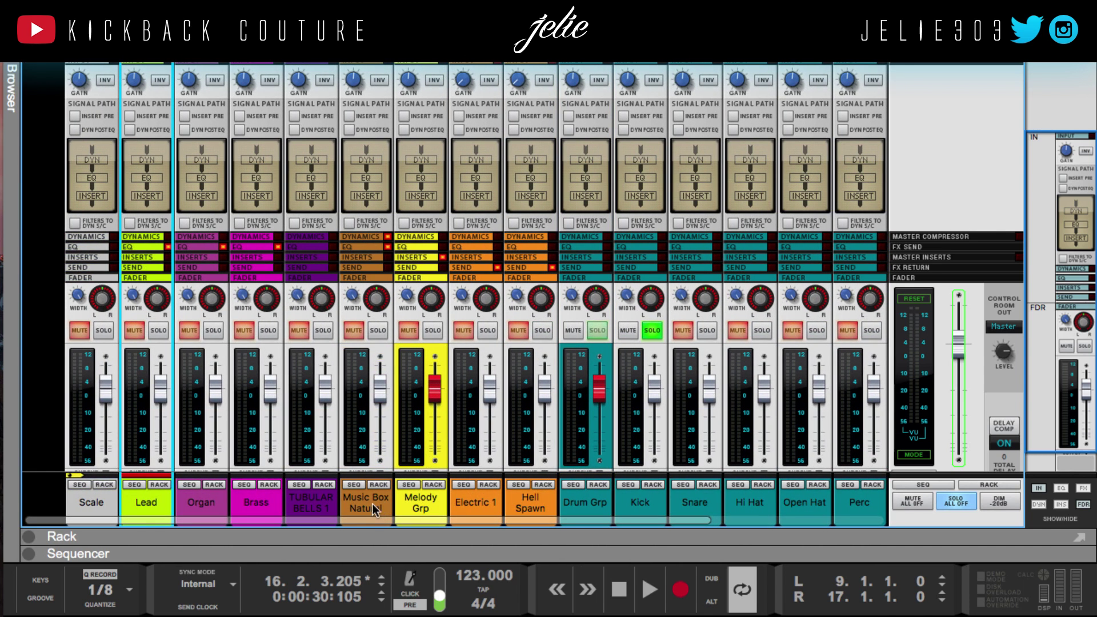
pyautogui.keyDown('shift'); pyautogui.click(358, 498); pyautogui.keyUp('shift')
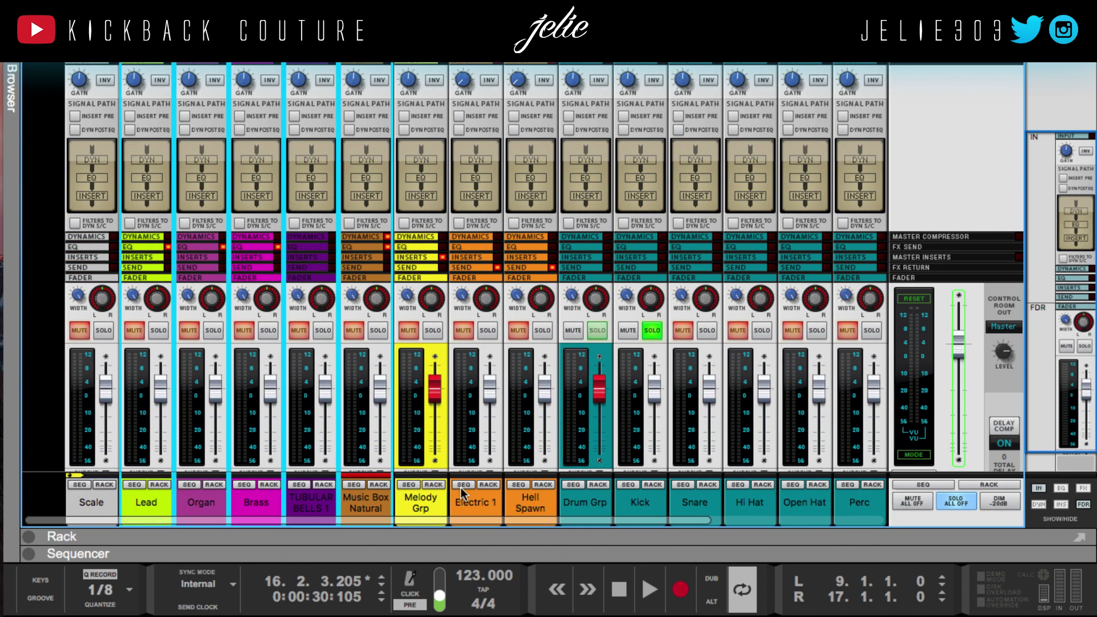
pyautogui.moveTo(196, 501); pyautogui.dragTo(460, 488)
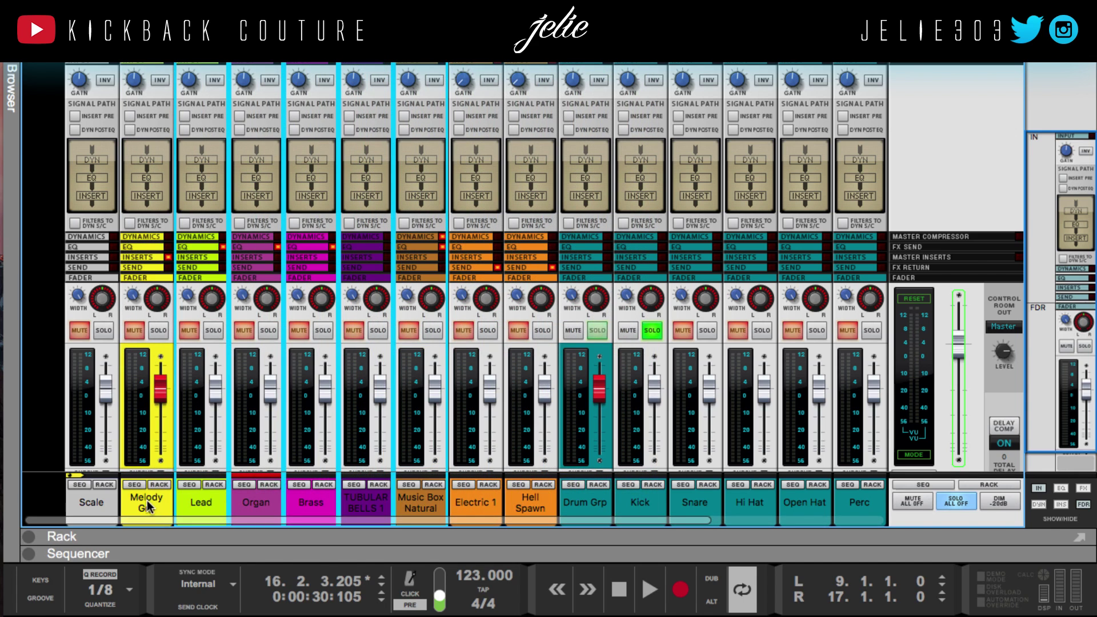
# Color all channels from Melody Grp through Hell Spawn Turquoise.
pyautogui.click(146, 500)
pyautogui.keyDown('shift'); pyautogui.click(530, 501); pyautogui.keyUp('shift')
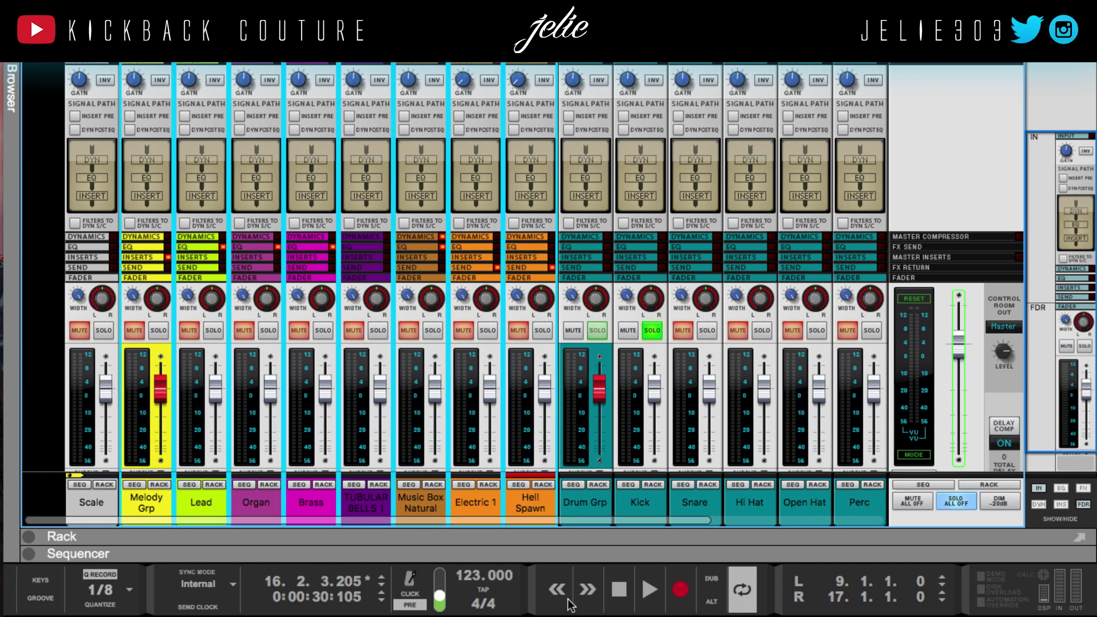
pyautogui.rightClick(530, 502)
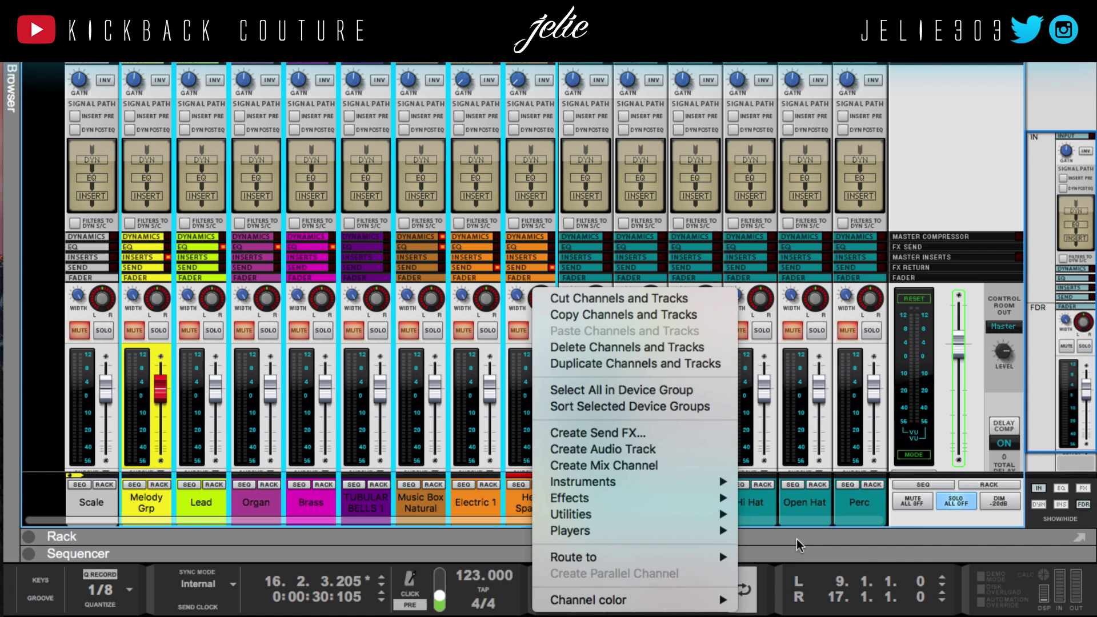
pyautogui.moveTo(714, 599)
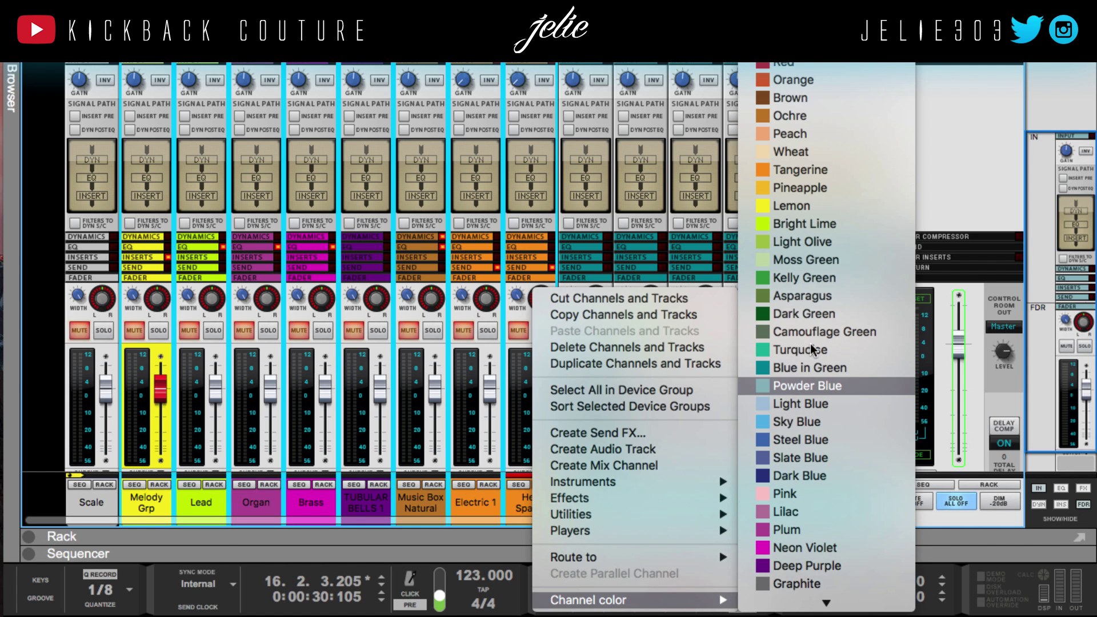
pyautogui.click(794, 350)
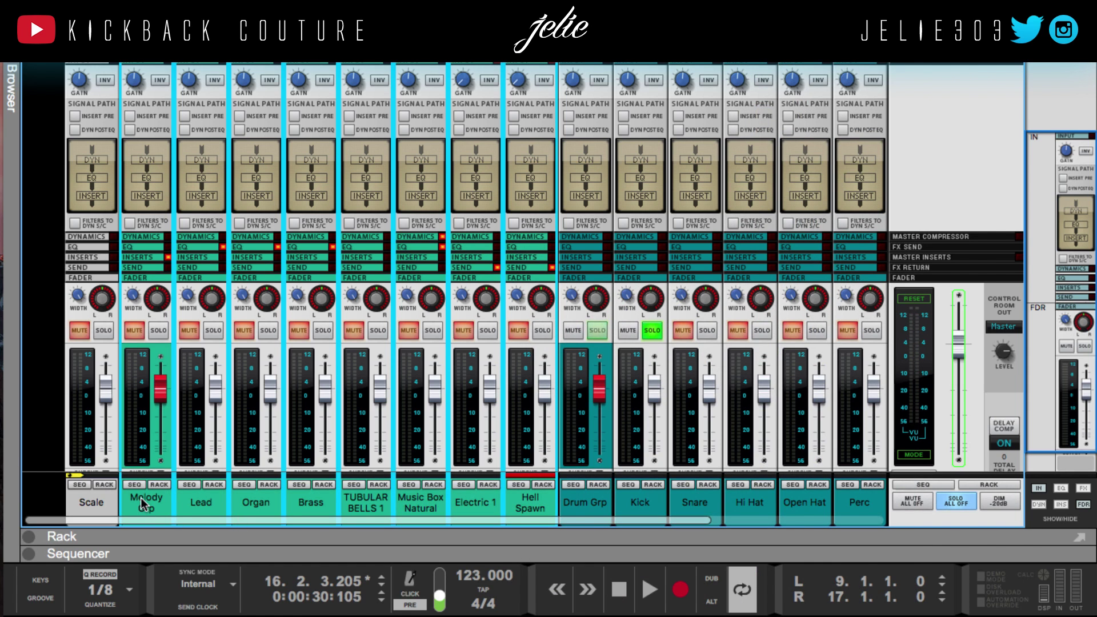
# Move the Turquoise melody channels, from Melody Grp through Hell Spawn, to after the drum channels.
pyautogui.moveTo(139, 502); pyautogui.dragTo(804, 503)
pyautogui.moveTo(308, 502); pyautogui.dragTo(520, 476)
pyautogui.keyDown('shift'); pyautogui.click(358, 504); pyautogui.keyUp('shift')
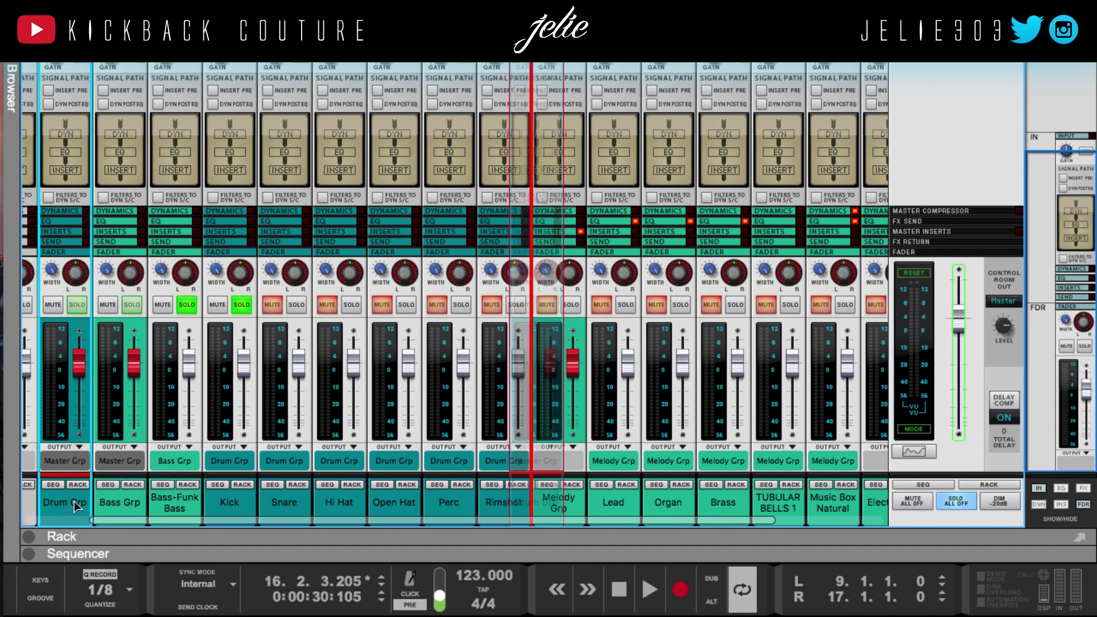
# Reorder the mixer so Bass Grp, Drum Grp and Melody Grp each sit directly after their own member channels.
pyautogui.moveTo(75, 500); pyautogui.dragTo(151, 500)
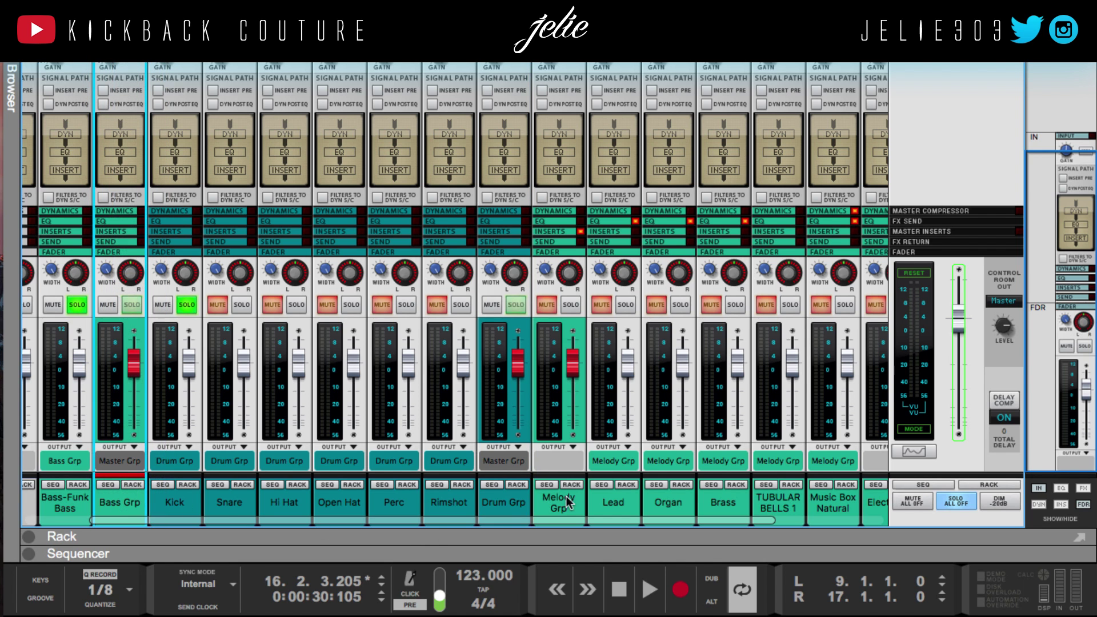
pyautogui.moveTo(558, 527); pyautogui.dragTo(667, 464)
pyautogui.moveTo(421, 503)
pyautogui.mouseDown()
pyautogui.moveTo(666, 497)
pyautogui.moveTo(788, 445)
pyautogui.moveTo(834, 377)
pyautogui.mouseUp()
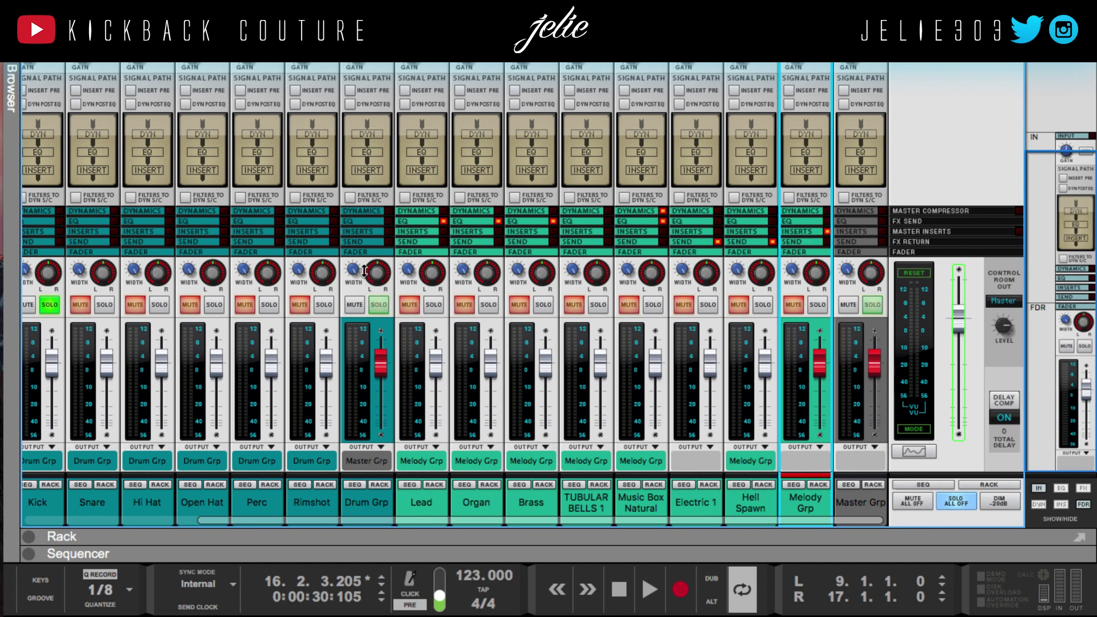
pyautogui.scroll(1, 468, 80)
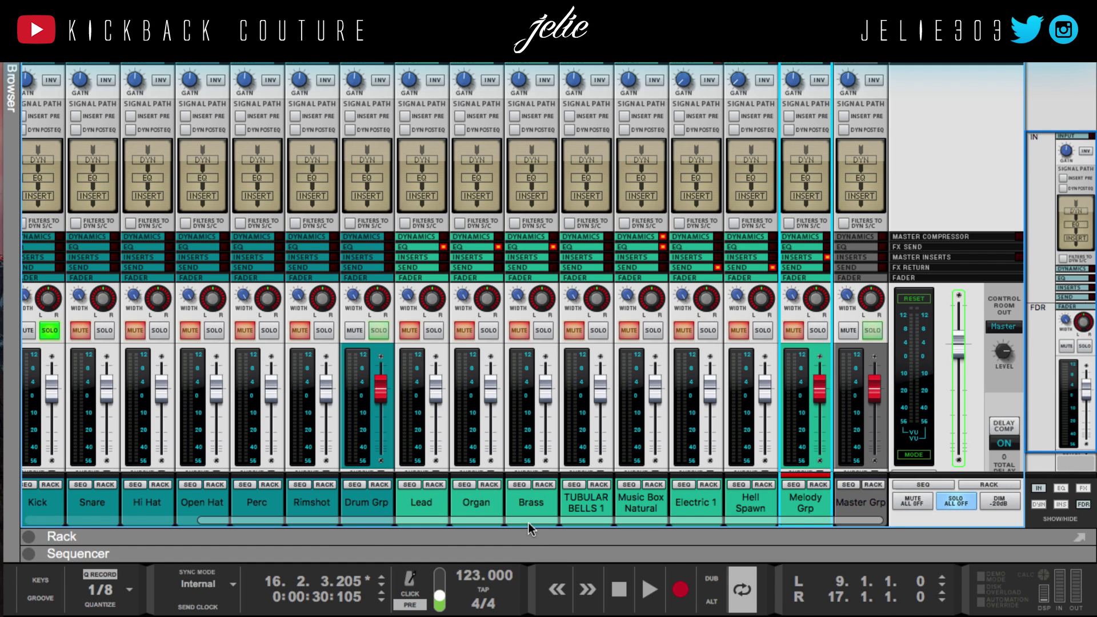
pyautogui.moveTo(528, 522); pyautogui.dragTo(397, 537)
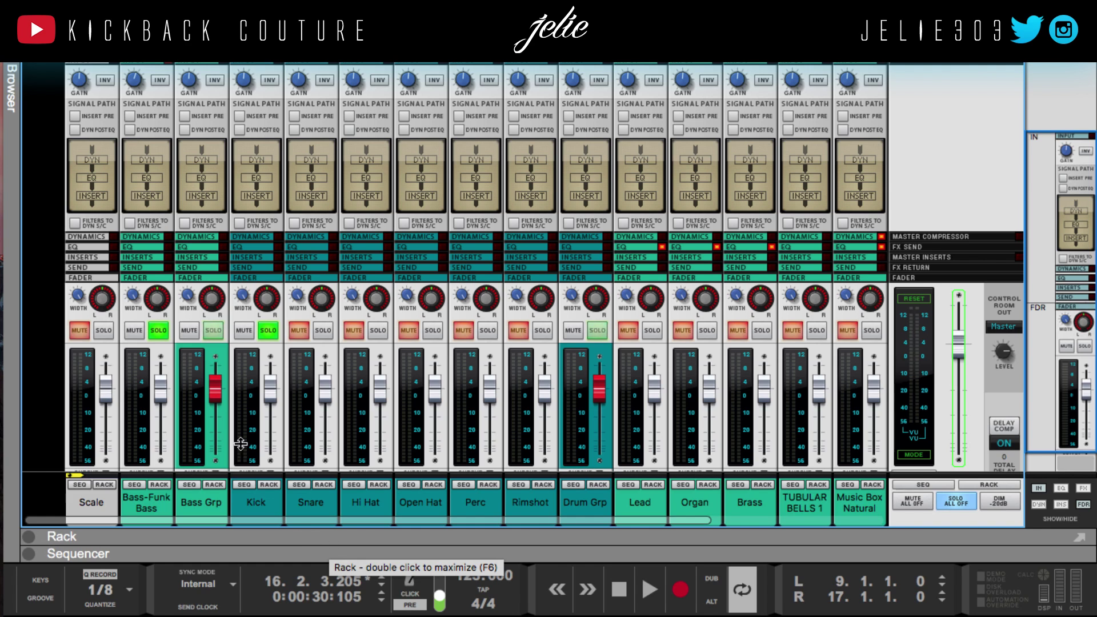
# Play the loop with Snare soloed alongside kick and bass, and set the Snare input gain to 0.57 dB.
pyautogui.press('space')
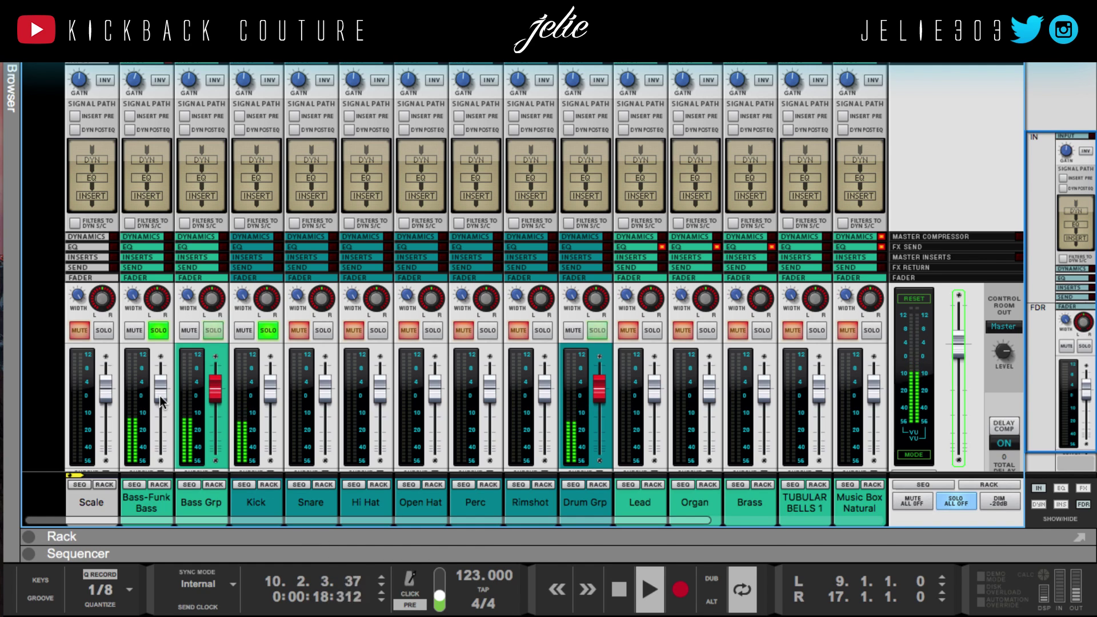
pyautogui.click(299, 331)
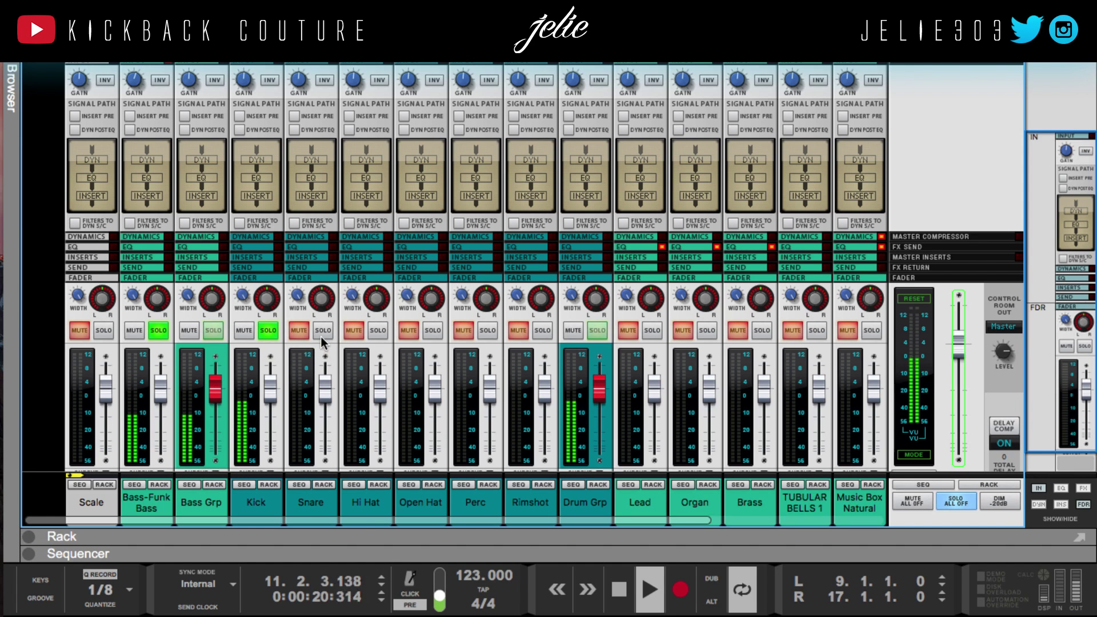
pyautogui.click(321, 335)
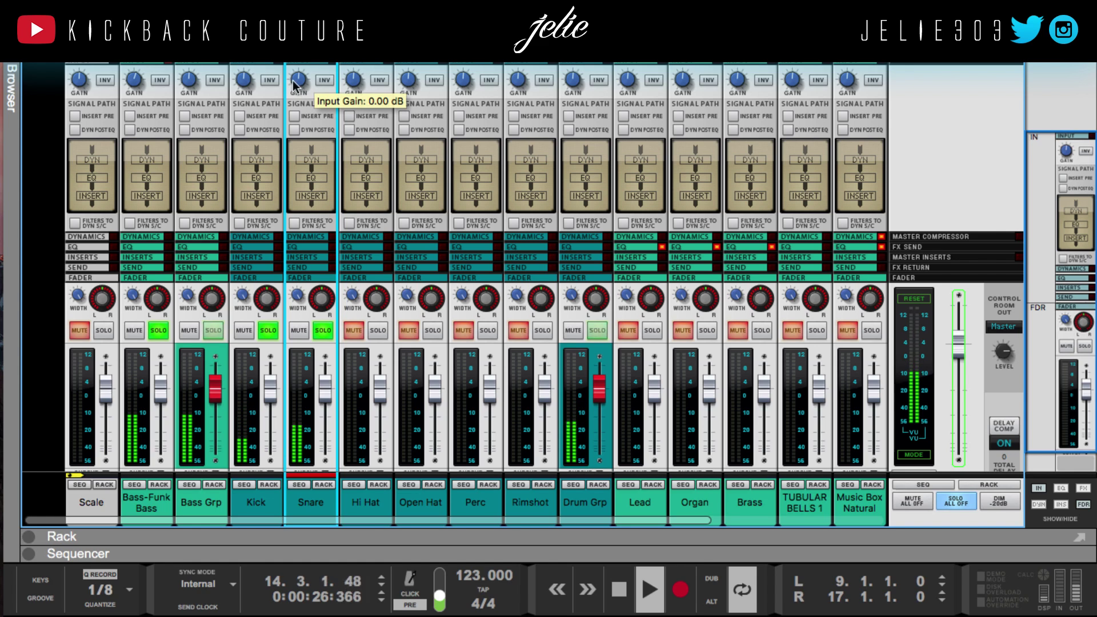
pyautogui.moveTo(297, 86); pyautogui.dragTo(285, 86)
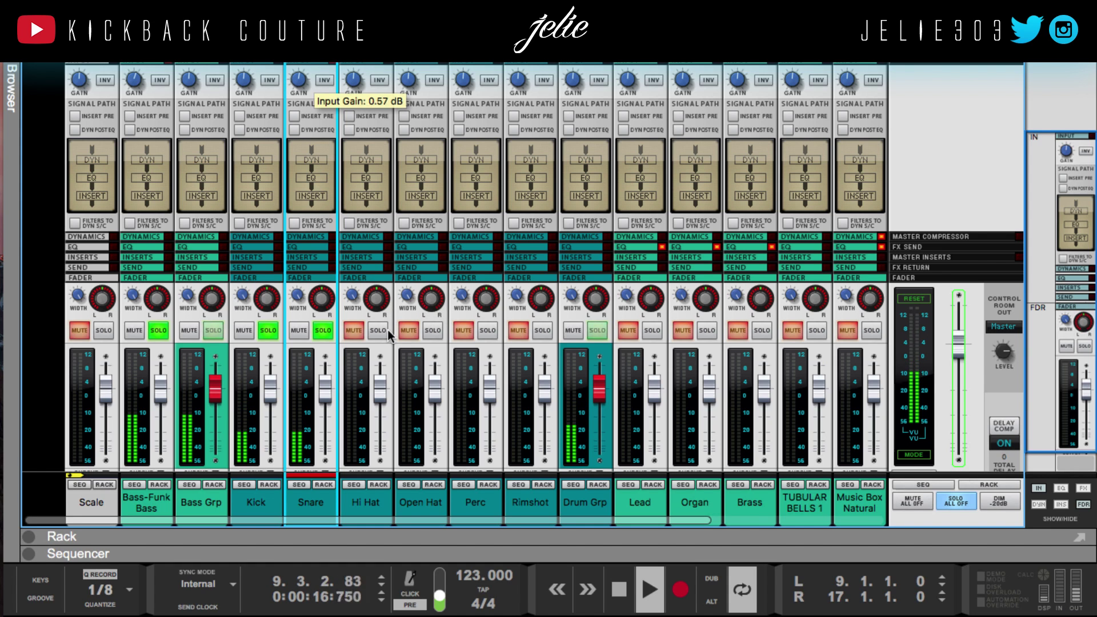
# Add Hi Hat and Open Hat to the soloed channels, adjusting the Hi Hat input gain and setting Open Hat's to -2.29 dB.
pyautogui.click(378, 329)
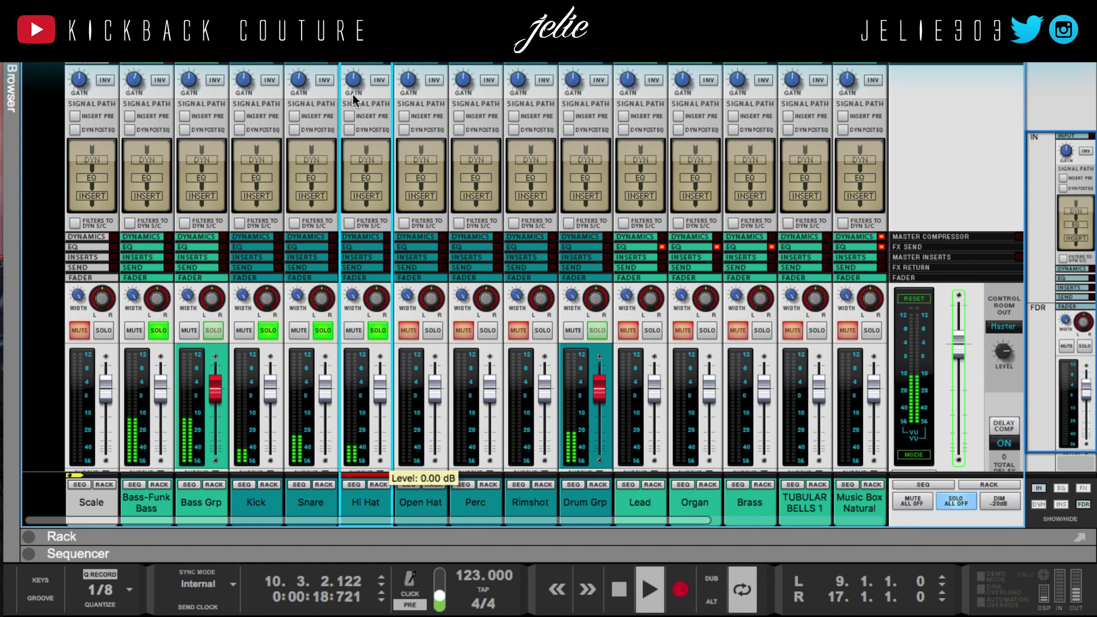
pyautogui.moveTo(352, 108); pyautogui.dragTo(345, 98)
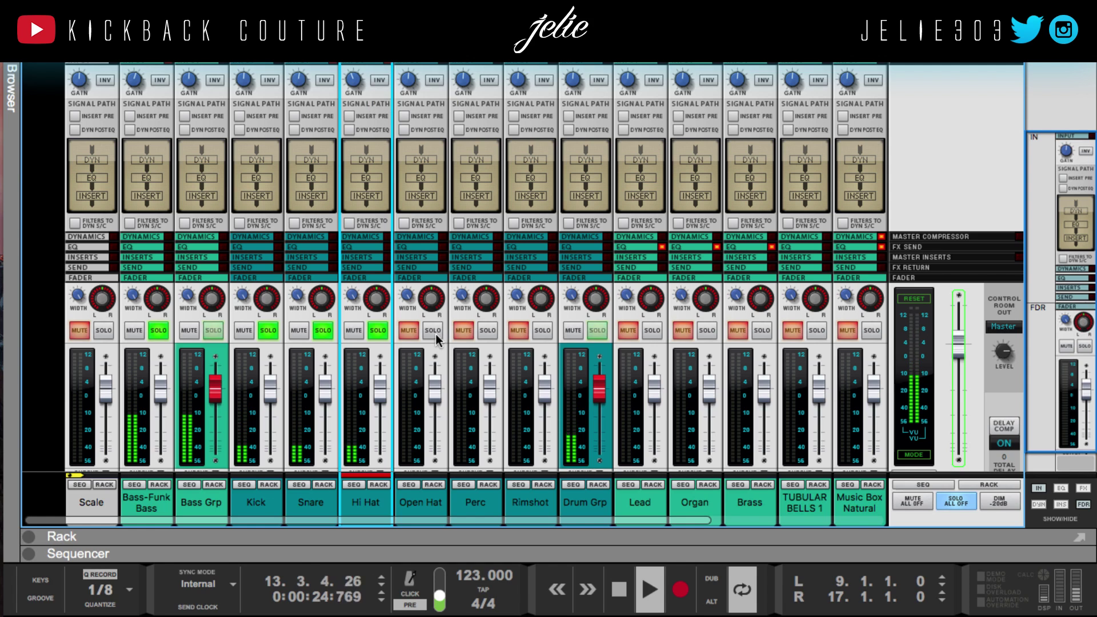
pyautogui.click(435, 334)
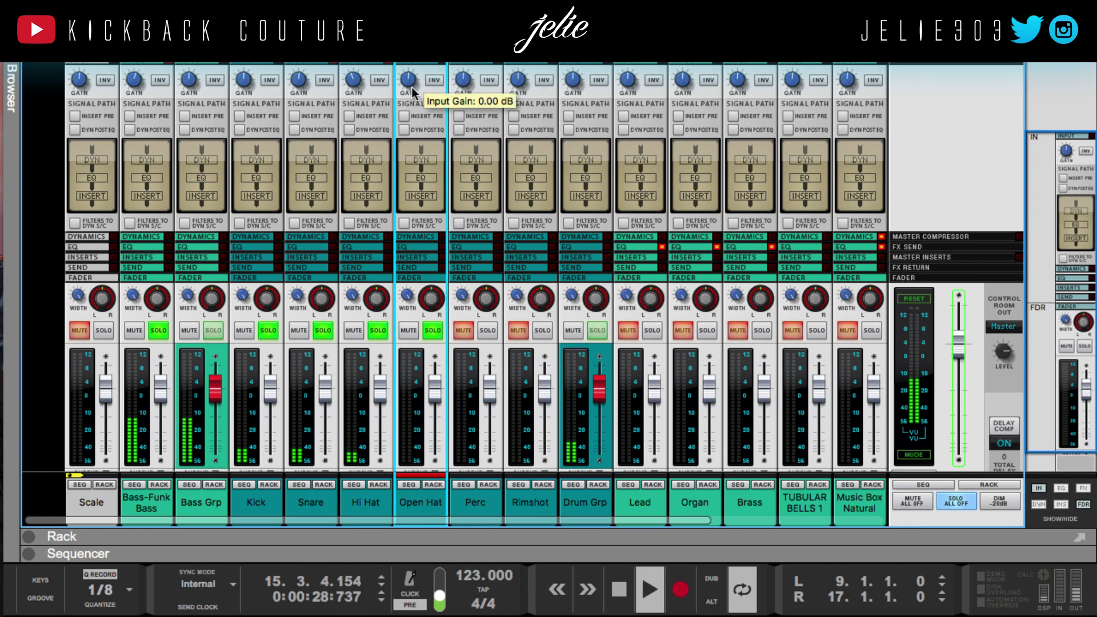
pyautogui.moveTo(413, 93); pyautogui.dragTo(408, 101)
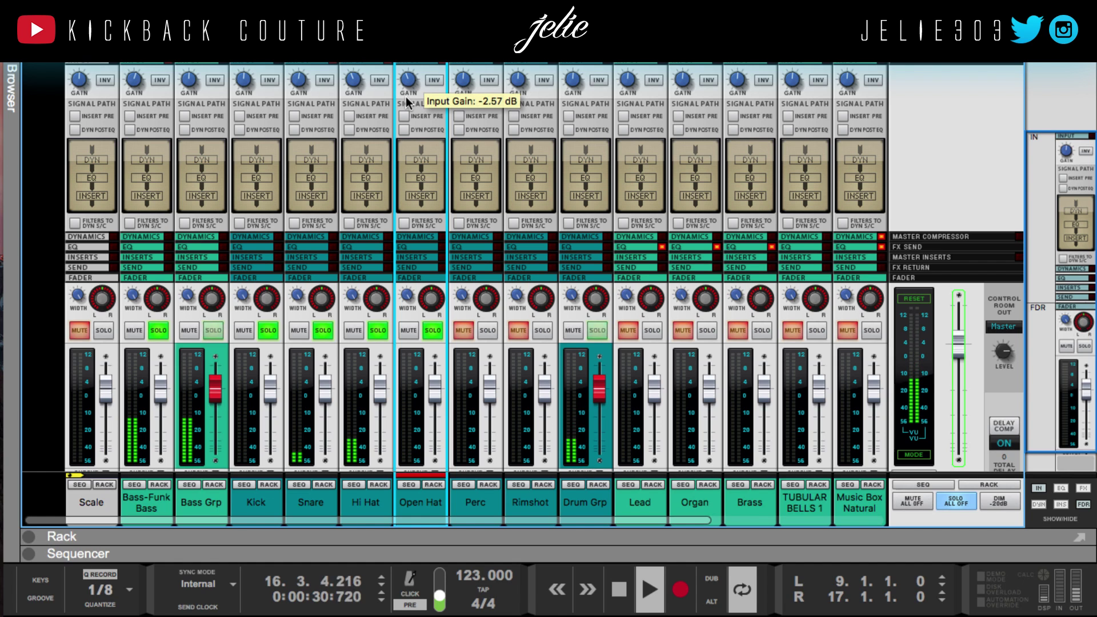
pyautogui.moveTo(392, 64); pyautogui.dragTo(377, 93)
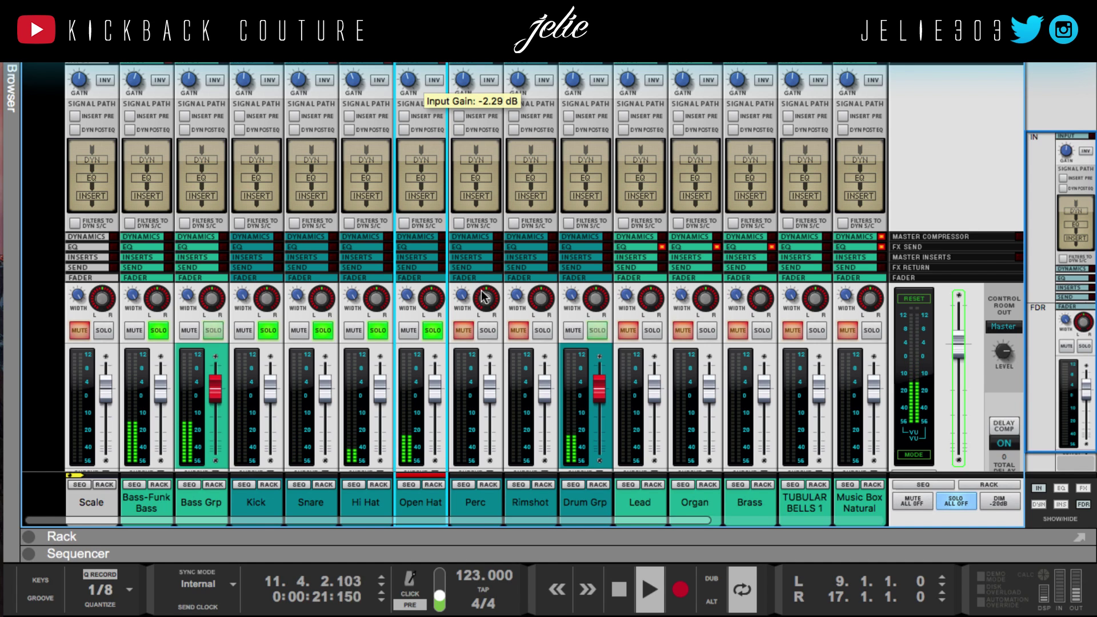
# Solo Perc as well, set its input gain to 3.14 dB and reset the Snare input gain to 0.00 dB.
pyautogui.click(488, 331)
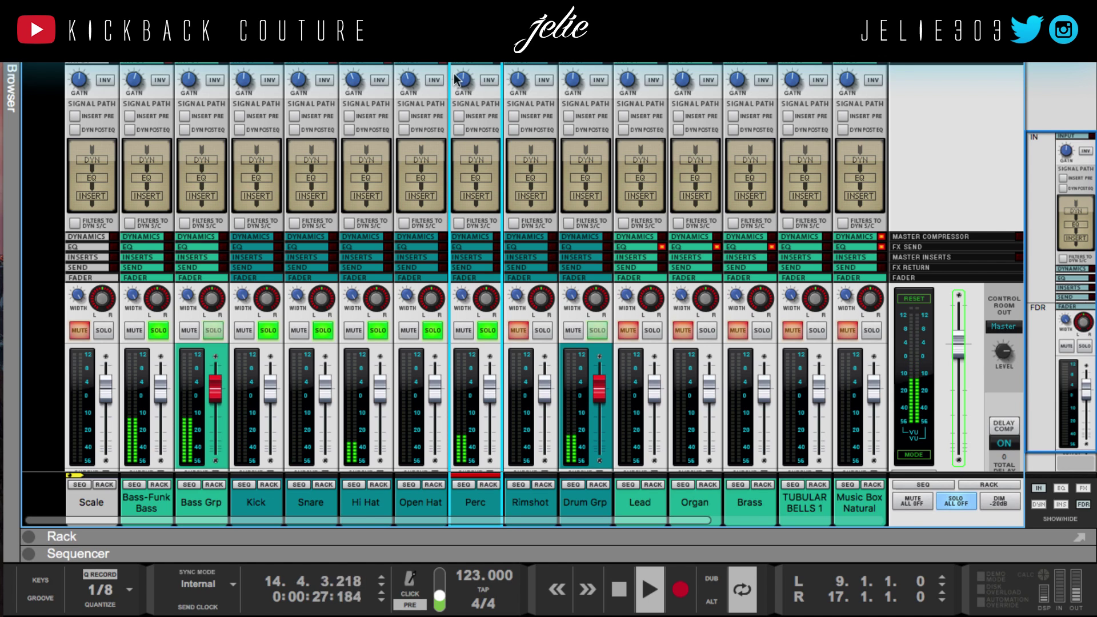
pyautogui.moveTo(457, 80)
pyautogui.moveTo(454, 74); pyautogui.dragTo(455, 68)
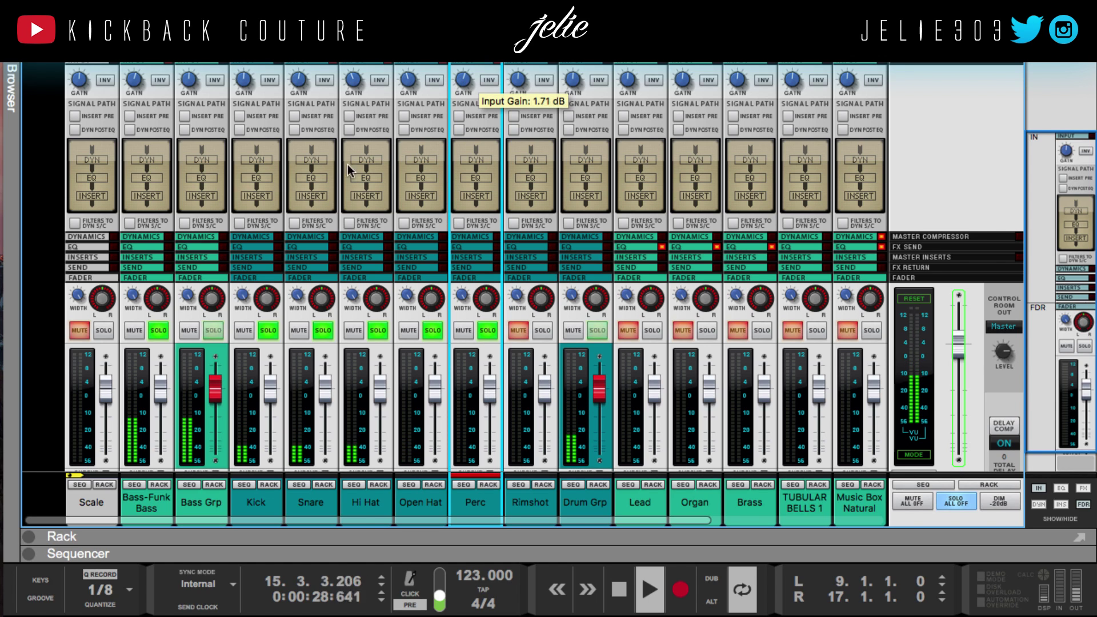
pyautogui.click(294, 84)
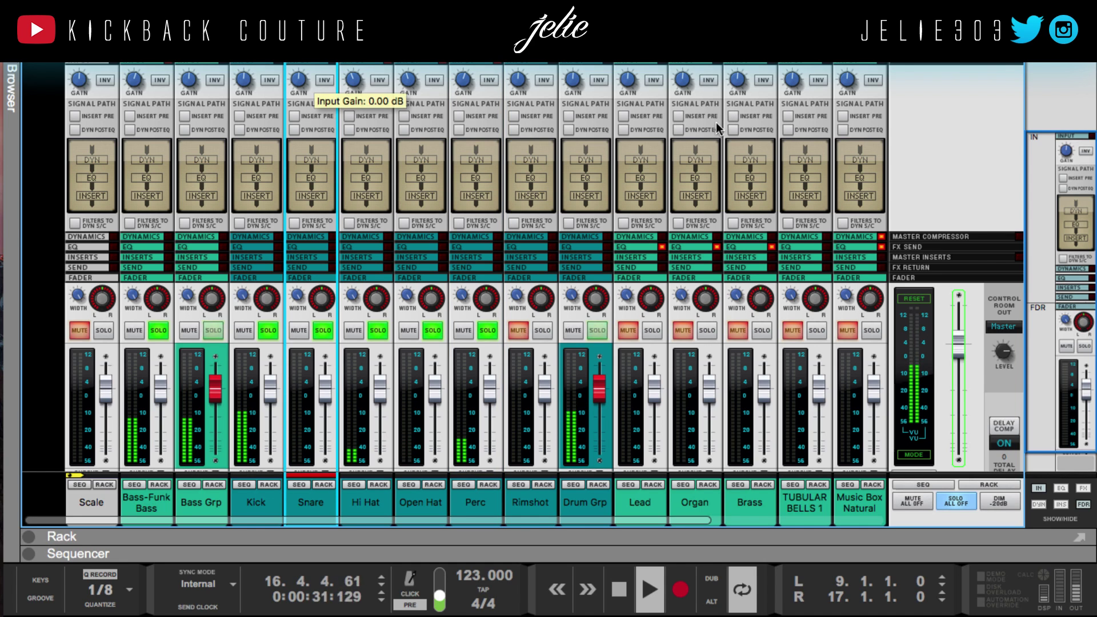
pyautogui.click(464, 80)
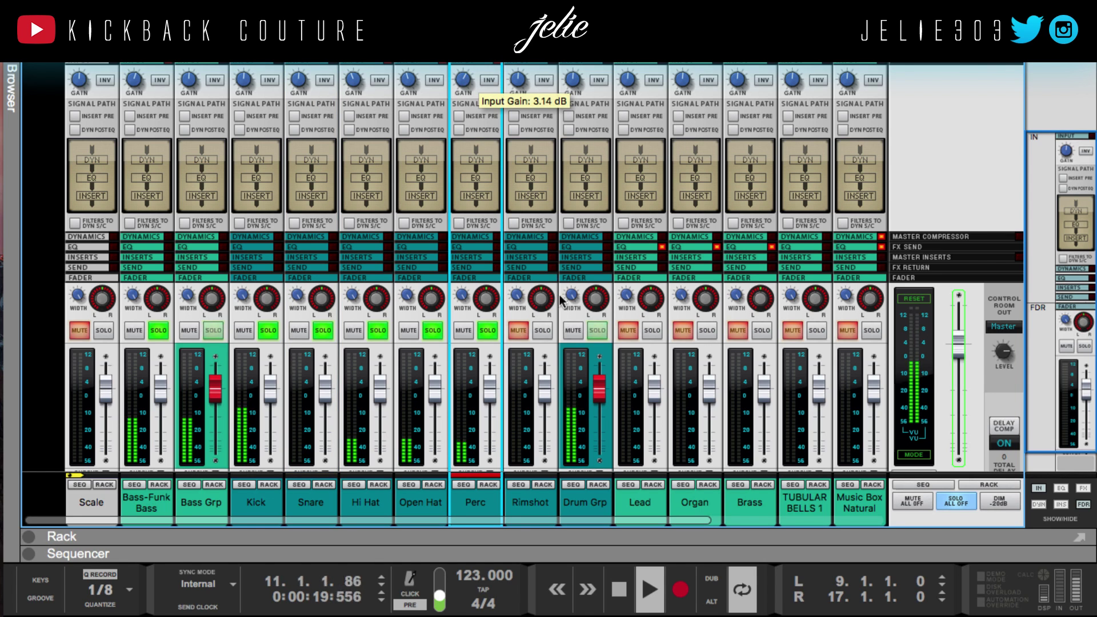
# Solo Rimshot with its input gain at 2.00 dB, solo Drum Grp and stop playback.
pyautogui.click(538, 331)
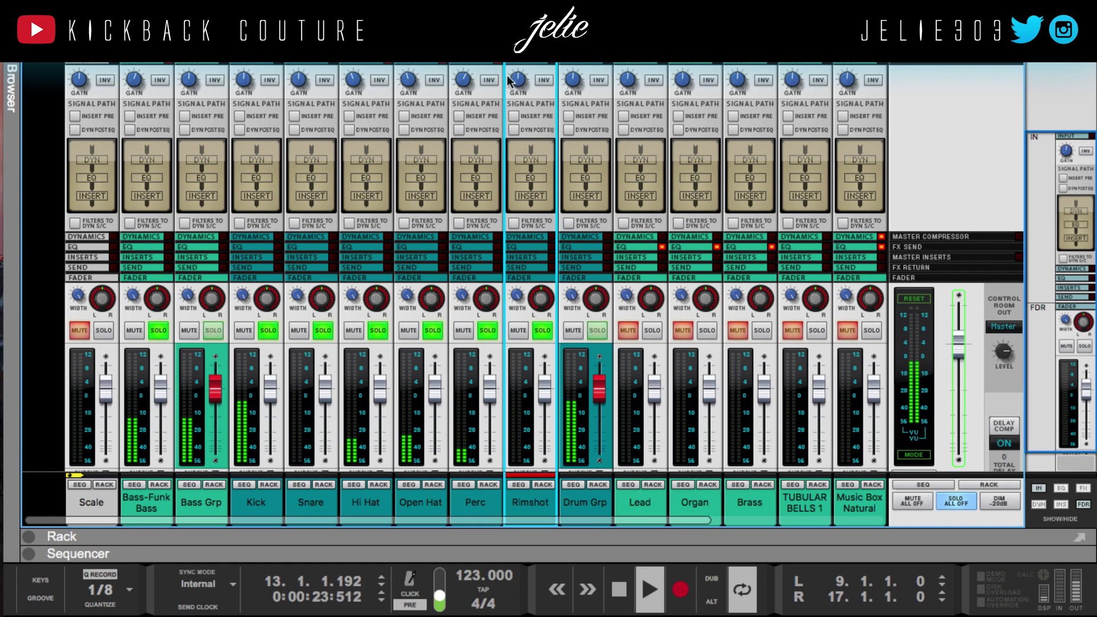
pyautogui.scroll(3, 503, 71)
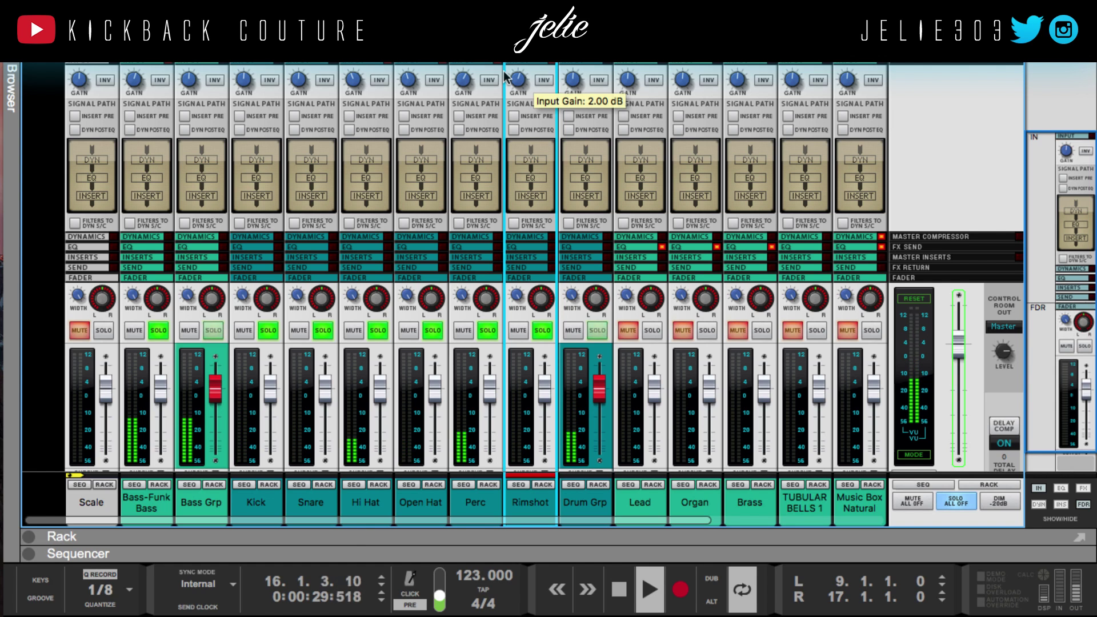
pyautogui.click(598, 331)
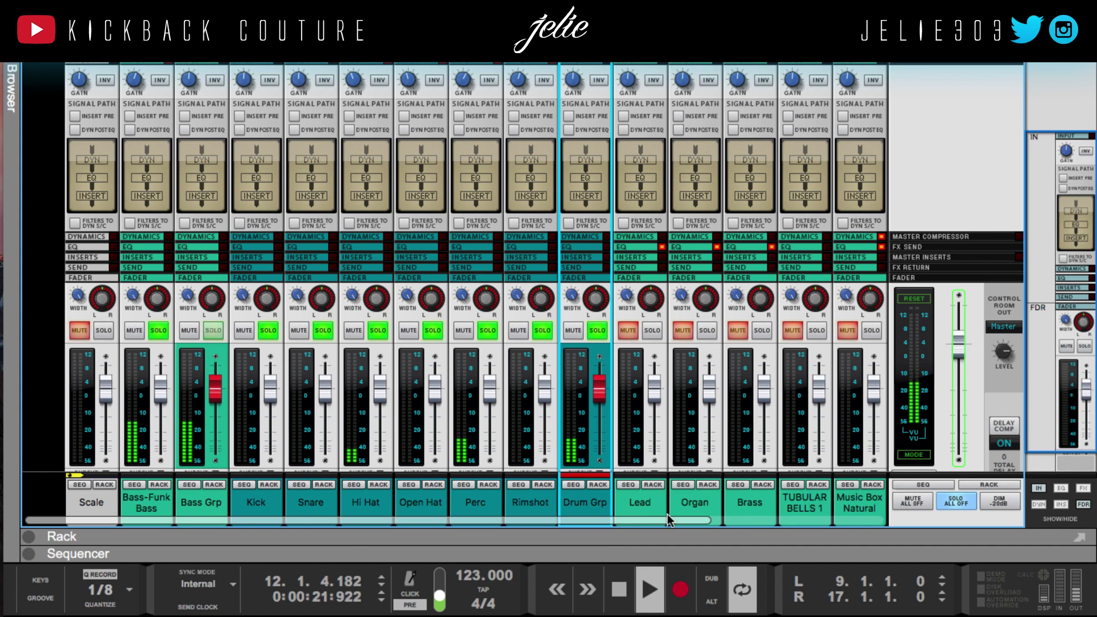
pyautogui.hscroll(5, 531, 389)
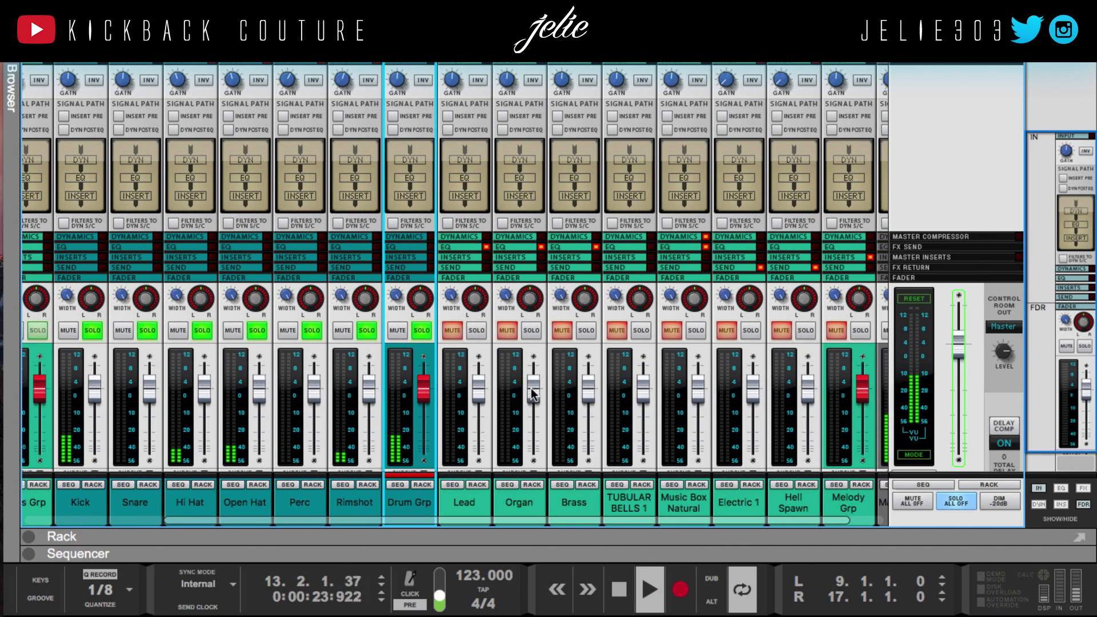
pyautogui.moveTo(531, 393)
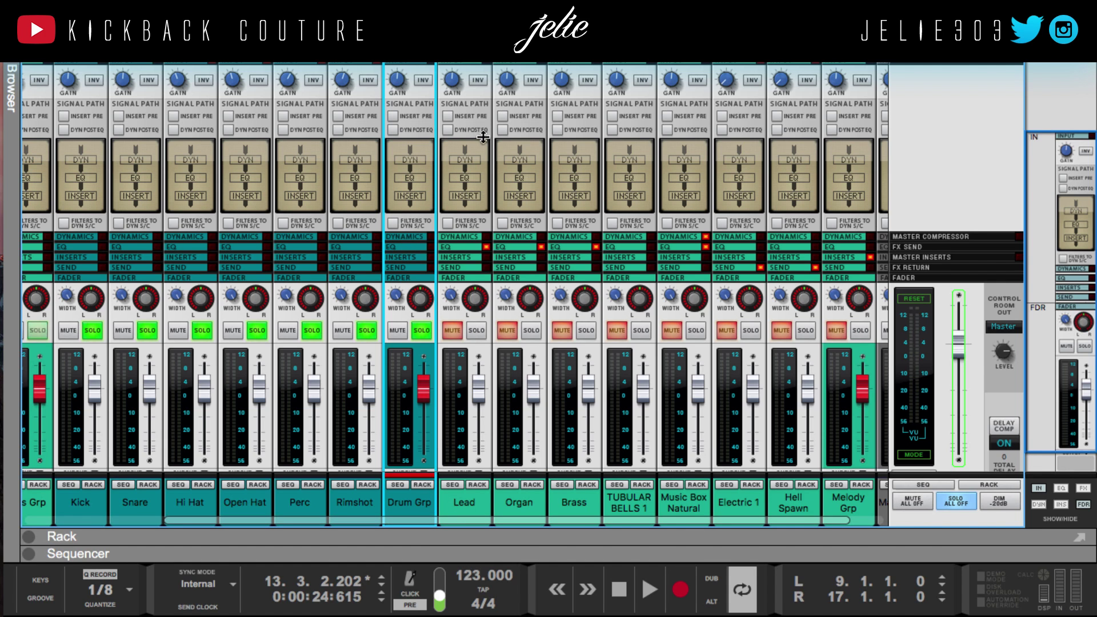
# Expand the Drum Grp mix channel in the rack, and show and hide its insert FX section.
pyautogui.press('F7')
pyautogui.scroll(10, 204, 297)
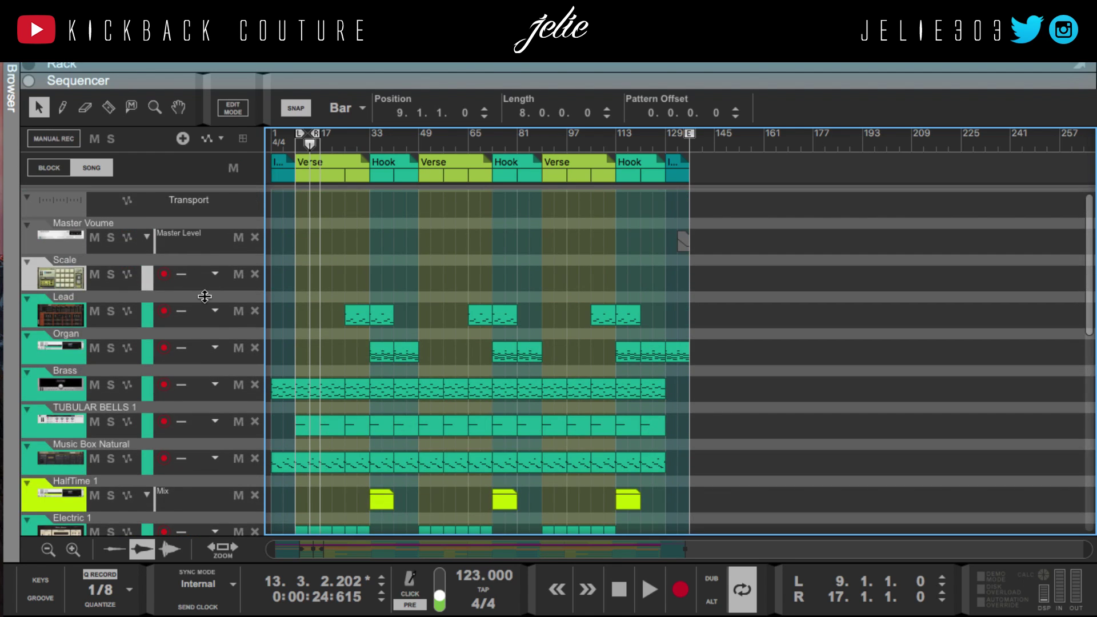
pyautogui.press('F6')
pyautogui.click(75, 222)
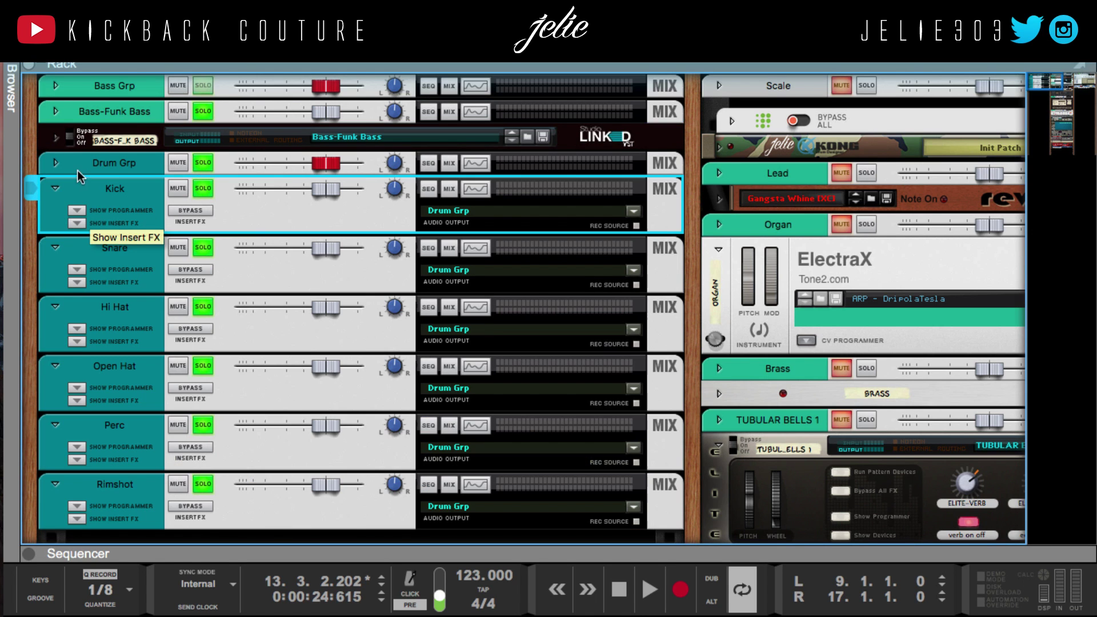
pyautogui.click(55, 164)
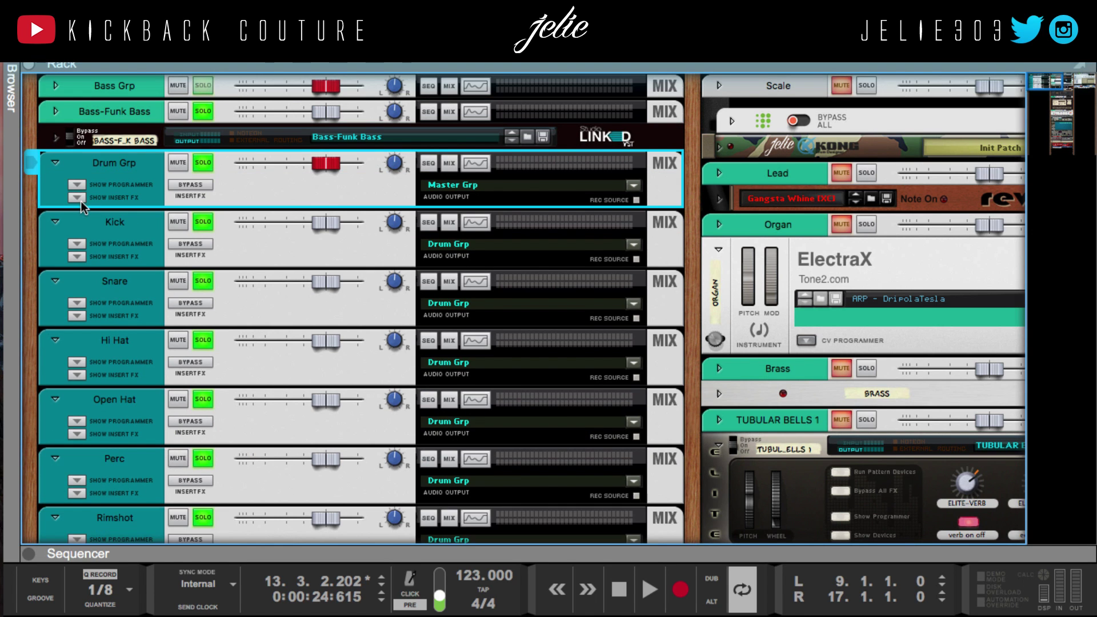
pyautogui.click(77, 198)
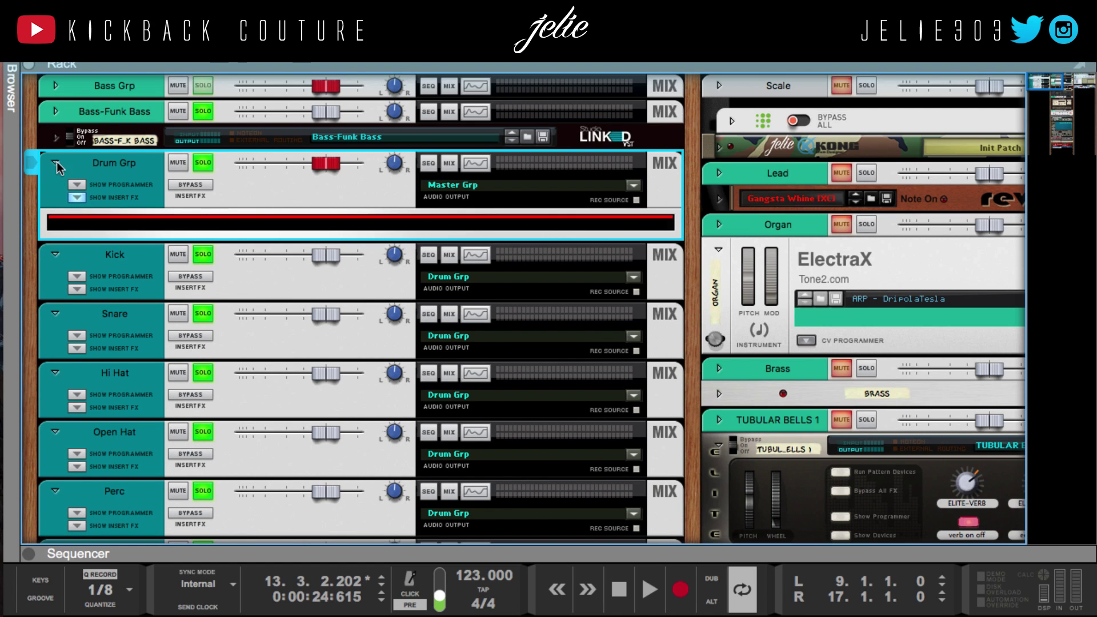
pyautogui.click(77, 197)
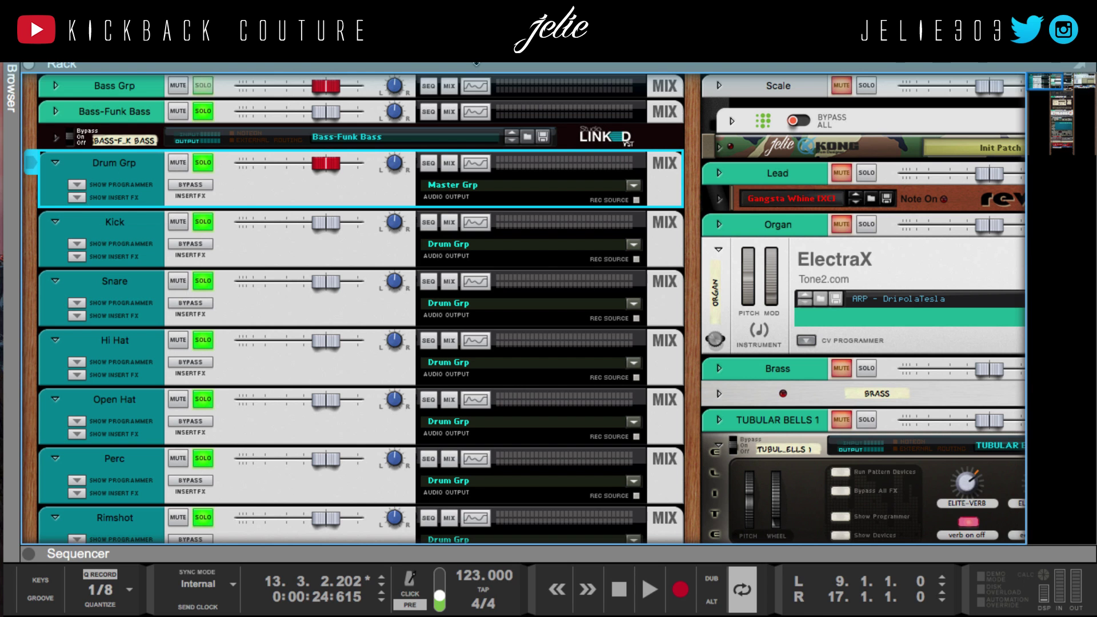
# Switch from the rack to the maximized mixer, bring the melody channels into view and solo Lead.
pyautogui.click(487, 162)
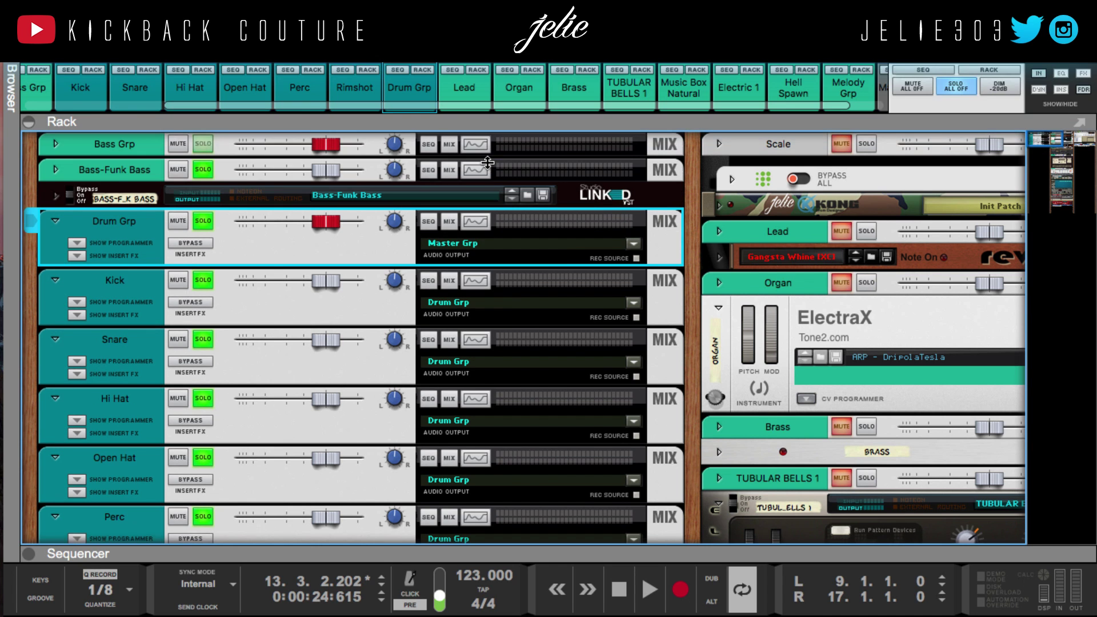
pyautogui.moveTo(549, 547); pyautogui.dragTo(545, 547)
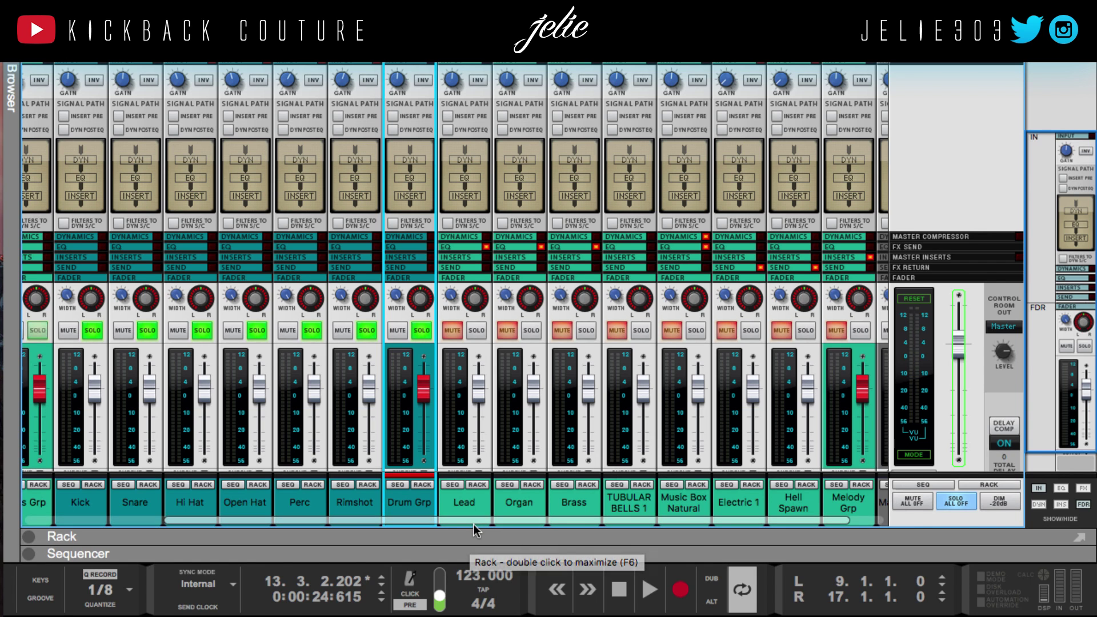
pyautogui.hscroll(1, 473, 523)
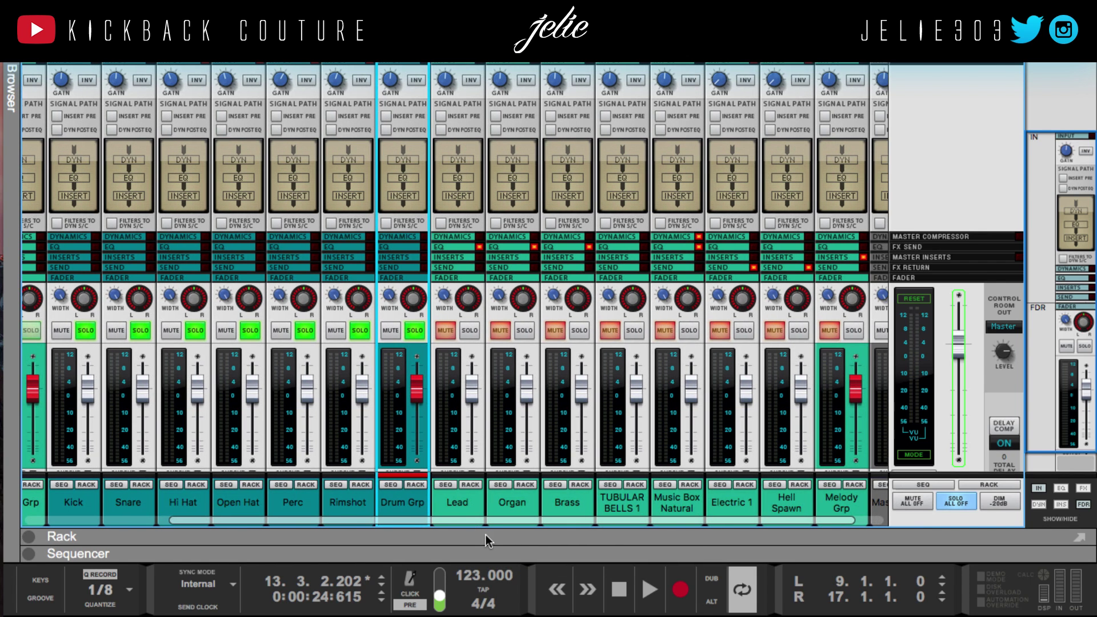
pyautogui.hscroll(2, 484, 537)
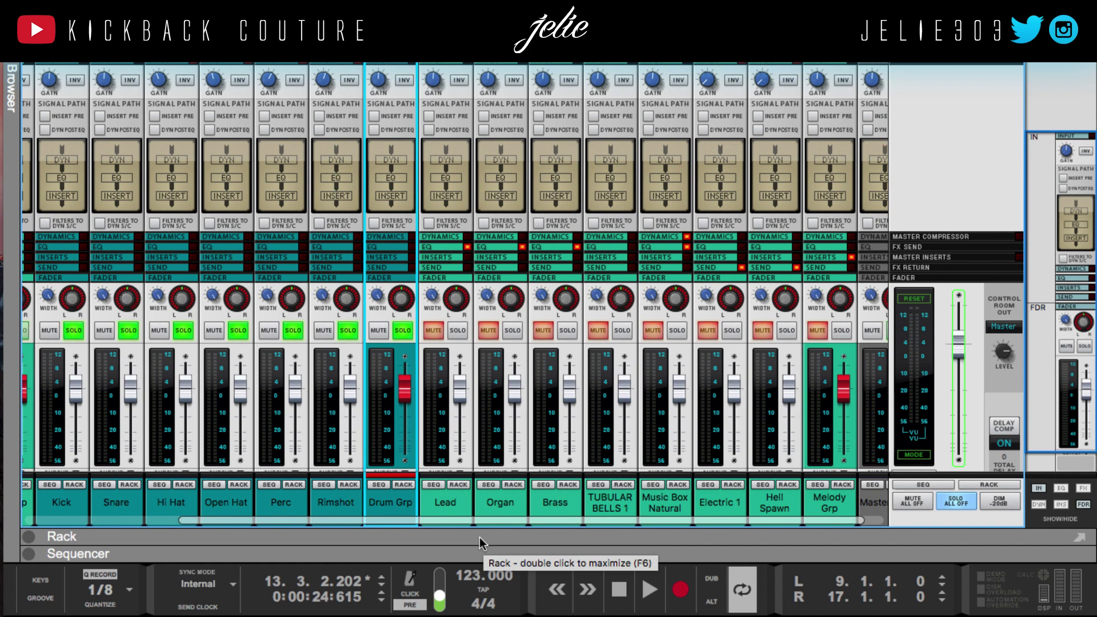
pyautogui.hscroll(-1, 479, 537)
pyautogui.hscroll(4, 562, 546)
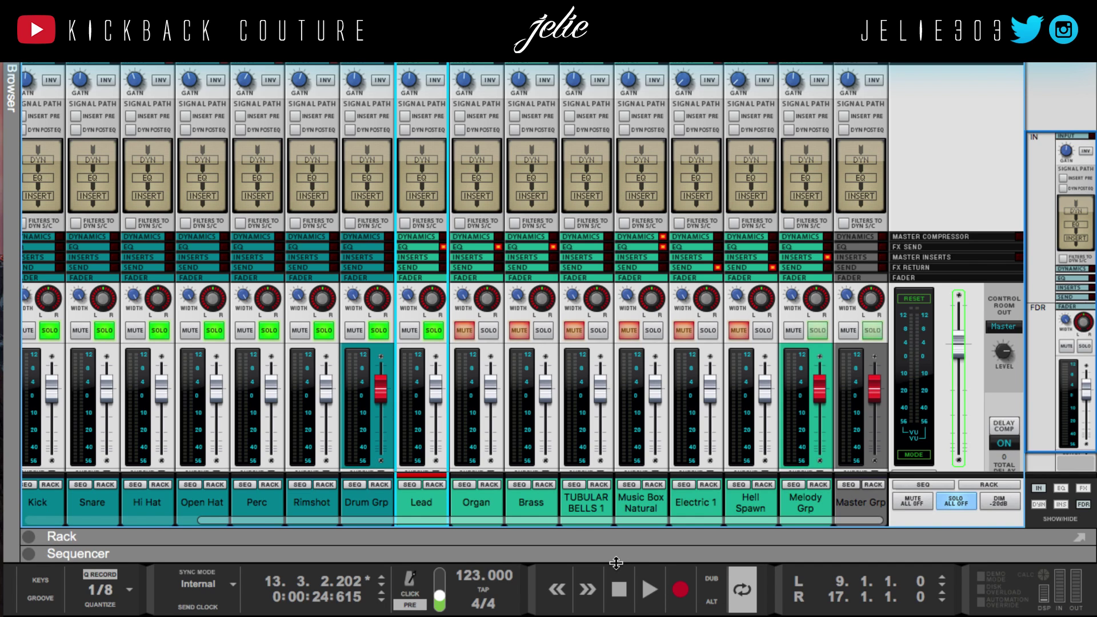
# Examine the sequencer arrangement for where the melody, bass and drum parts play, and return to the mixer.
pyautogui.doubleClick(616, 563)
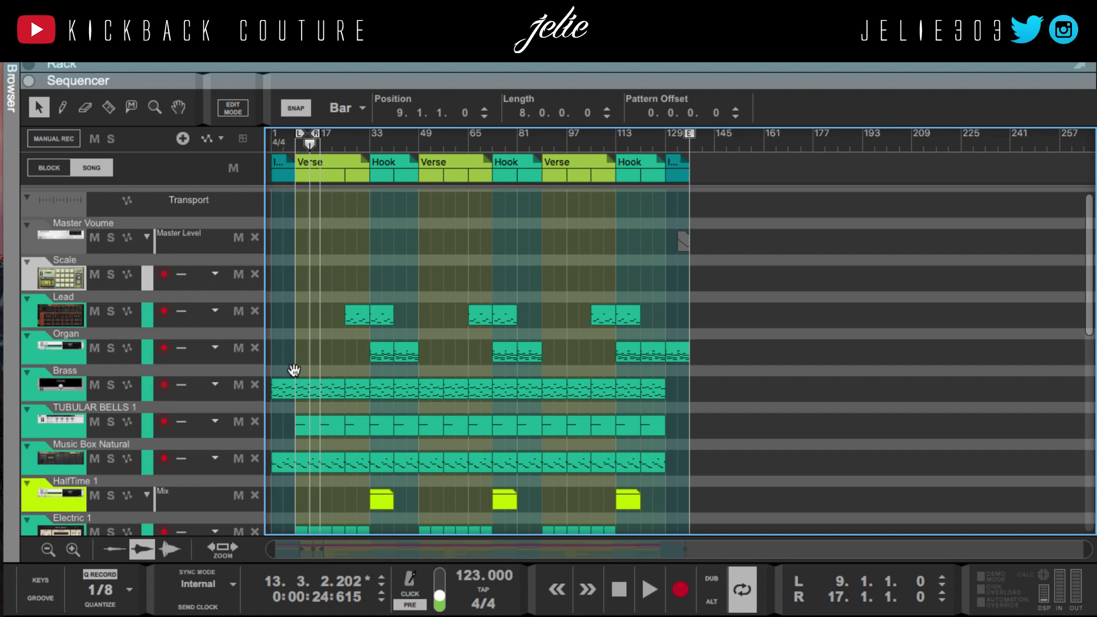
pyautogui.scroll(-1, 307, 358)
pyautogui.scroll(-6, 307, 363)
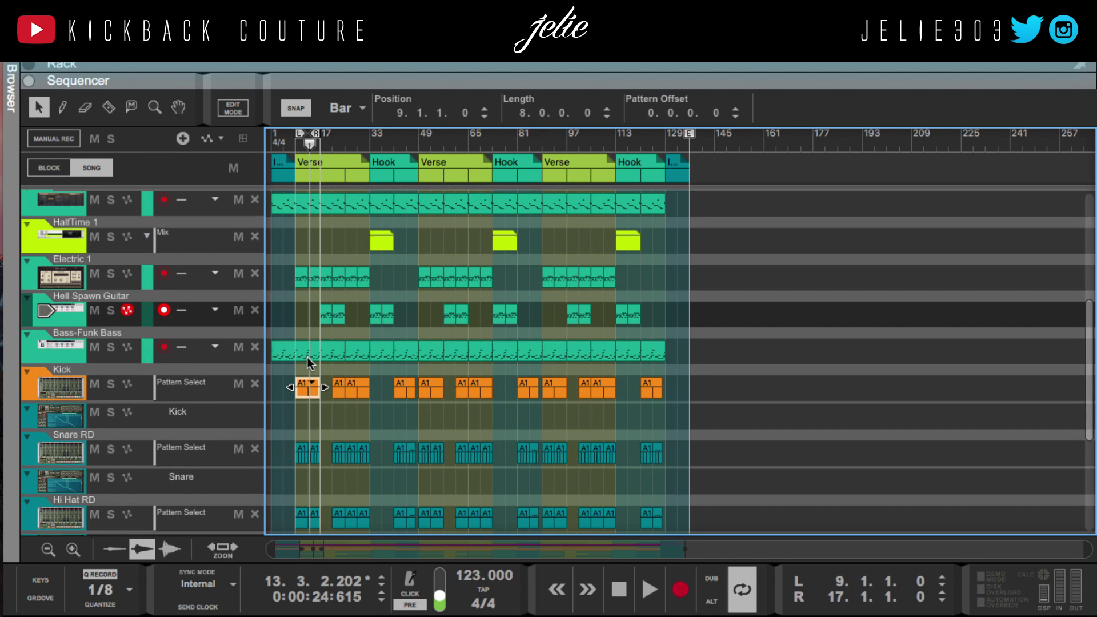
pyautogui.scroll(7, 308, 363)
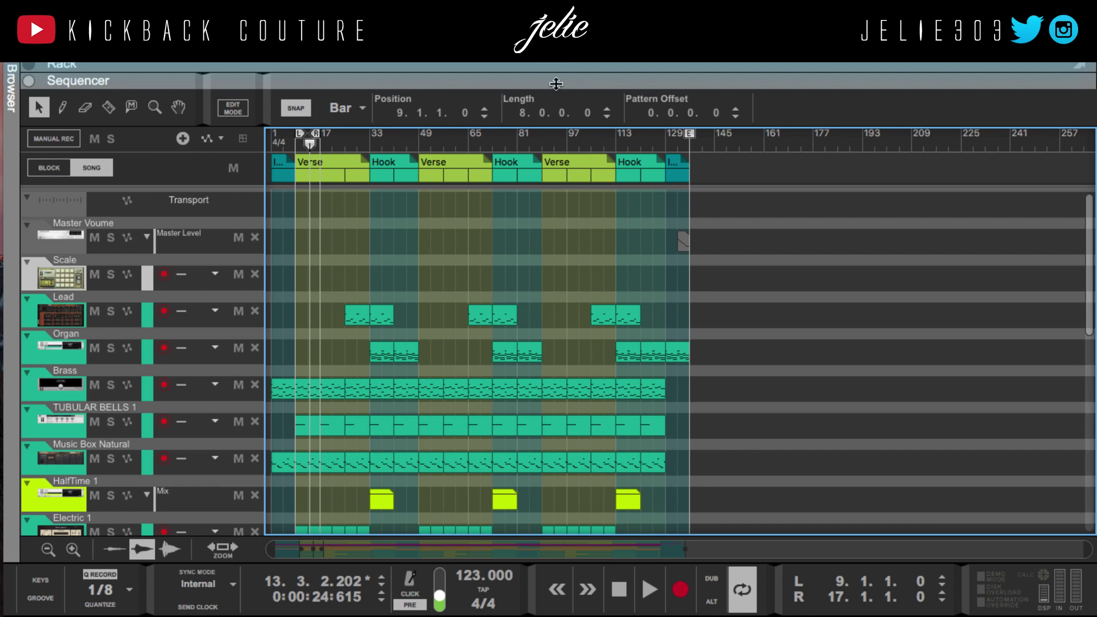
pyautogui.press('F6')
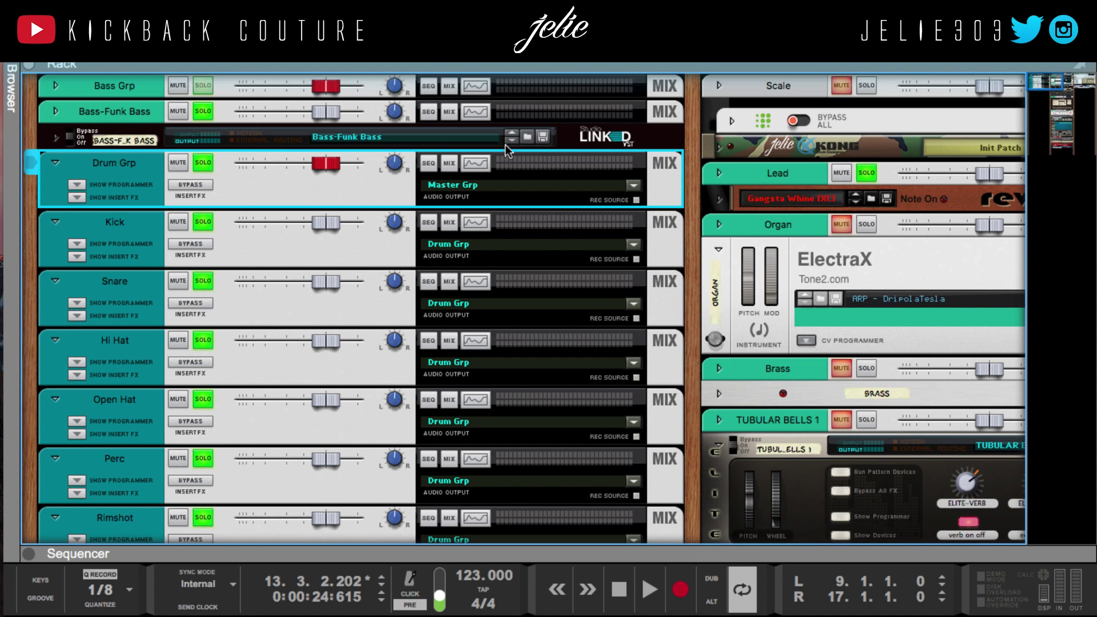
pyautogui.press('F5')
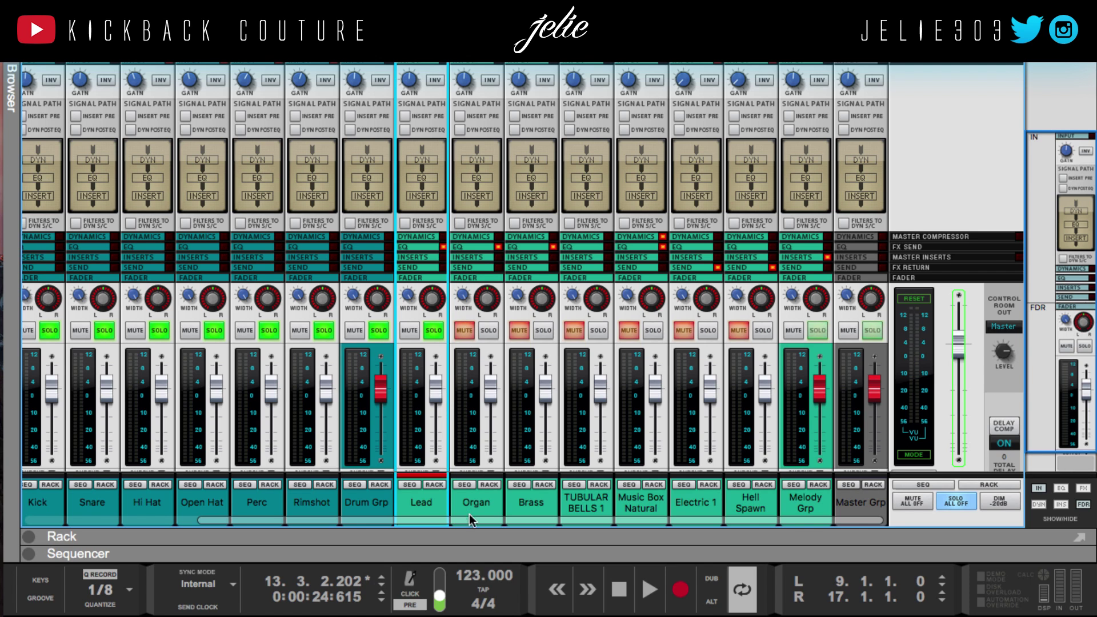
# Start playback, solo TUBULAR BELLS 1 in place of Lead and place its channel directly after Drum Grp.
pyautogui.press('space')
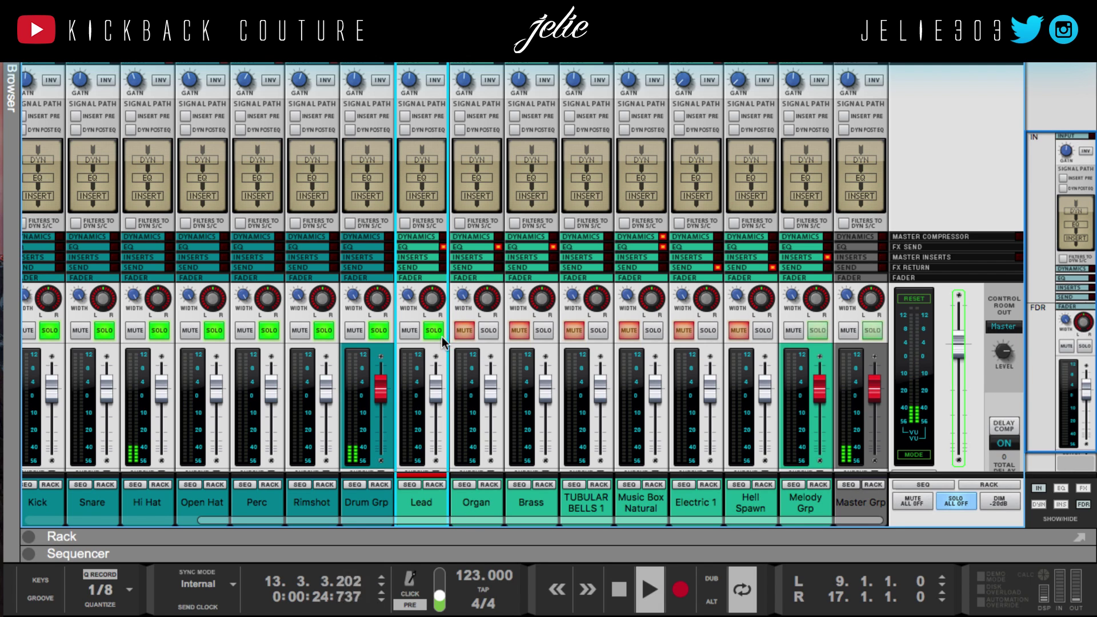
pyautogui.click(487, 330)
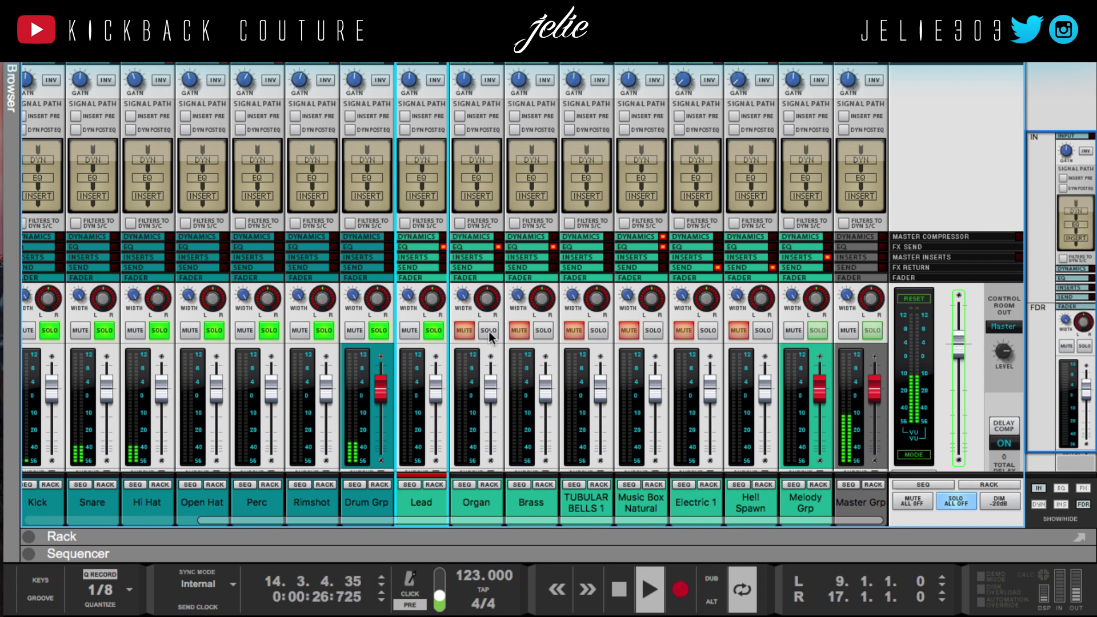
pyautogui.click(598, 331)
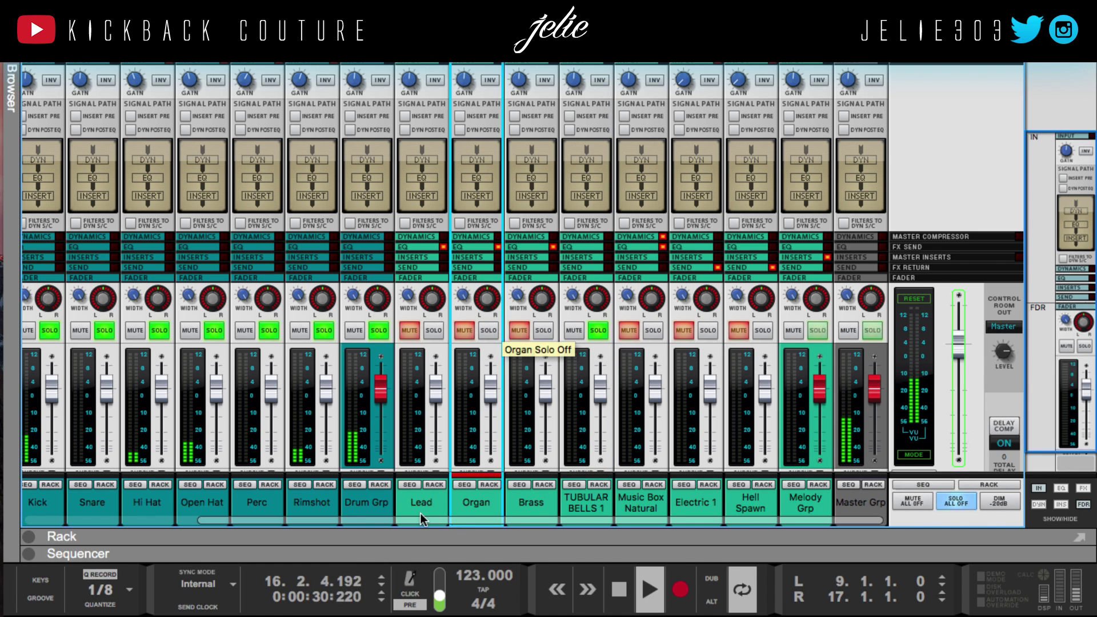
pyautogui.moveTo(603, 504); pyautogui.dragTo(426, 503)
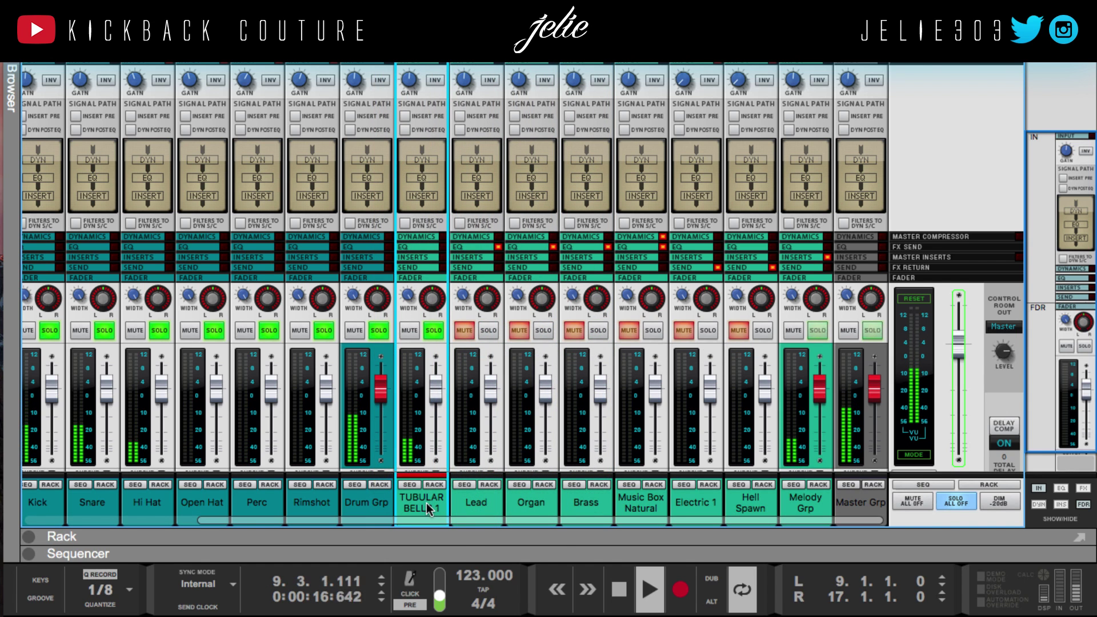
# Rename the TUBULAR BELLS 1 channel as Tub Bell.
pyautogui.doubleClick(426, 502)
pyautogui.write('Be')
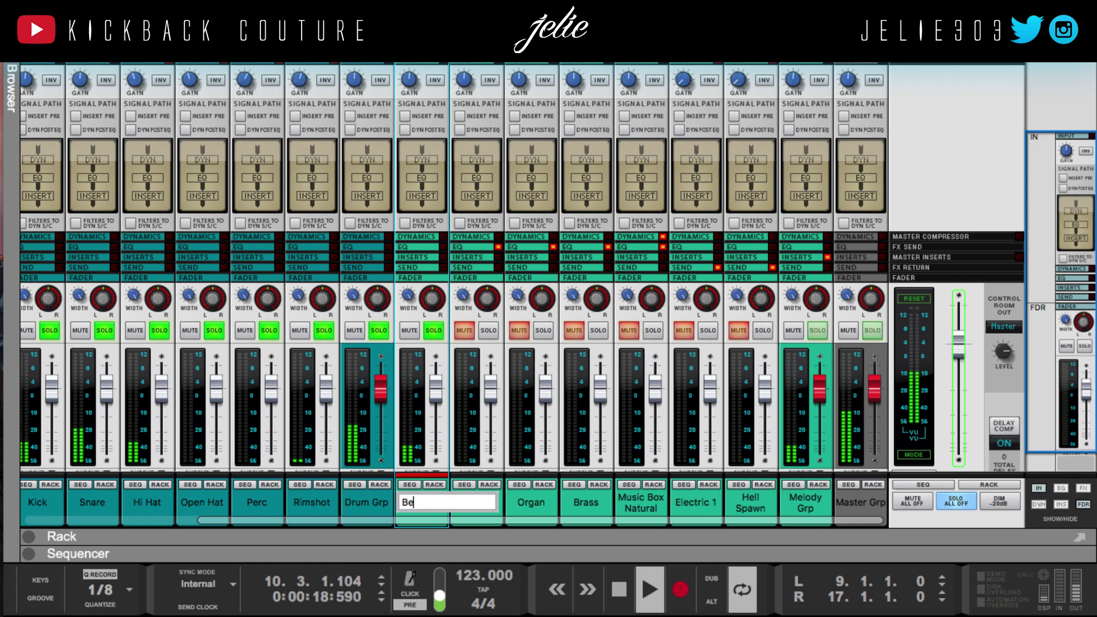
pyautogui.write('ll')
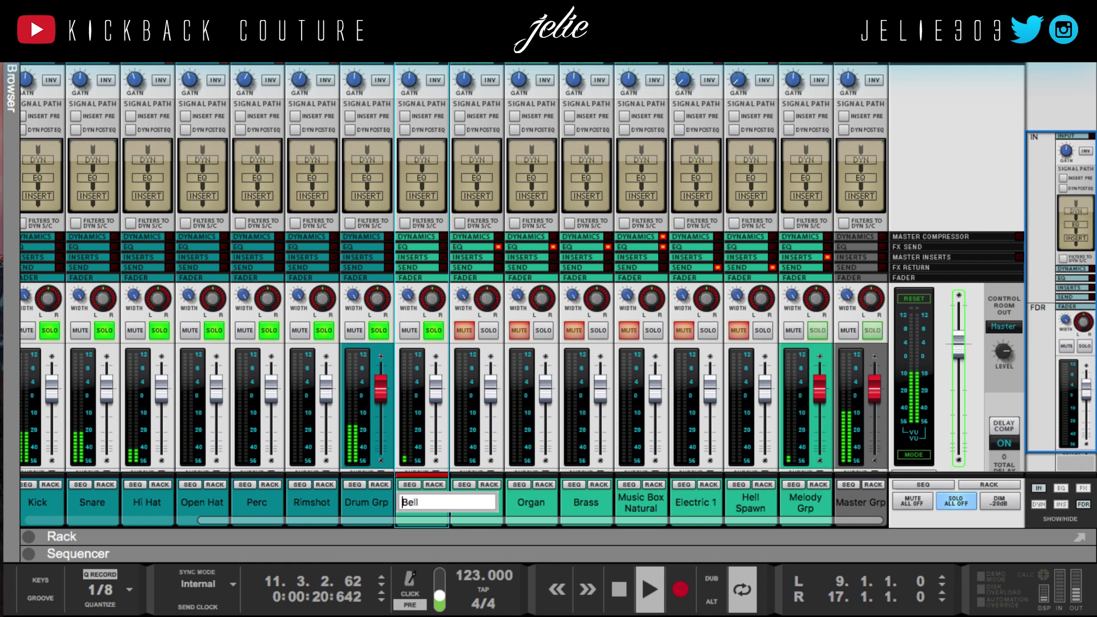
pyautogui.write('Tub')
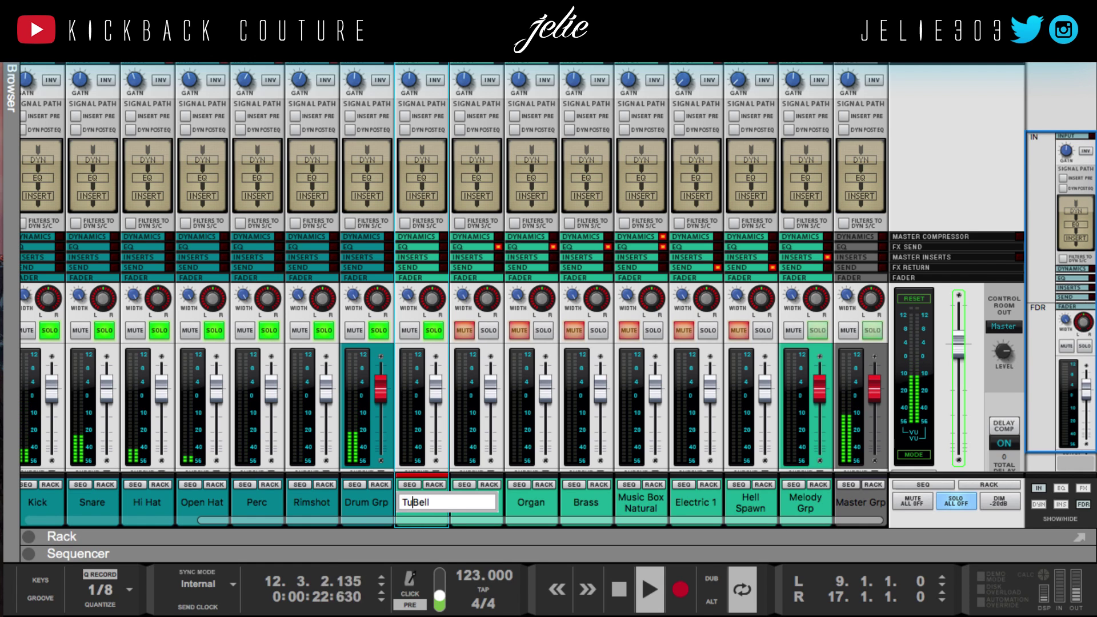
pyautogui.press('Return')
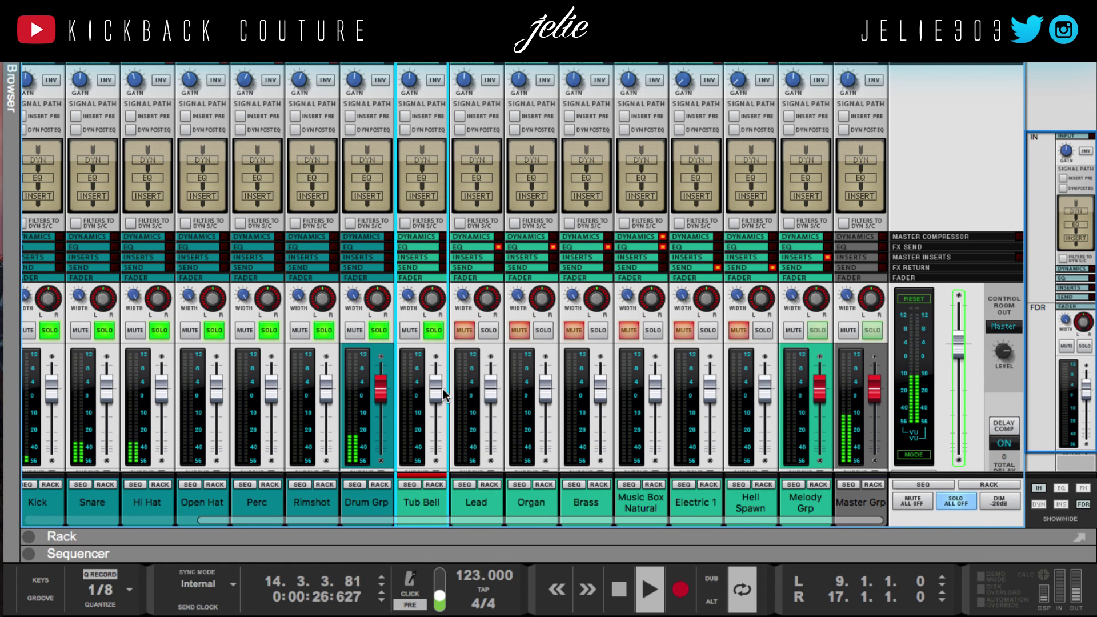
# Replay the loop from the left locator, place the Brass channel directly after Tub Bell and solo it.
pyautogui.press('KP_1')
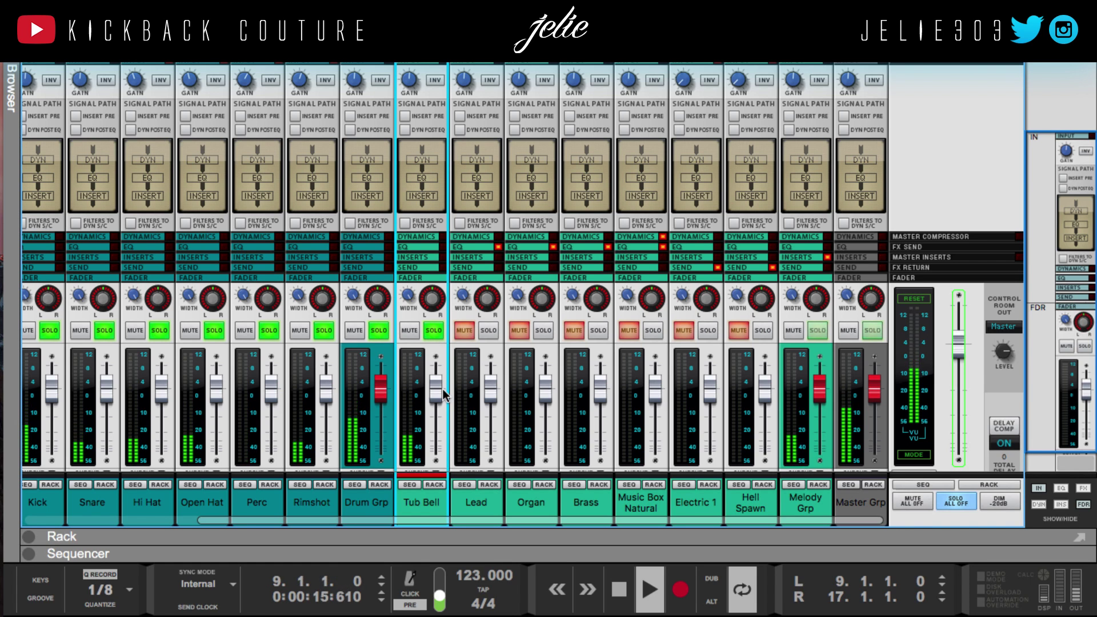
pyautogui.press('KP_1')
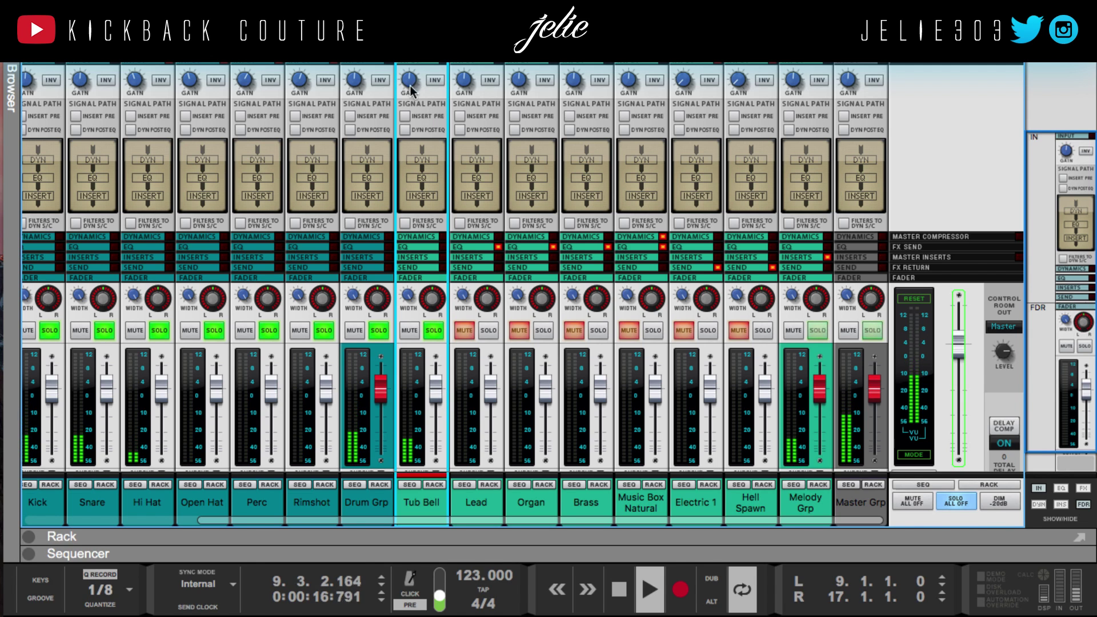
pyautogui.press('KP_1')
pyautogui.press('KP_1')
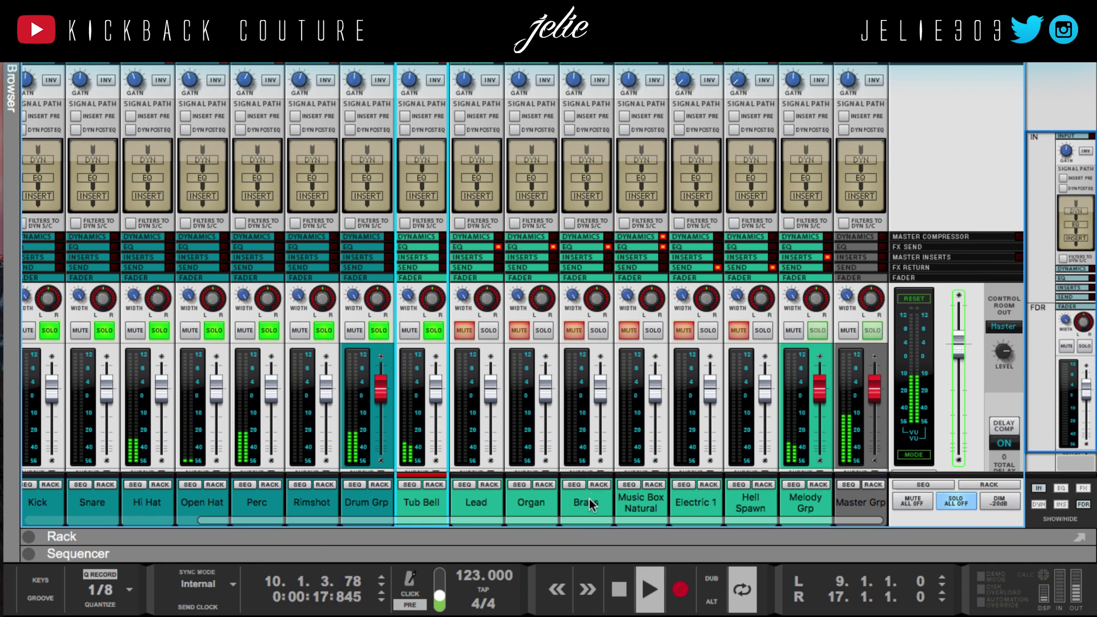
pyautogui.moveTo(582, 503); pyautogui.dragTo(451, 492)
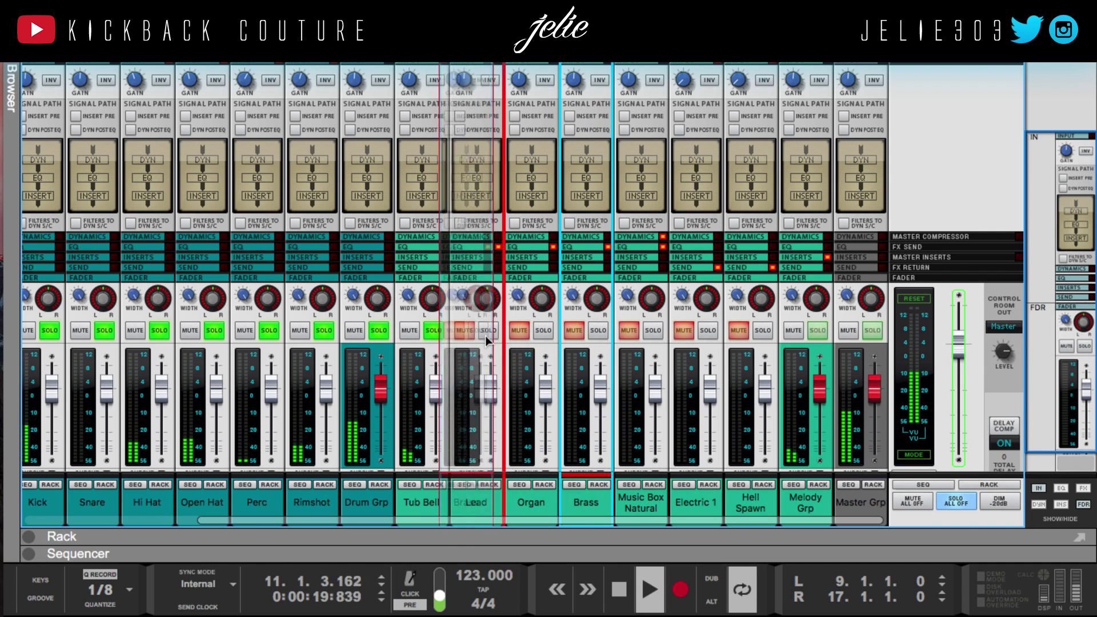
pyautogui.click(489, 330)
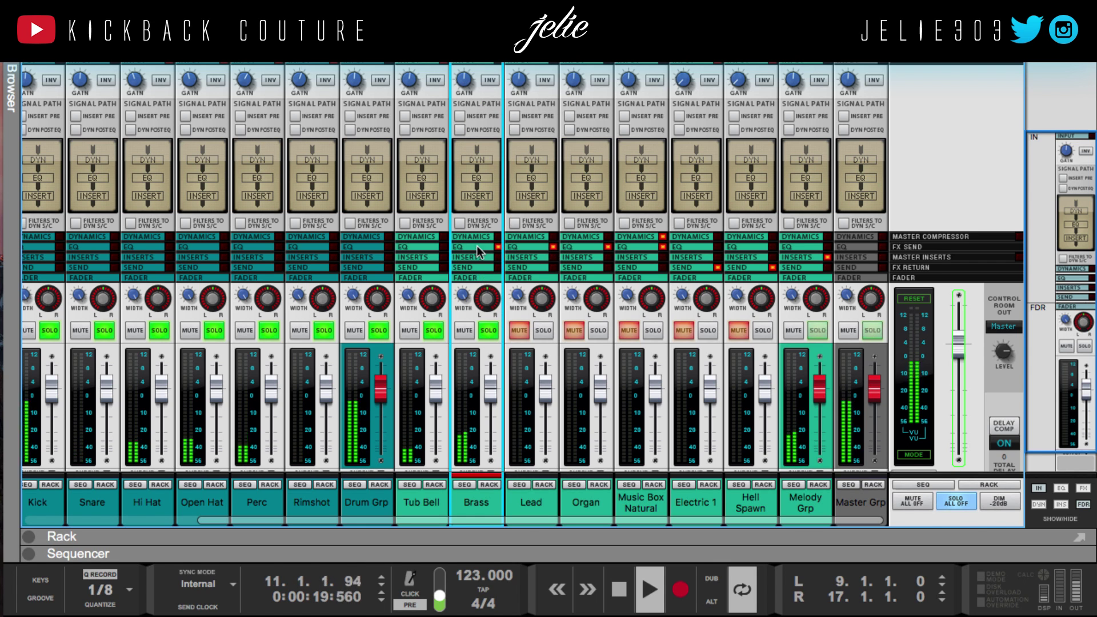
# Inspect the Brass channel's high-pass filter curve in the Spectrum EQ window, and close it.
pyautogui.click(468, 278)
pyautogui.click(467, 466)
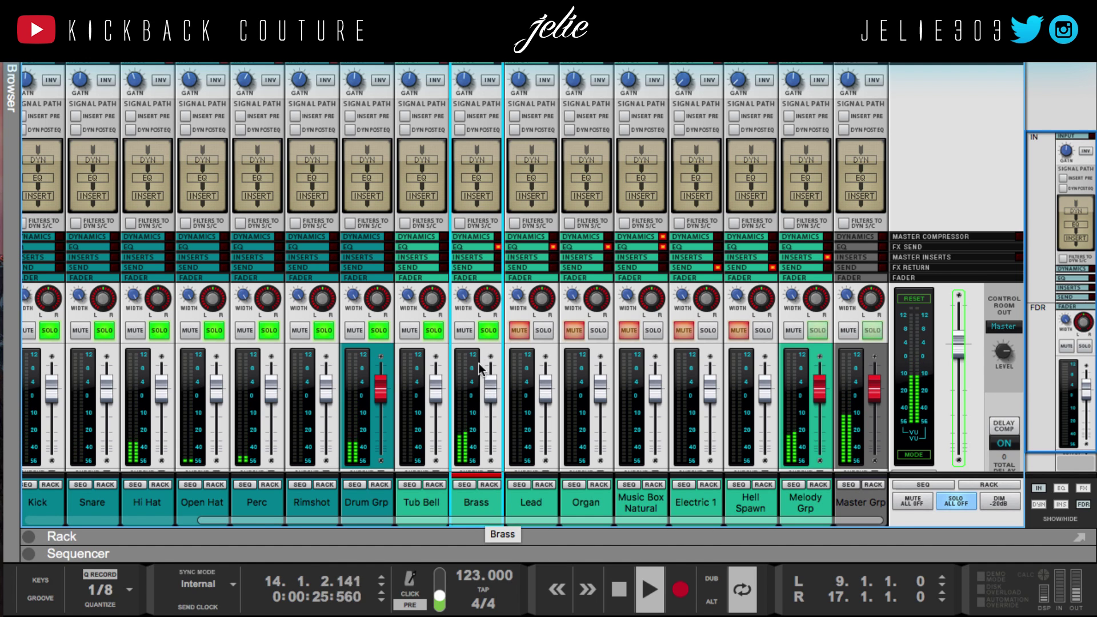
pyautogui.press('F2')
pyautogui.click(320, 304)
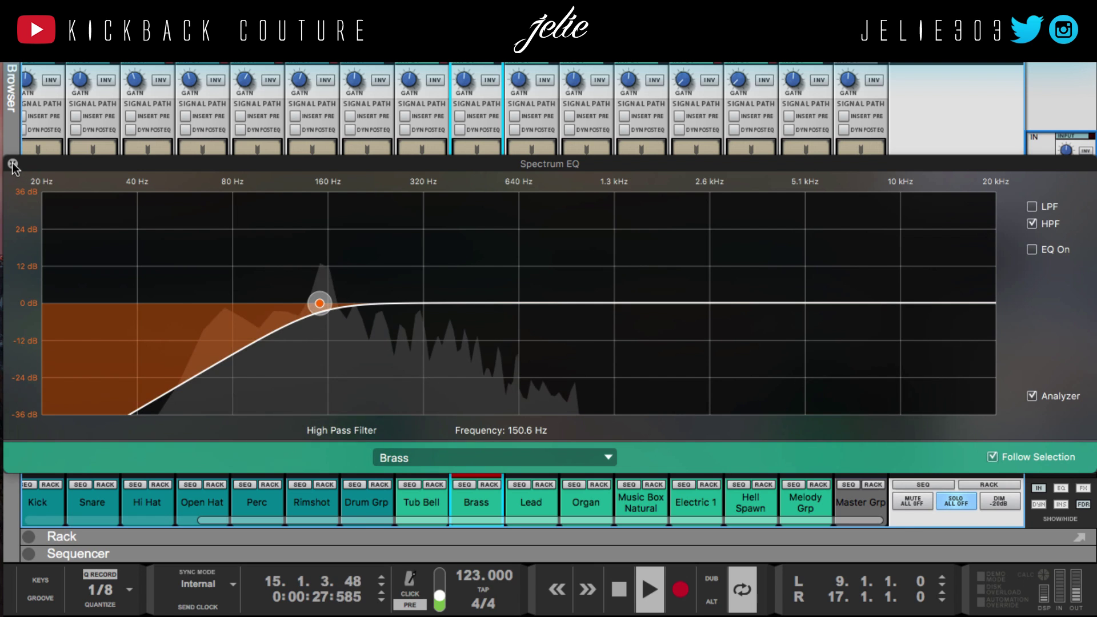
pyautogui.press('F2')
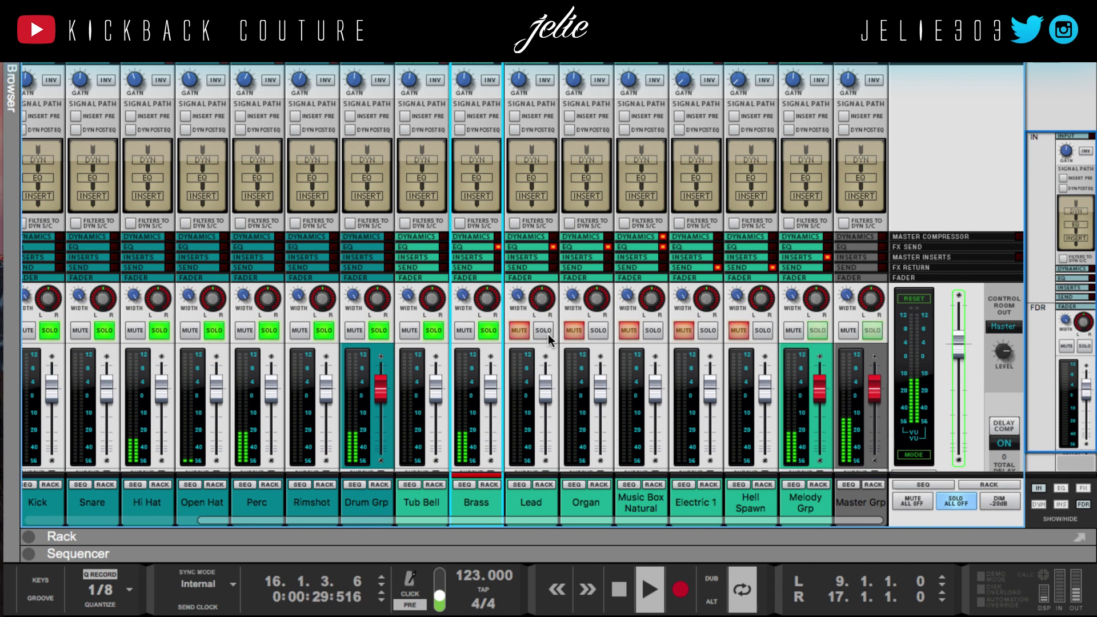
# Try Organ in solo, solo Music Box Natural instead and place its channel directly after Brass.
pyautogui.click(603, 330)
pyautogui.click(603, 330)
pyautogui.click(653, 334)
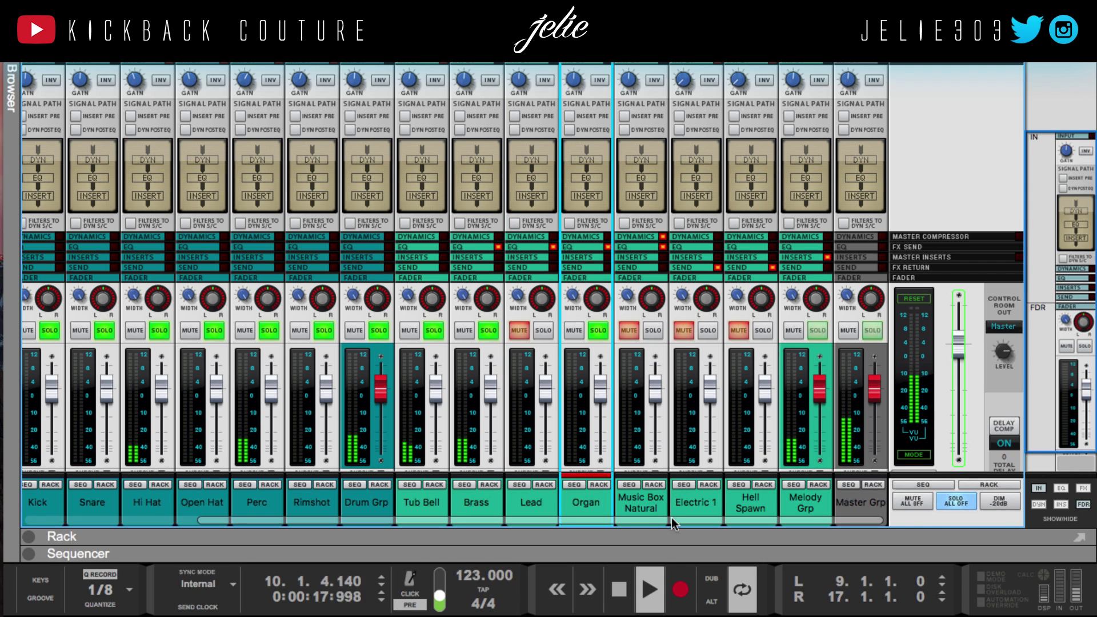
pyautogui.moveTo(636, 506); pyautogui.dragTo(495, 477)
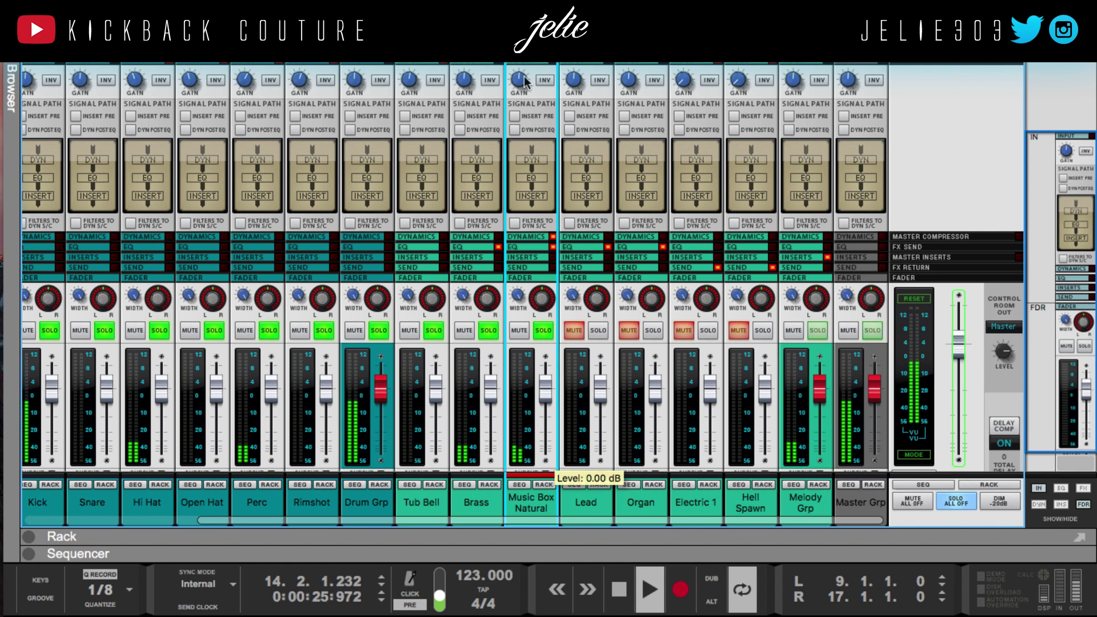
# Lower the Music Box Natural input gain to -5.14 dB during playback.
pyautogui.moveTo(522, 93); pyautogui.dragTo(523, 95)
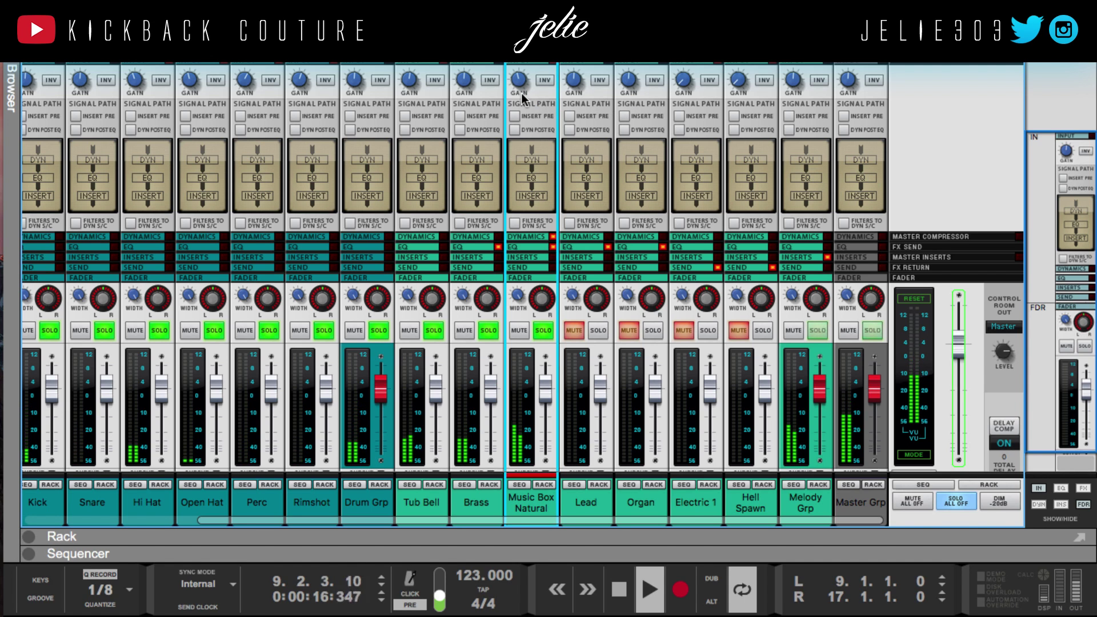
pyautogui.moveTo(522, 98); pyautogui.dragTo(522, 102)
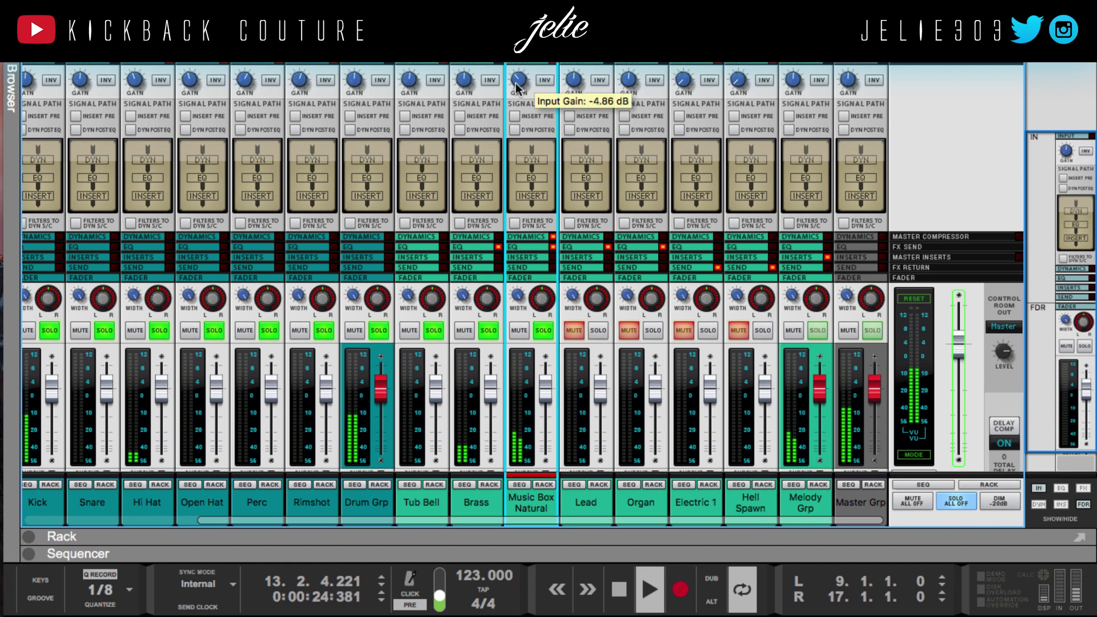
pyautogui.scroll(-2, 516, 88)
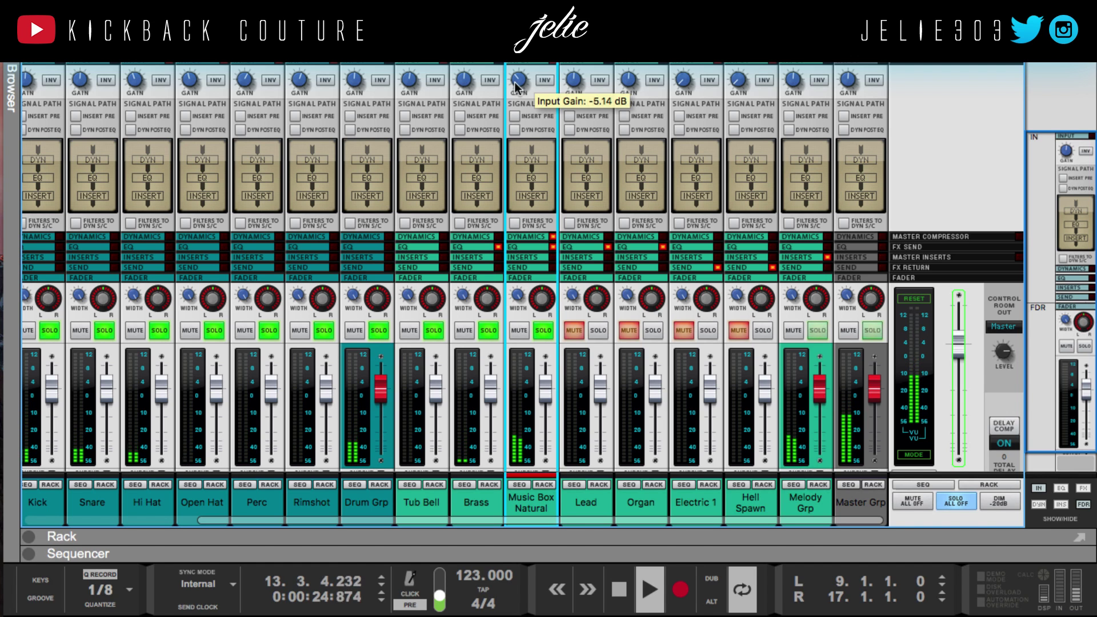
# Lower the Music Box Natural input gain a little further and raise the Brass input gain slightly to balance them.
pyautogui.click(460, 79)
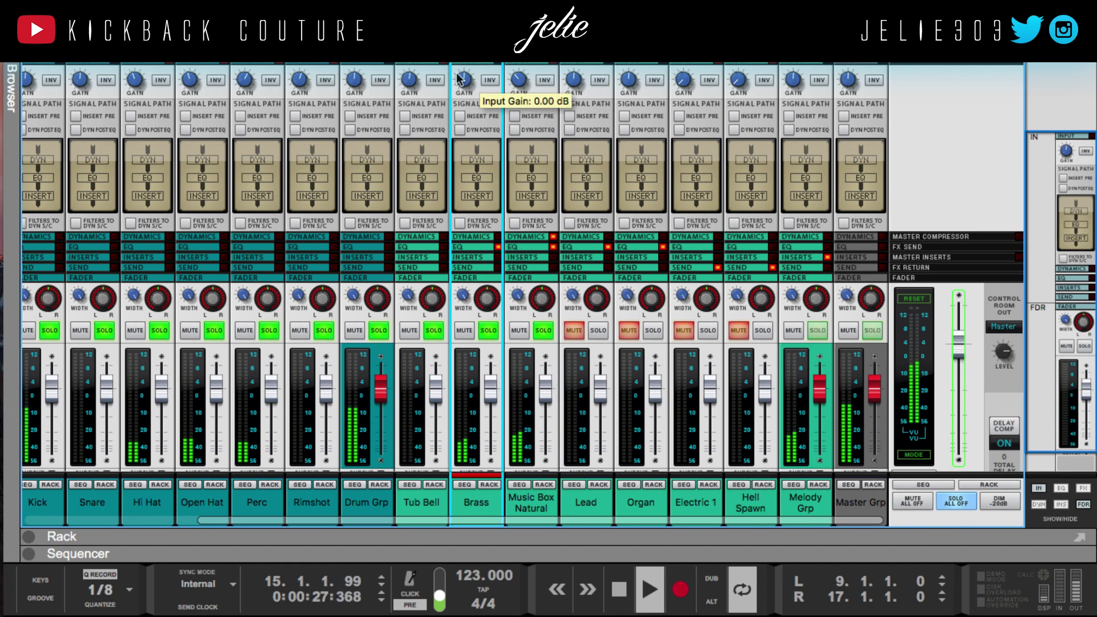
pyautogui.click(518, 81)
pyautogui.moveTo(518, 87); pyautogui.dragTo(517, 91)
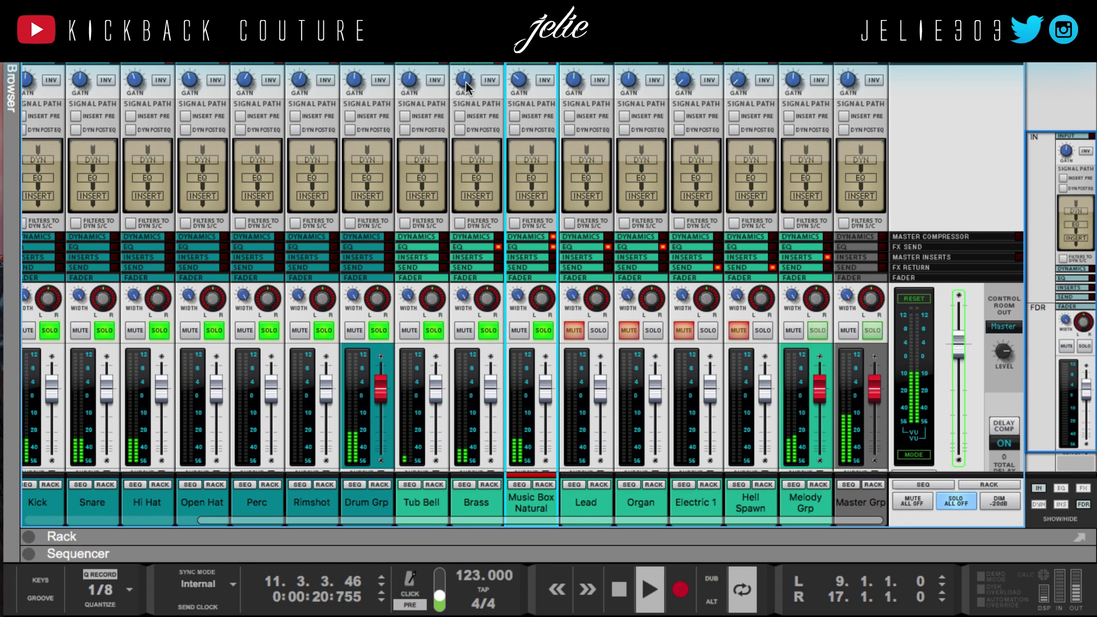
pyautogui.moveTo(465, 80); pyautogui.dragTo(465, 77)
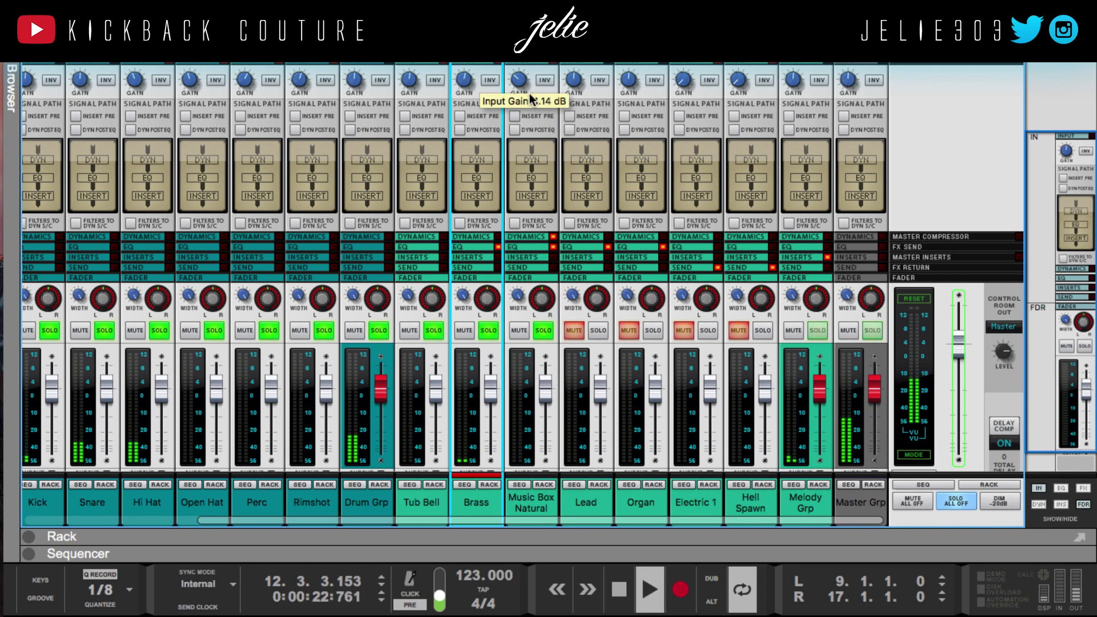
pyautogui.click(520, 82)
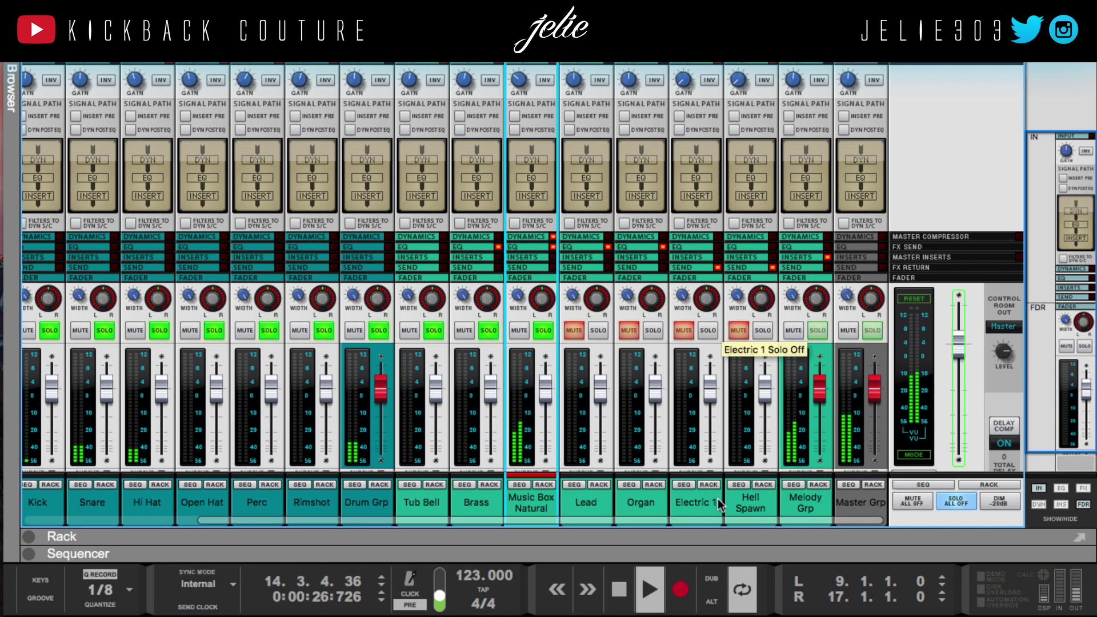
# Move the soloed Electric 1 channel directly after Music Box Natural and set its input gain to -10.86 dB during playback.
pyautogui.click(708, 330)
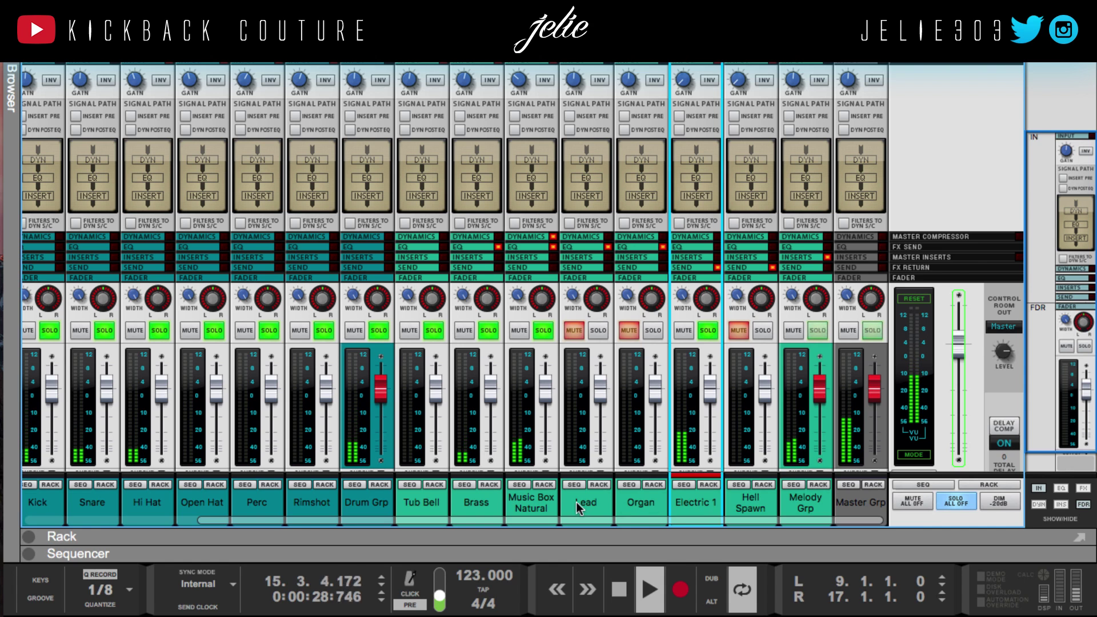
pyautogui.moveTo(703, 504); pyautogui.dragTo(571, 86)
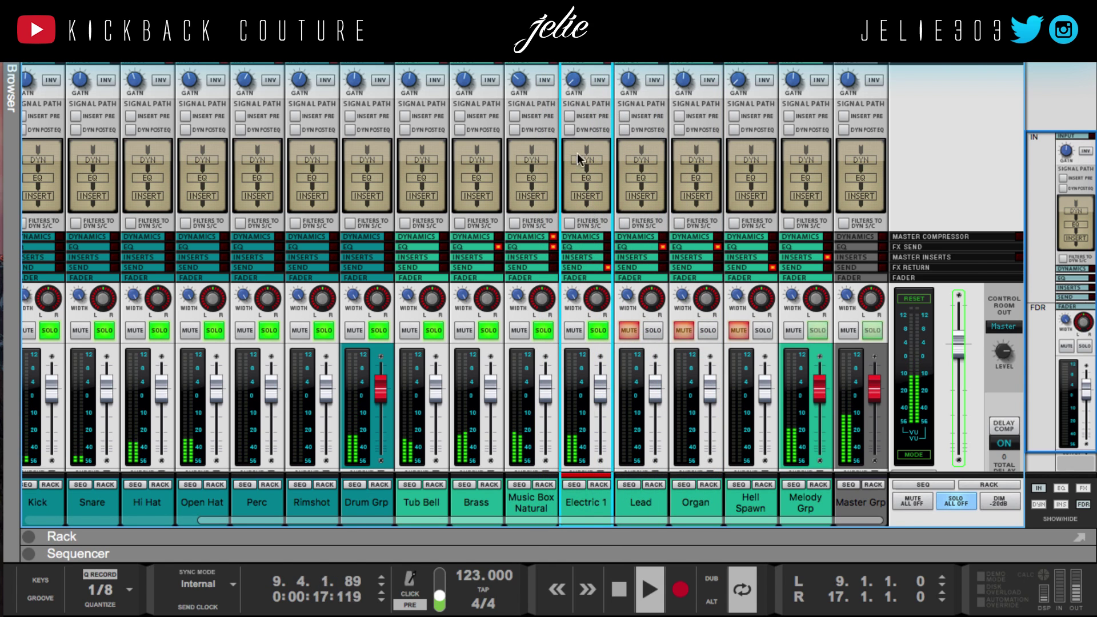
pyautogui.keyDown('super'); pyautogui.click(572, 84); pyautogui.keyUp('super')
pyautogui.moveTo(573, 85)
pyautogui.mouseDown()
pyautogui.moveTo(574, 131)
pyautogui.moveTo(576, 100)
pyautogui.mouseUp()
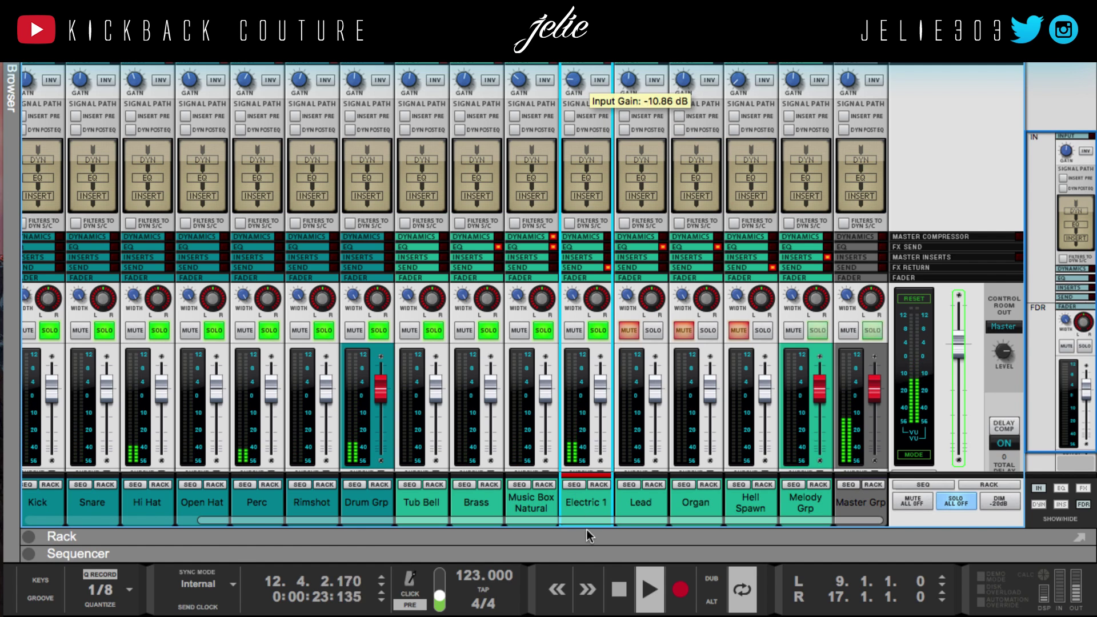
# Stop playback and inspect the effects and volume settings of Electric 1's guitar instrument in the rack.
pyautogui.moveTo(588, 534); pyautogui.dragTo(584, 248)
pyautogui.press('space')
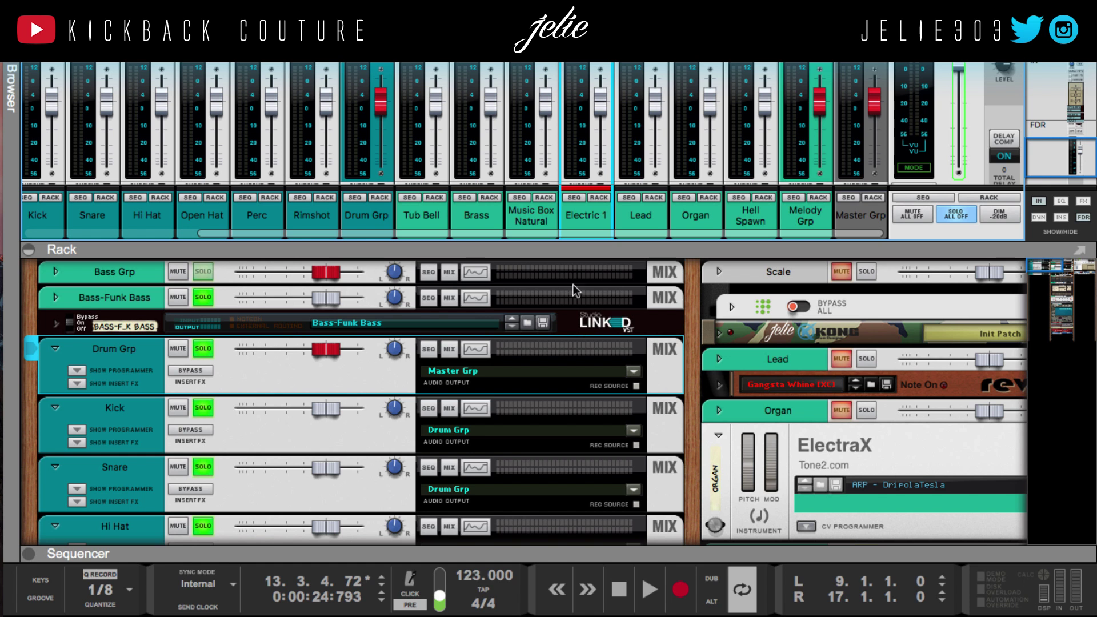
pyautogui.scroll(-3, 290, 320)
pyautogui.hscroll(10, 286, 343)
pyautogui.scroll(3, 320, 403)
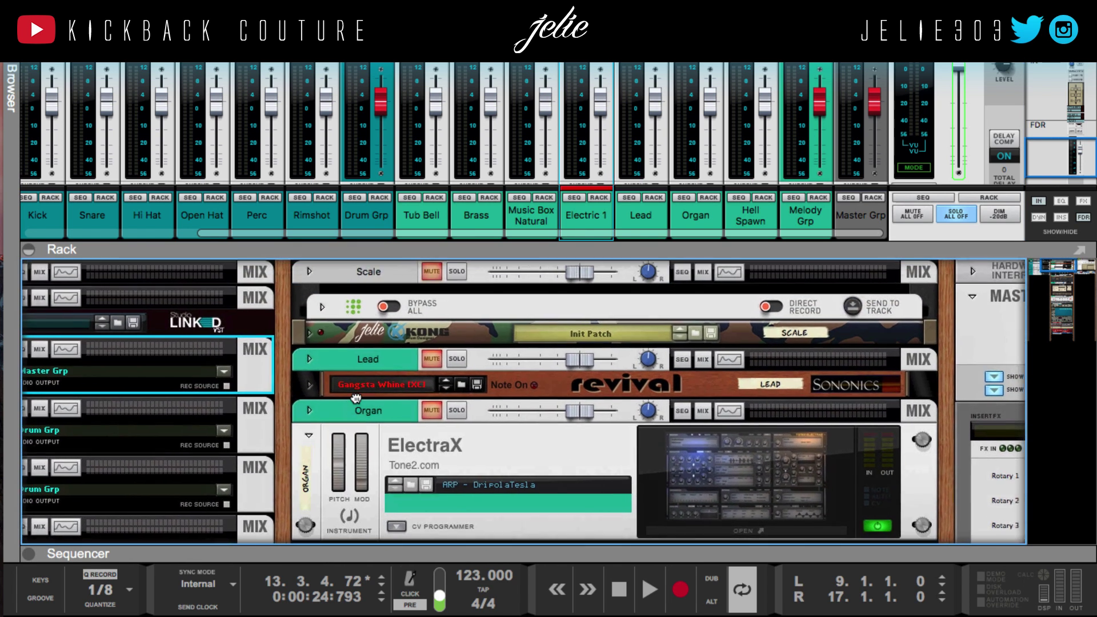
pyautogui.scroll(-15, 334, 403)
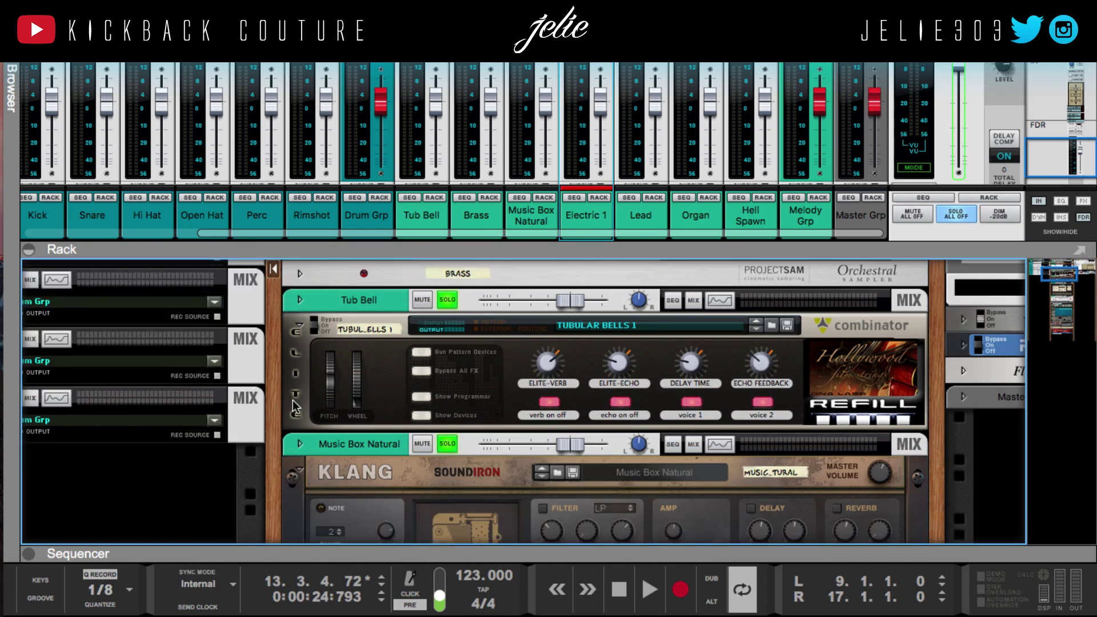
pyautogui.scroll(-3, 296, 406)
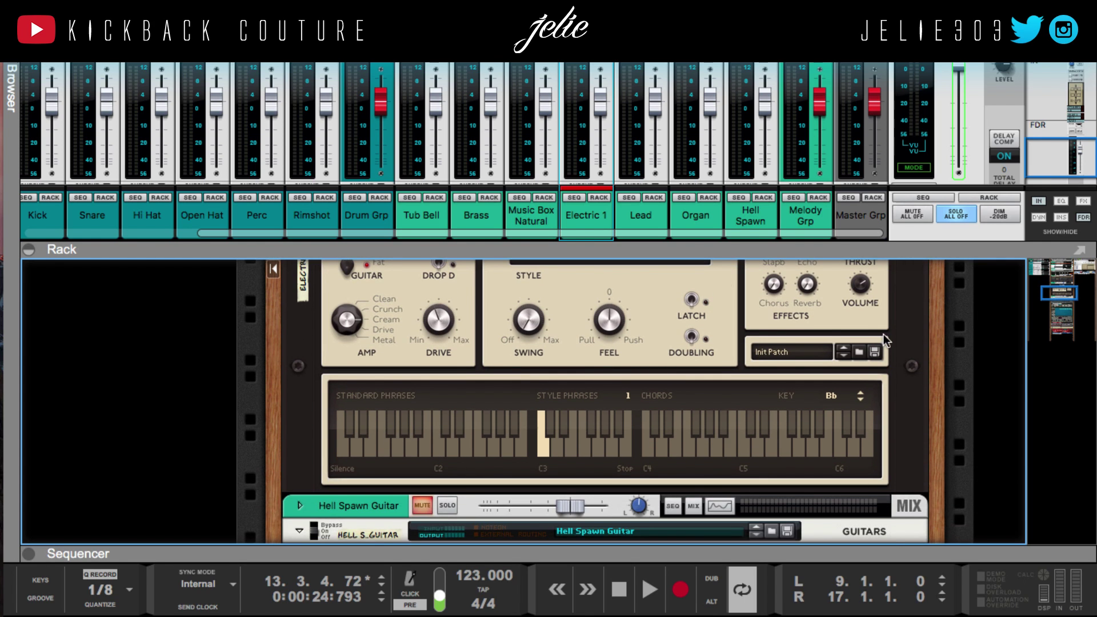
pyautogui.scroll(2, 885, 341)
pyautogui.moveTo(858, 339); pyautogui.dragTo(845, 390)
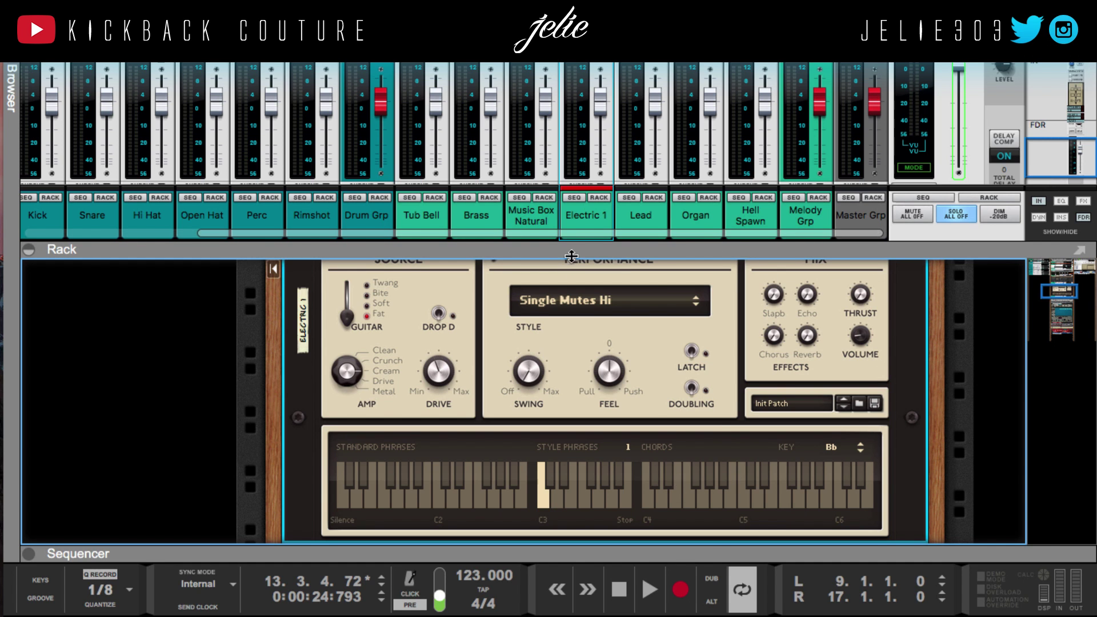
pyautogui.moveTo(571, 257); pyautogui.dragTo(582, 544)
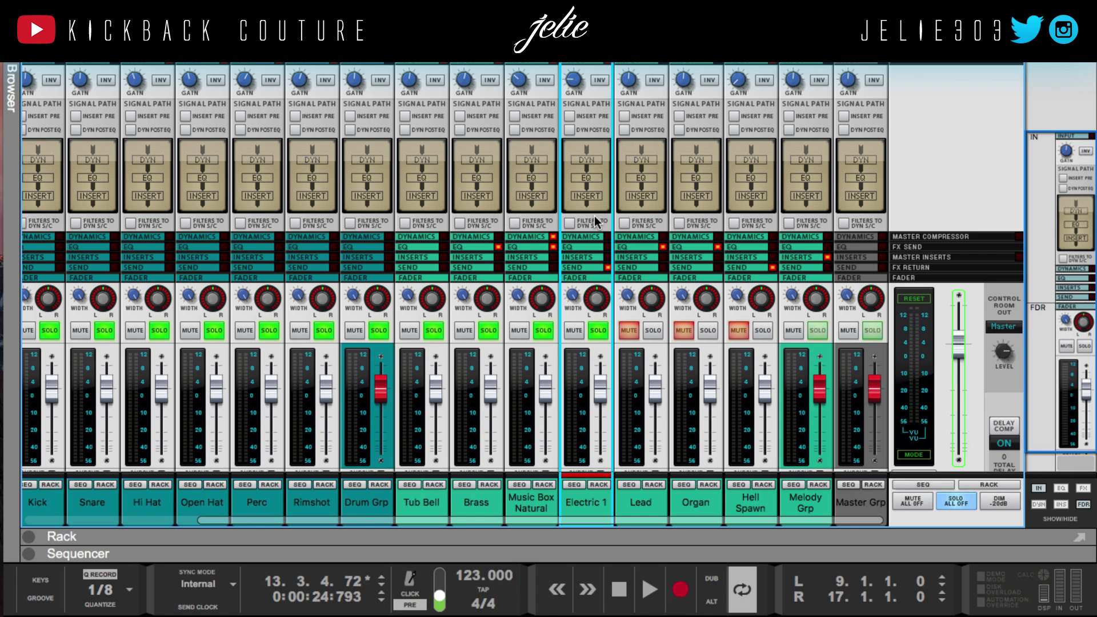
# Compare Electric 1 with its FX2 send off and on during playback, and view its instrument in the rack.
pyautogui.press('space')
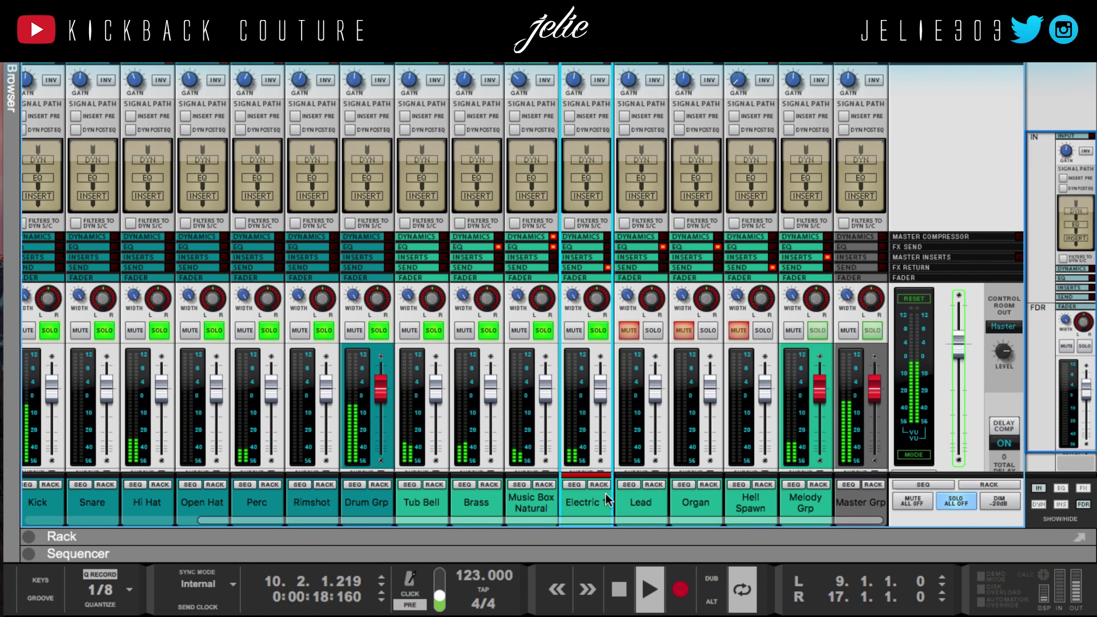
pyautogui.click(578, 268)
pyautogui.scroll(1, 578, 312)
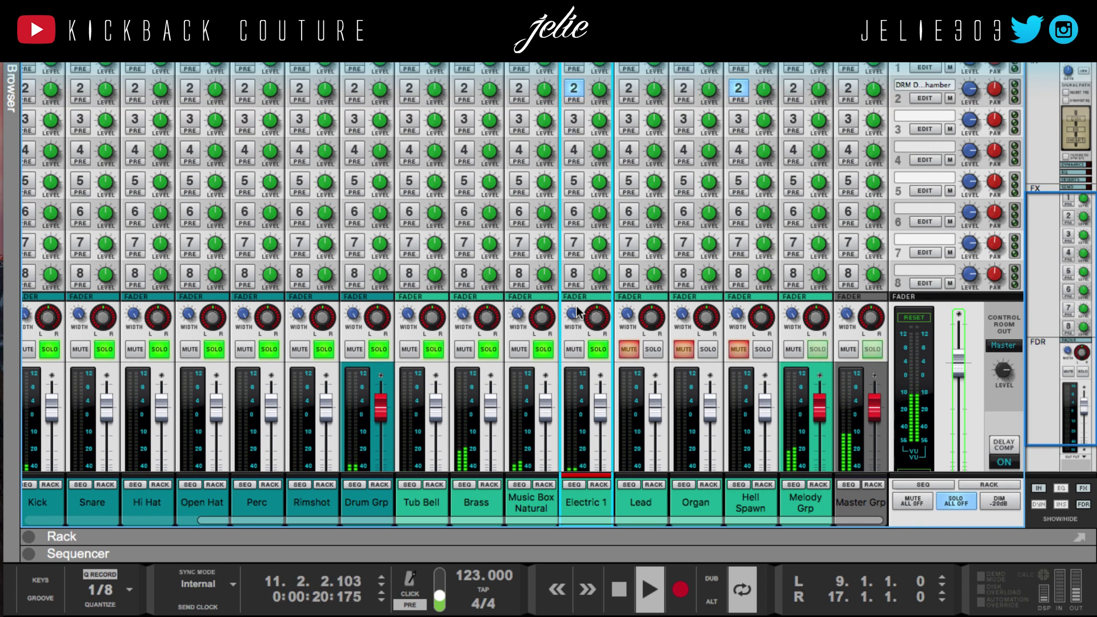
pyautogui.scroll(3, 558, 146)
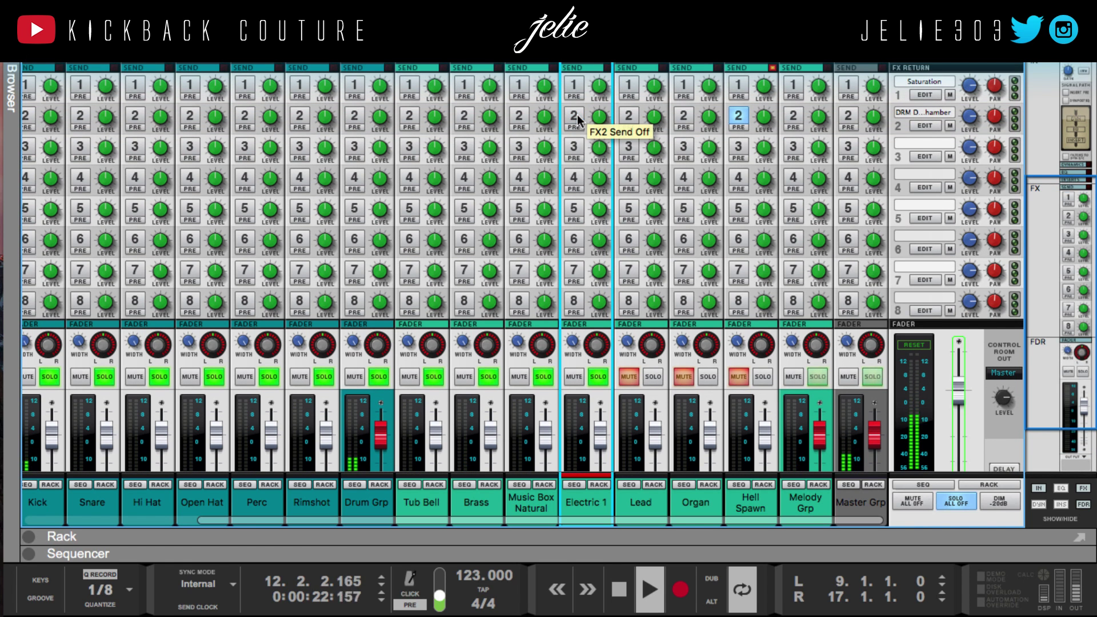
pyautogui.click(575, 116)
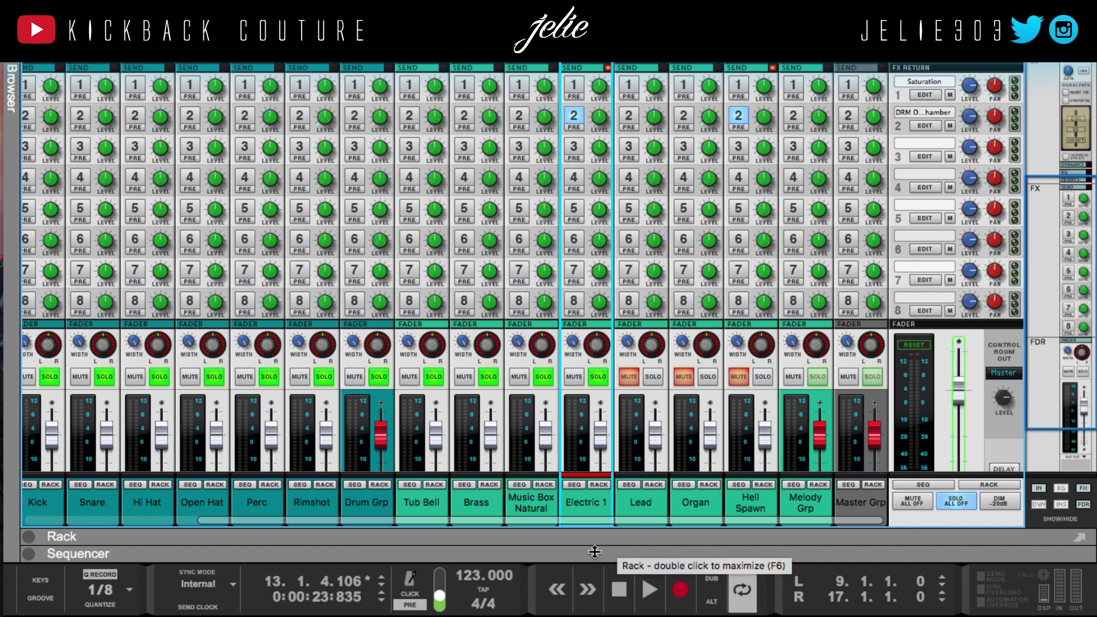
pyautogui.click(600, 483)
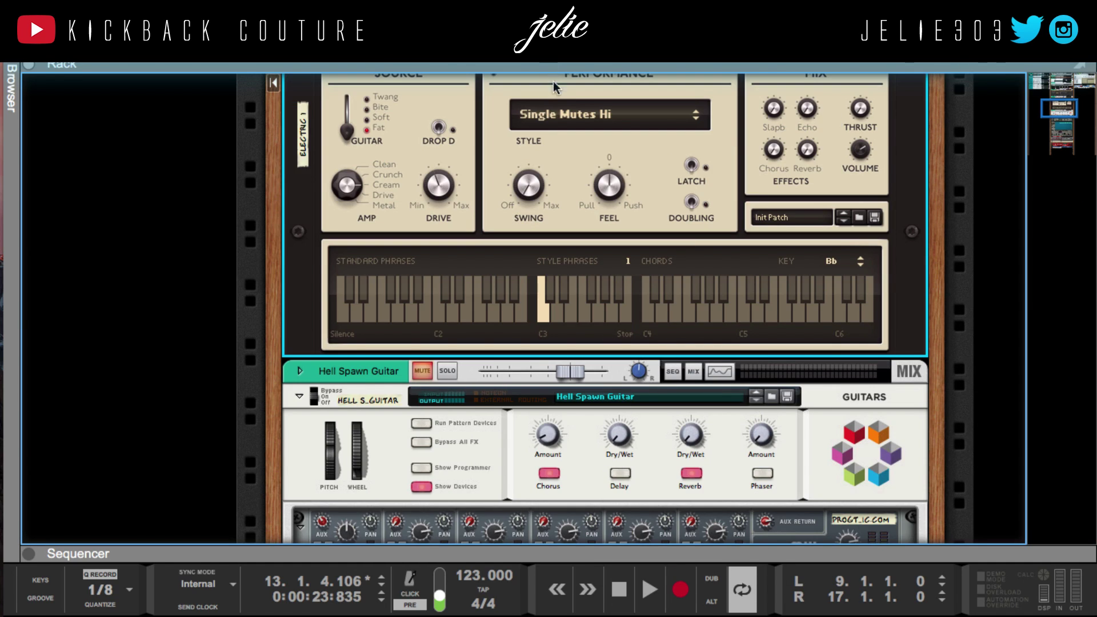
pyautogui.press('F5')
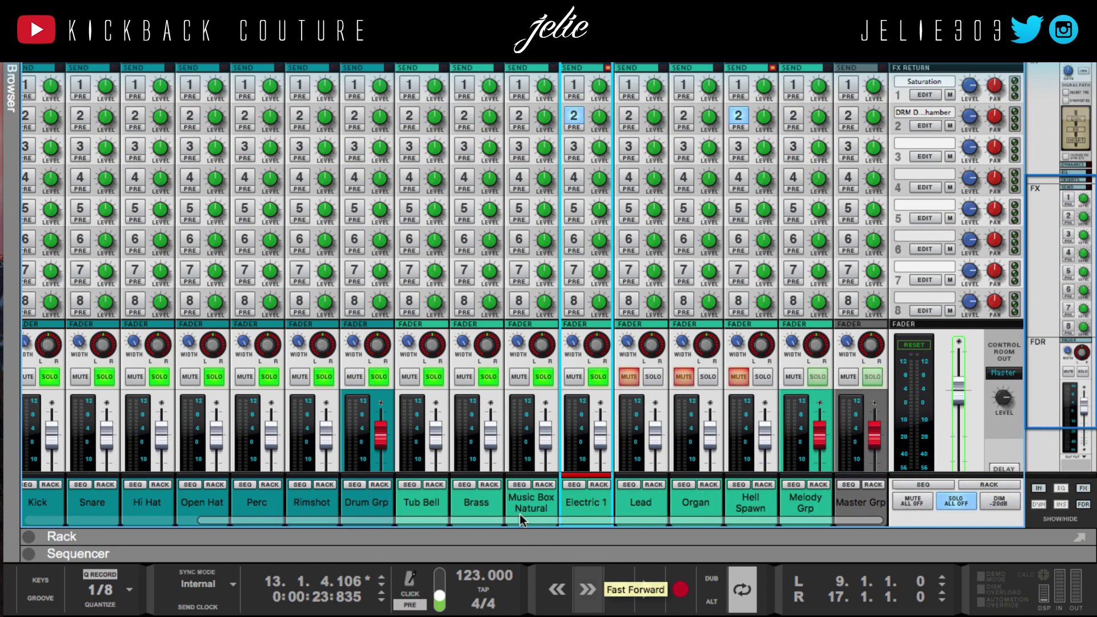
# Resume playback and lower the Electric 1 input gain to -13.14 dB.
pyautogui.press('space')
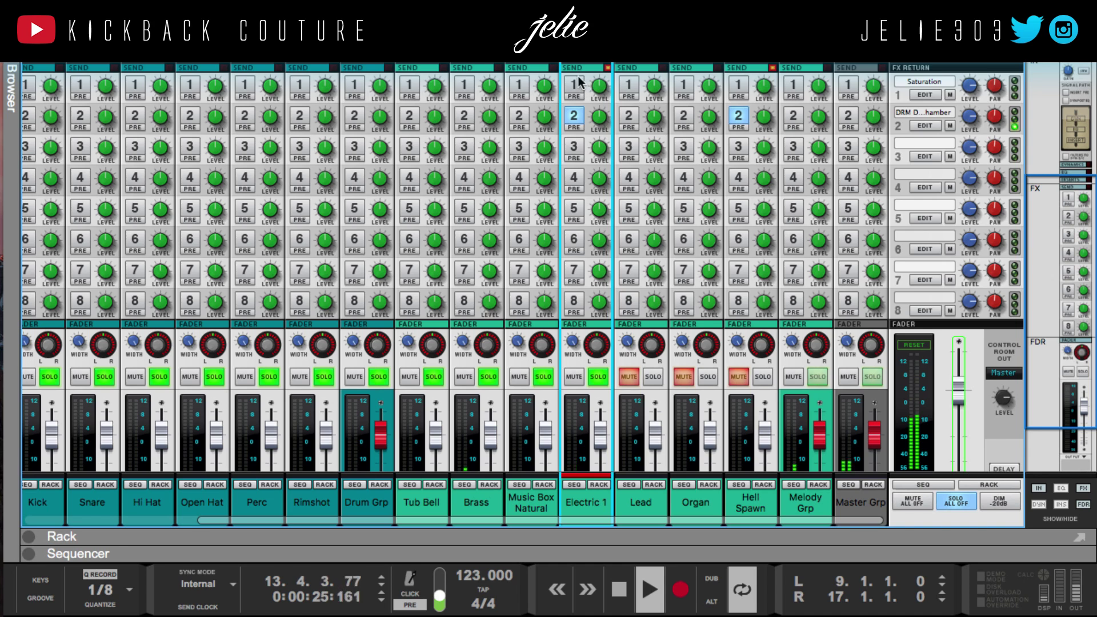
pyautogui.scroll(5, 574, 115)
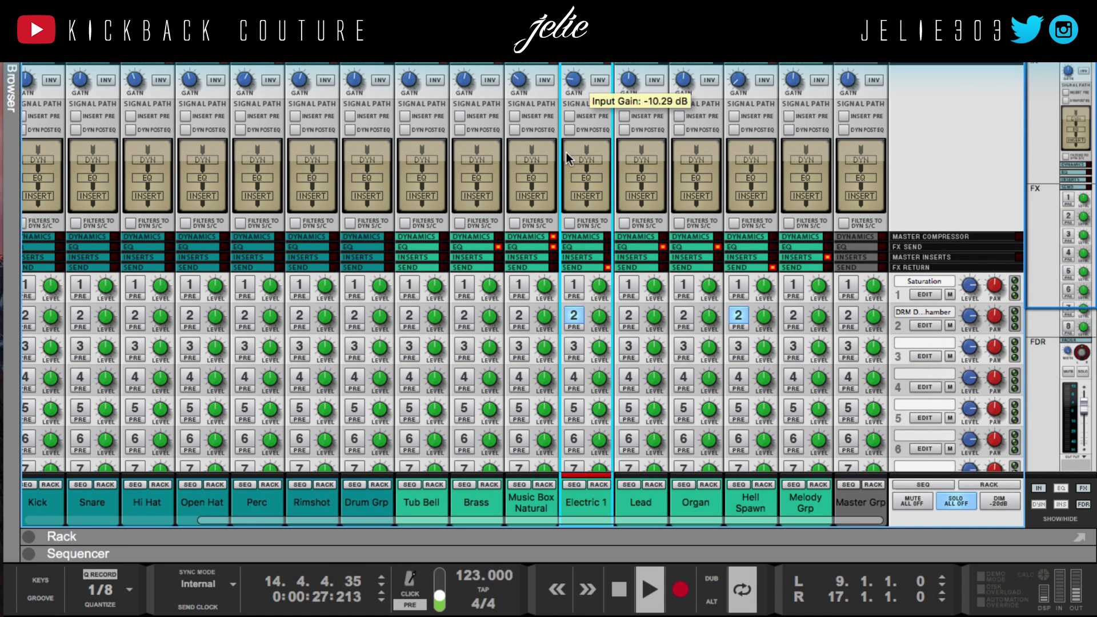
pyautogui.moveTo(566, 153); pyautogui.dragTo(566, 153)
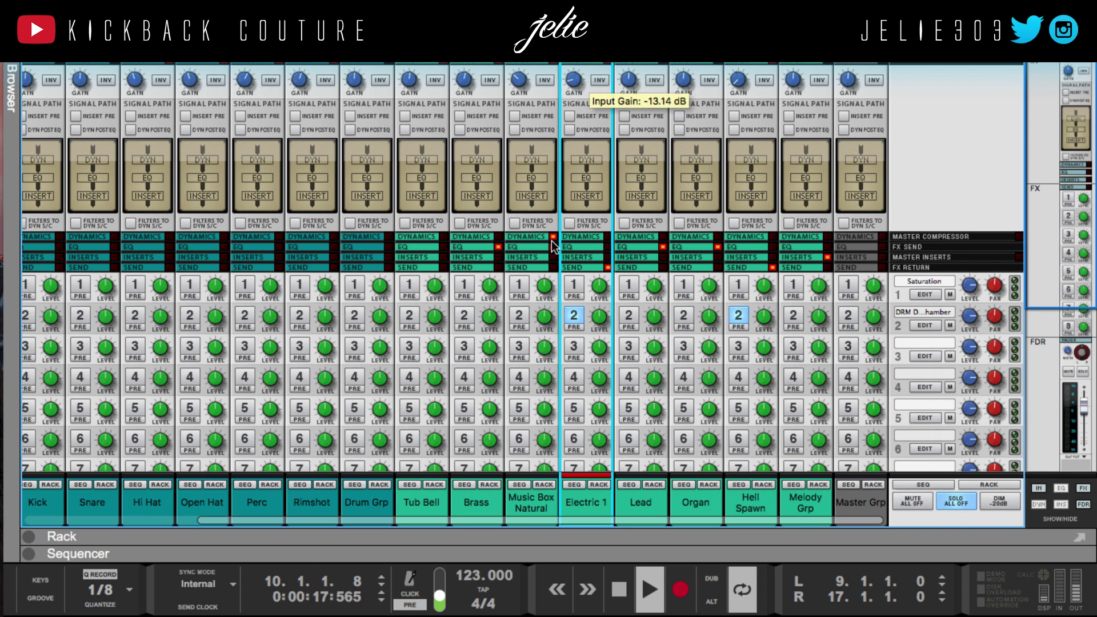
# Rename the Electric 1 channel as Guitar.
pyautogui.scroll(-5, 553, 246)
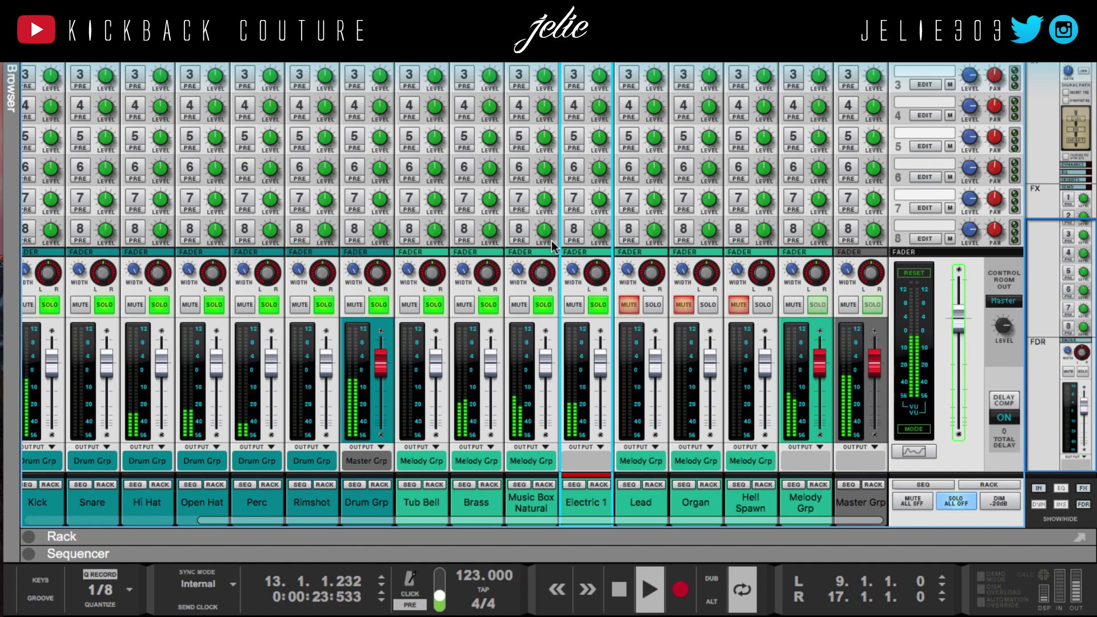
pyautogui.doubleClick(596, 502)
pyautogui.write('G')
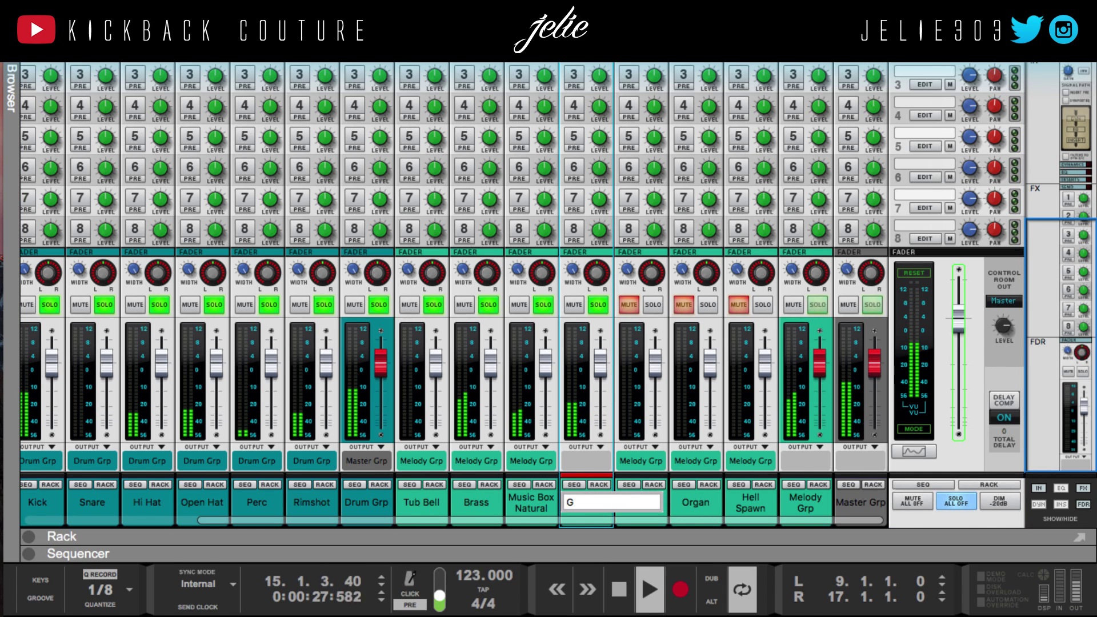
pyautogui.write('uitar')
pyautogui.press('Return')
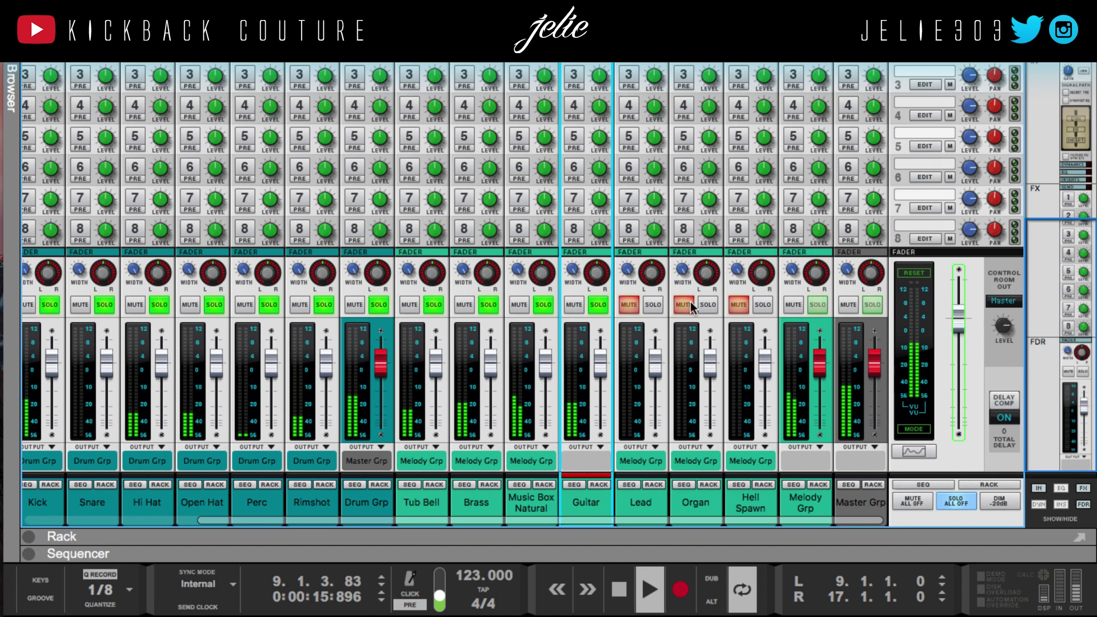
# Unmute and solo Hell Spawn, and set the Guitar input gain to -14.29 dB during playback.
pyautogui.click(738, 305)
pyautogui.click(762, 305)
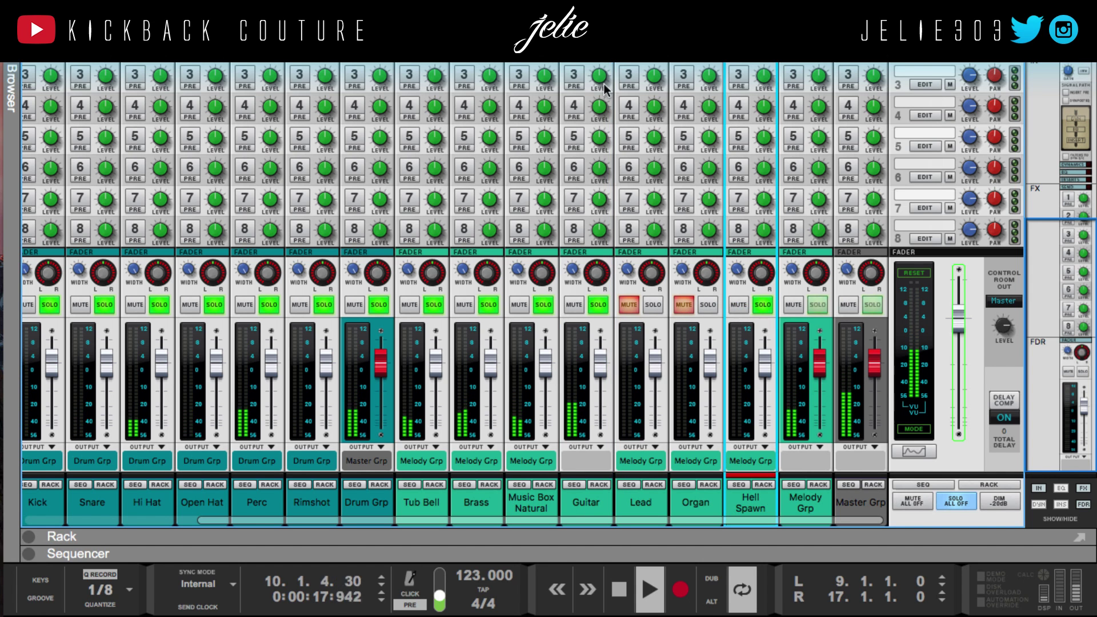
pyautogui.scroll(5, 572, 84)
pyautogui.click(573, 84)
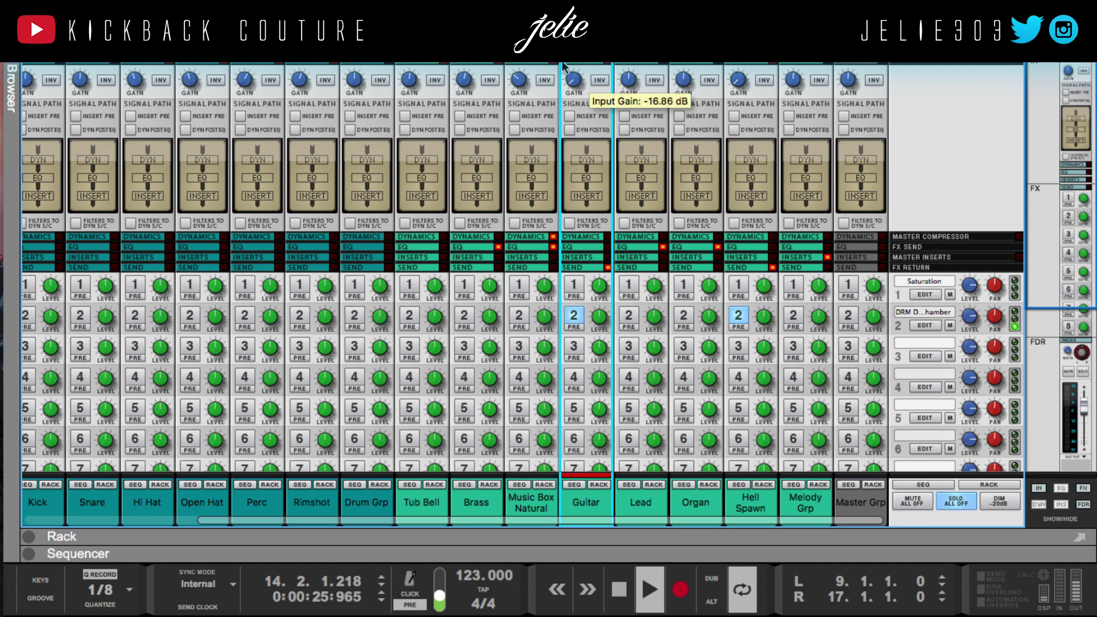
pyautogui.moveTo(562, 62); pyautogui.dragTo(577, 80)
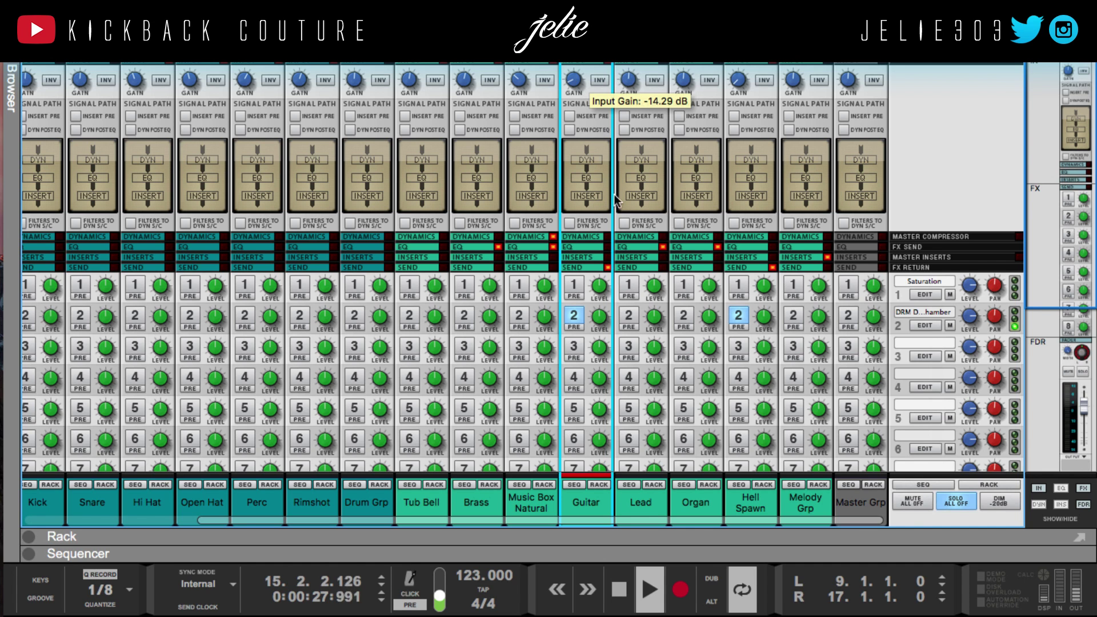
# Turn off Hell Spawn's solo and mute it again, try Organ in solo, and stop playback.
pyautogui.scroll(-5, 604, 323)
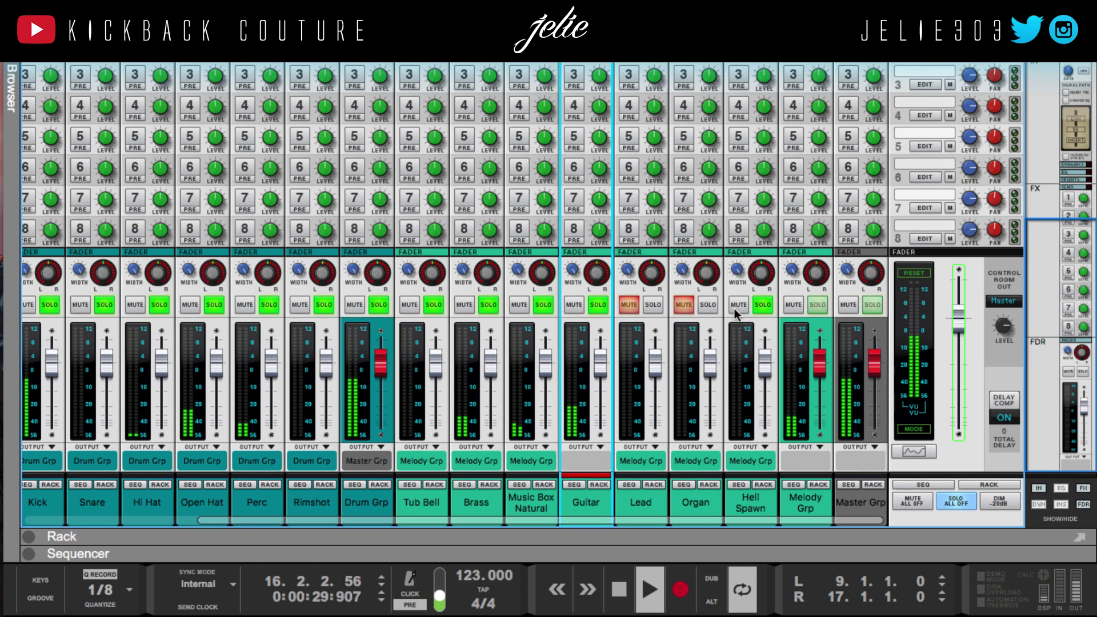
pyautogui.click(763, 304)
pyautogui.click(738, 305)
pyautogui.click(708, 305)
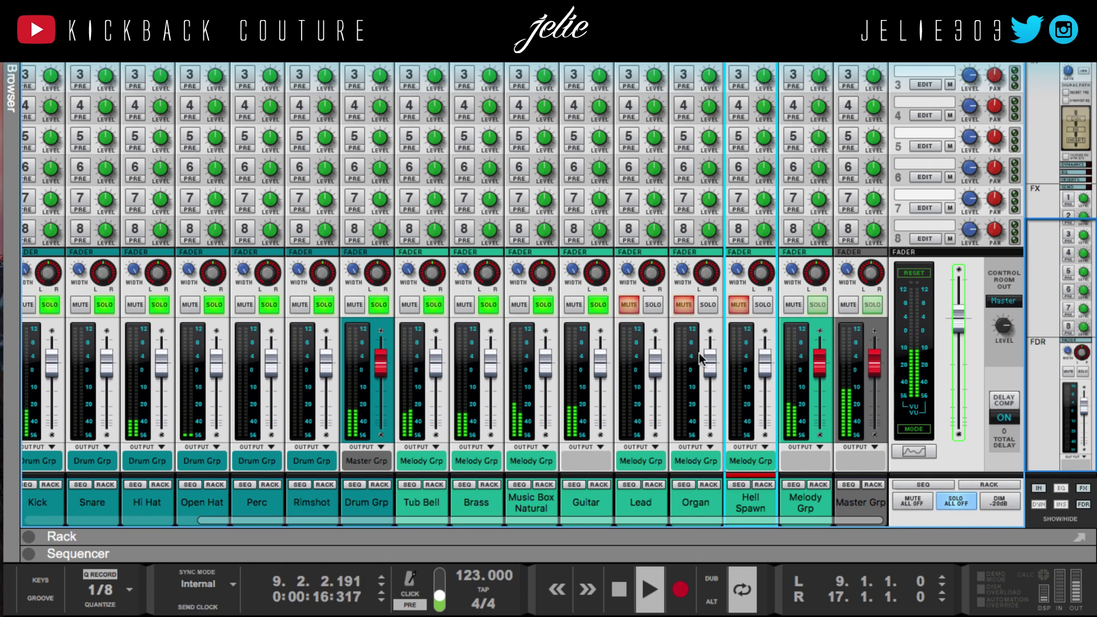
pyautogui.press('space')
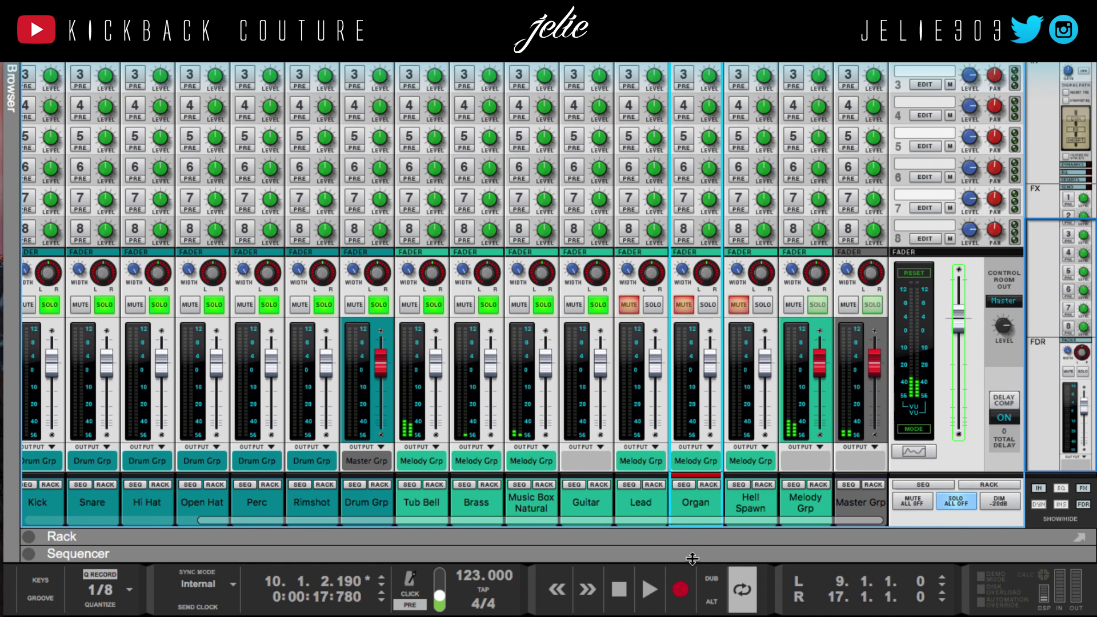
# Set the sequencer loop to the Hell Spawn Guitar clip in the first verse, bars 21 to 25.
pyautogui.doubleClick(689, 554)
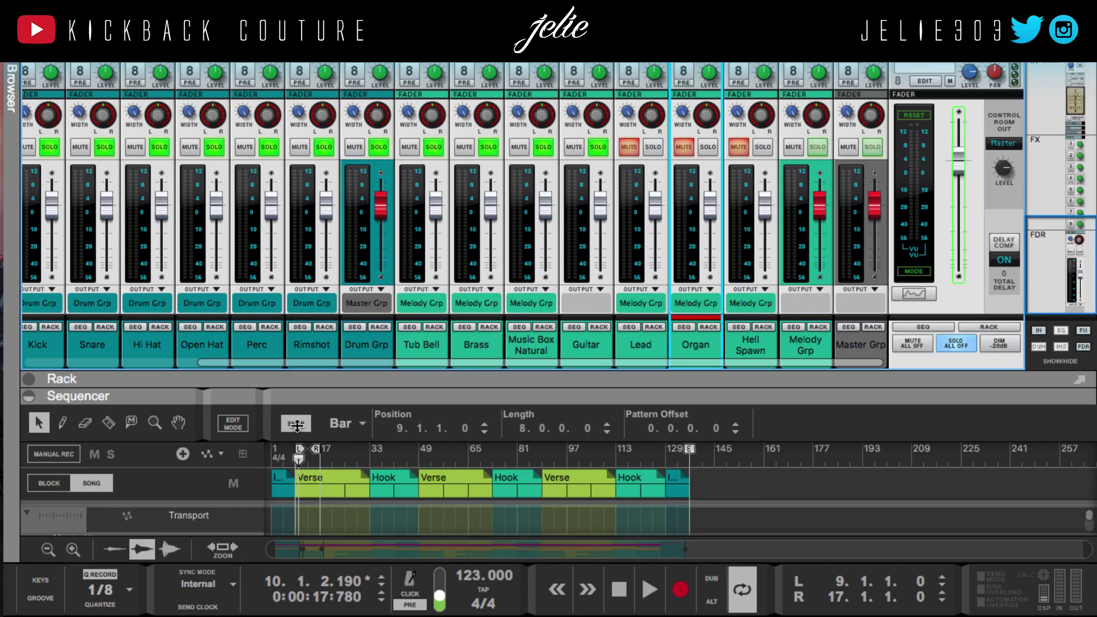
pyautogui.scroll(-5, 296, 424)
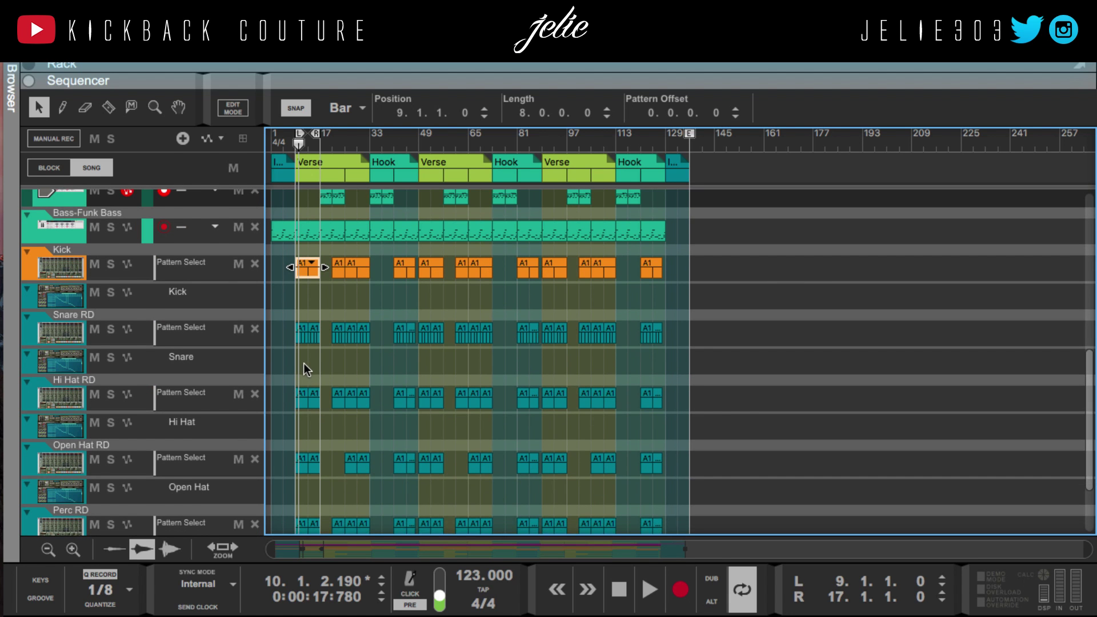
pyautogui.scroll(3, 303, 362)
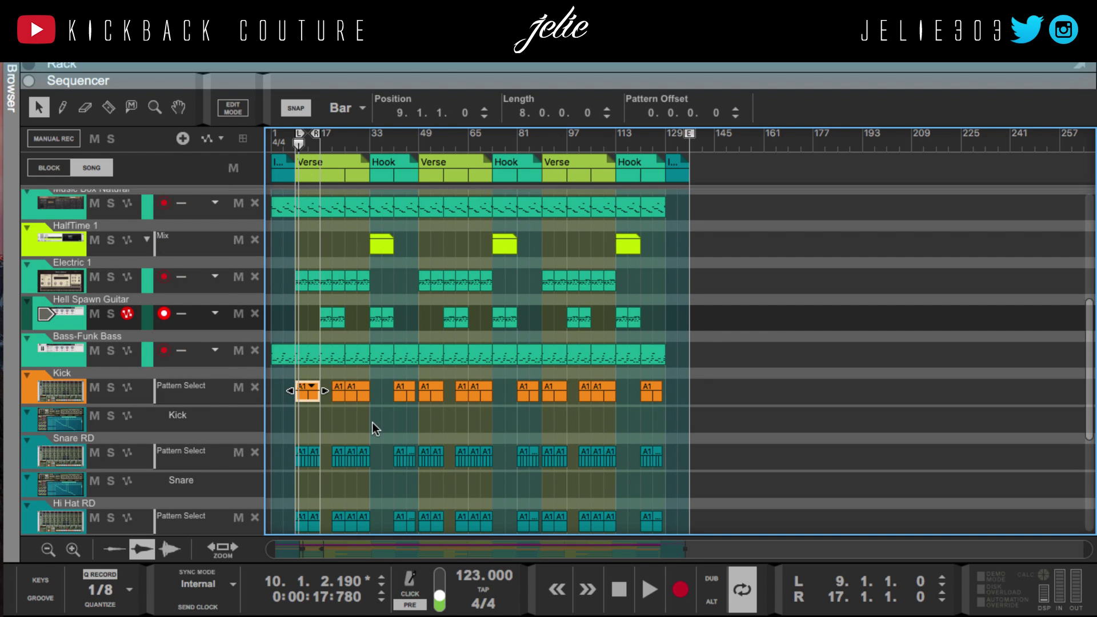
pyautogui.rightClick(335, 318)
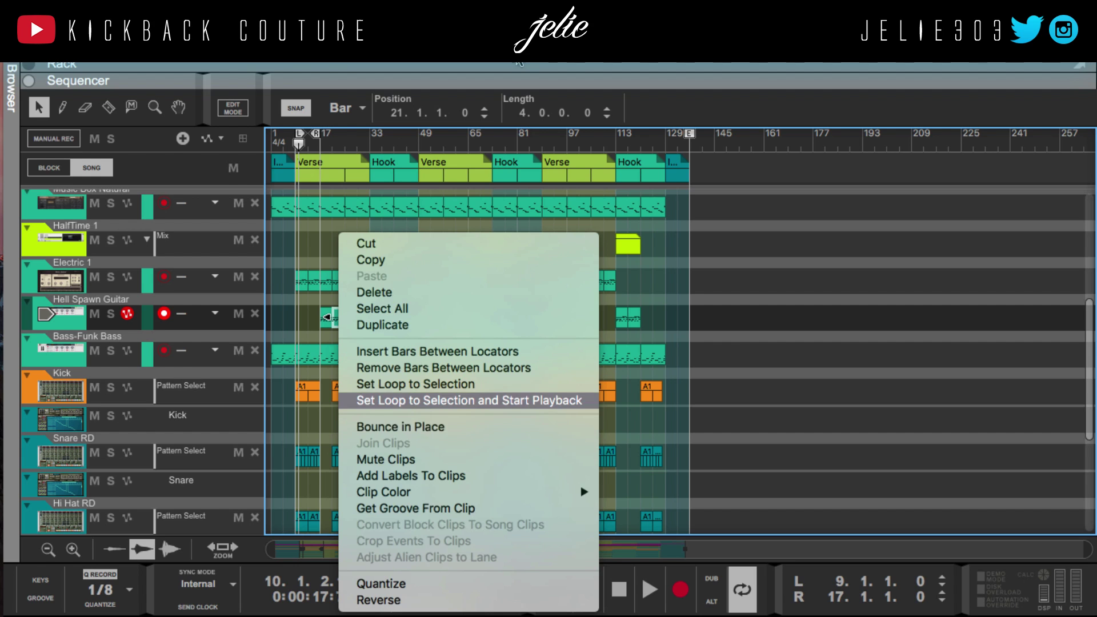
pyautogui.press('Return')
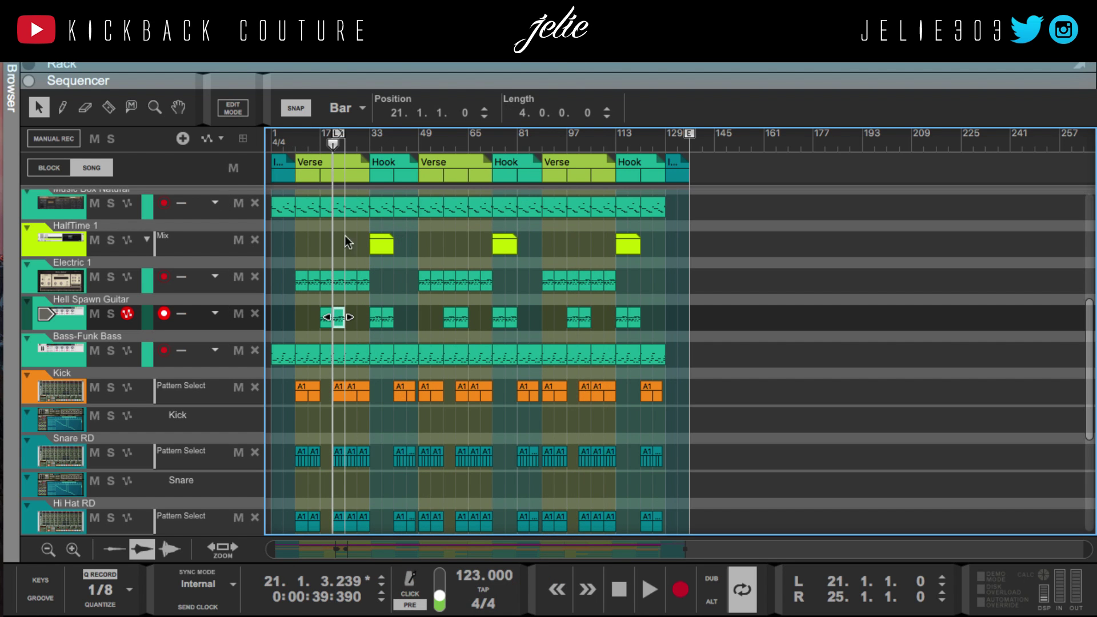
# Extend the loop backwards by moving its left locator to bar 17.
pyautogui.rightClick(336, 318)
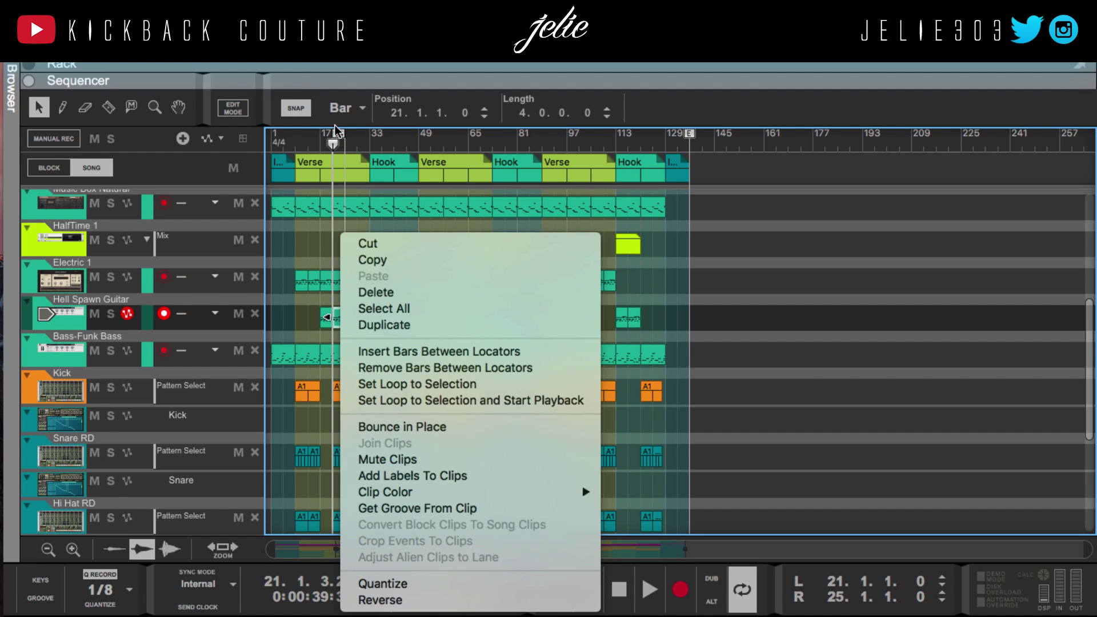
pyautogui.click(334, 141)
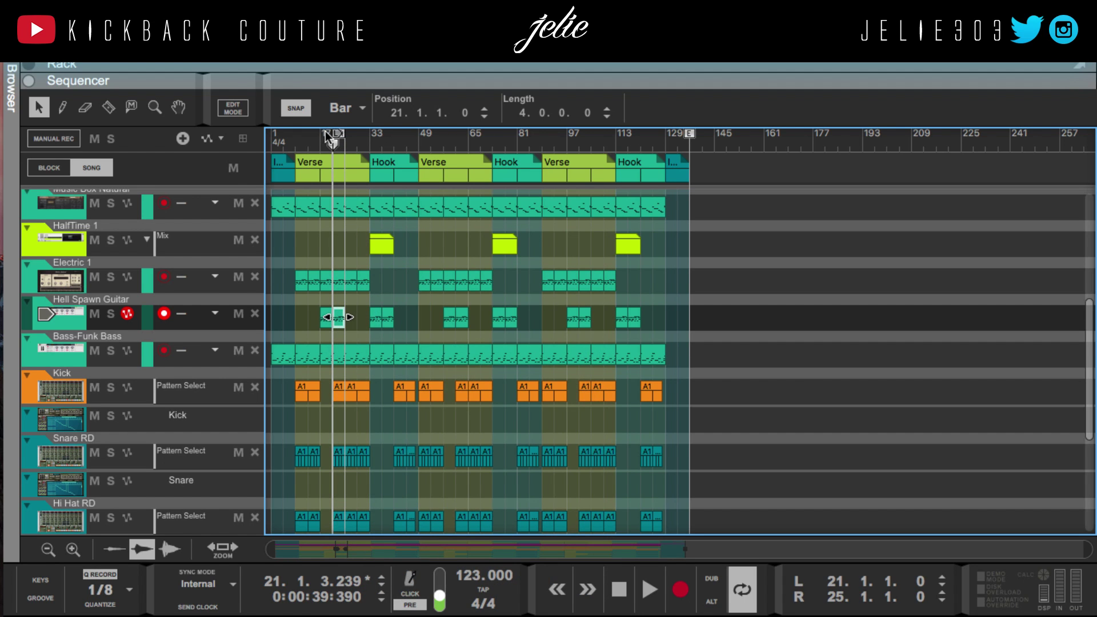
pyautogui.moveTo(327, 138); pyautogui.dragTo(319, 164)
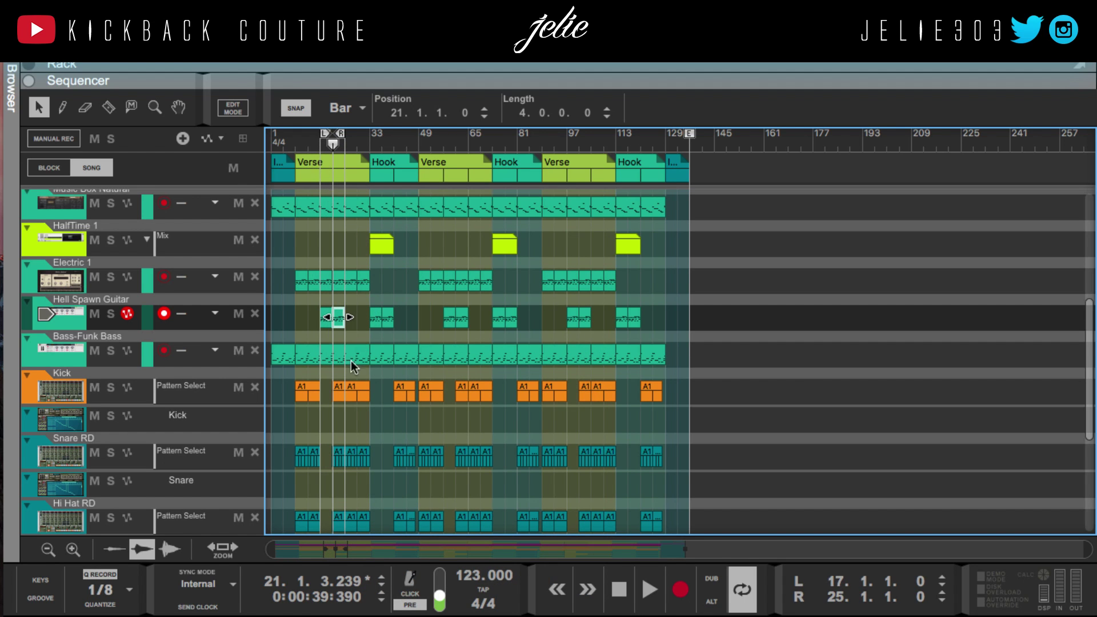
# Play the loop from its start at bar 17, and unmute and solo the Hell Spawn channel.
pyautogui.press('KP_1')
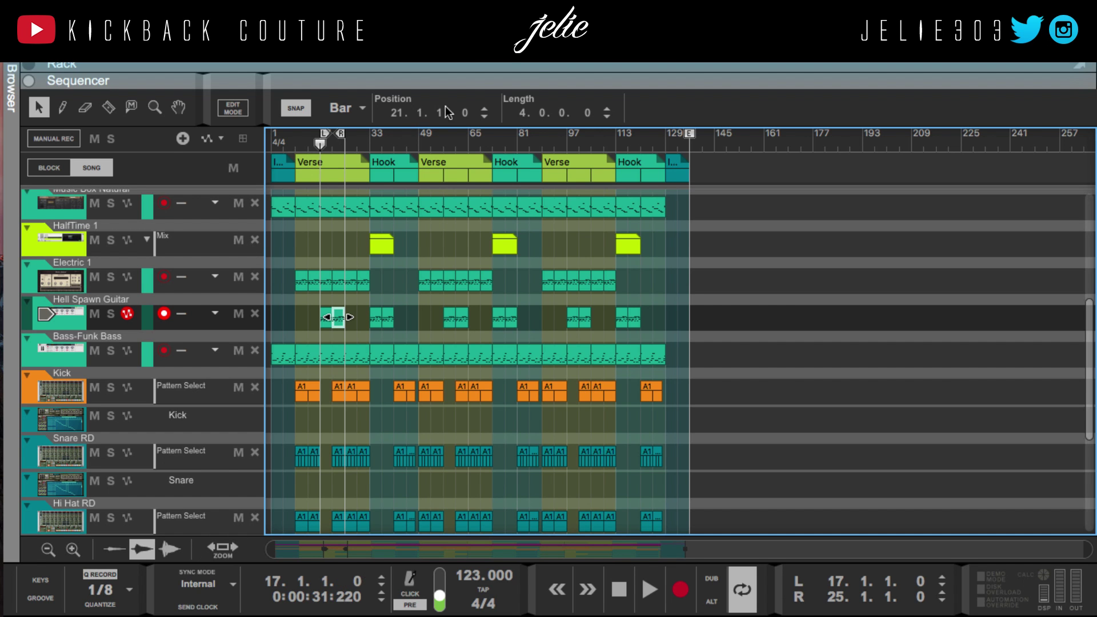
pyautogui.press('space')
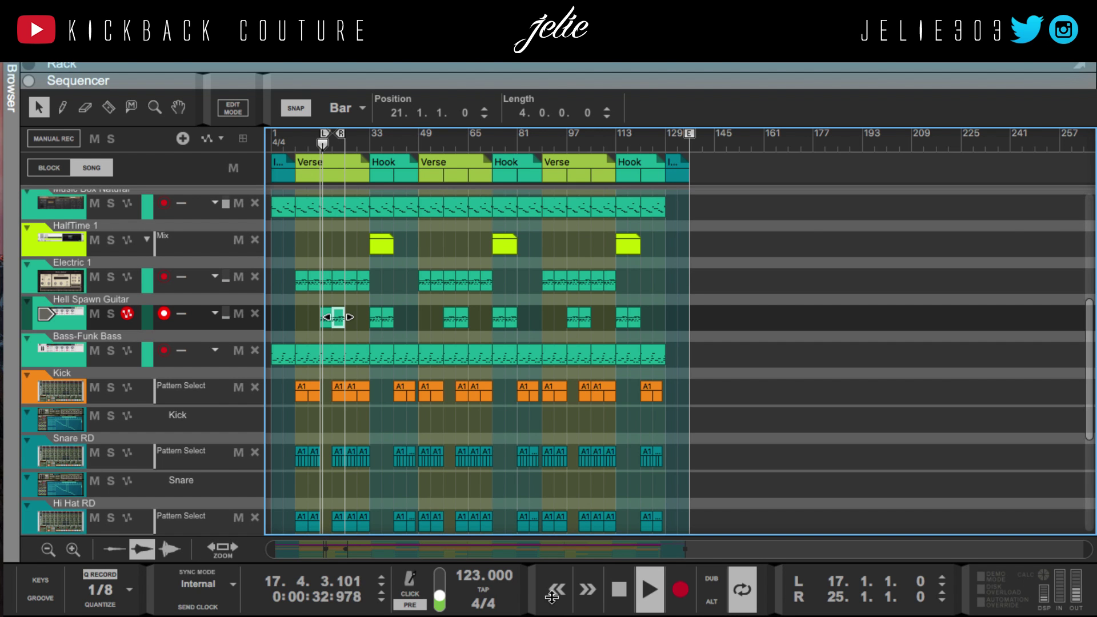
pyautogui.press('F5')
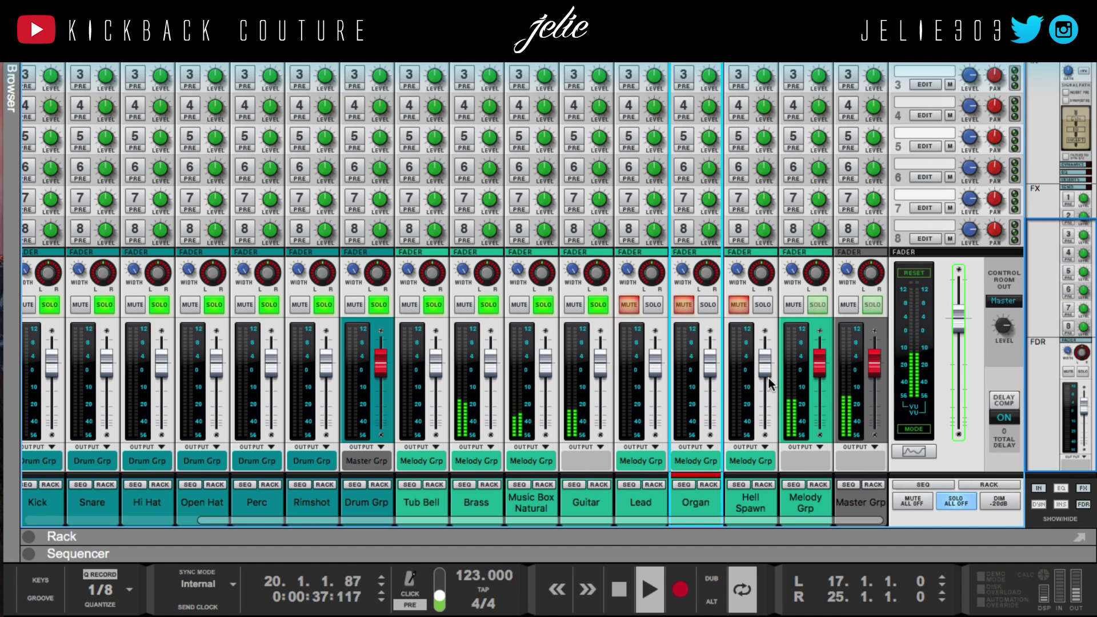
pyautogui.click(759, 502)
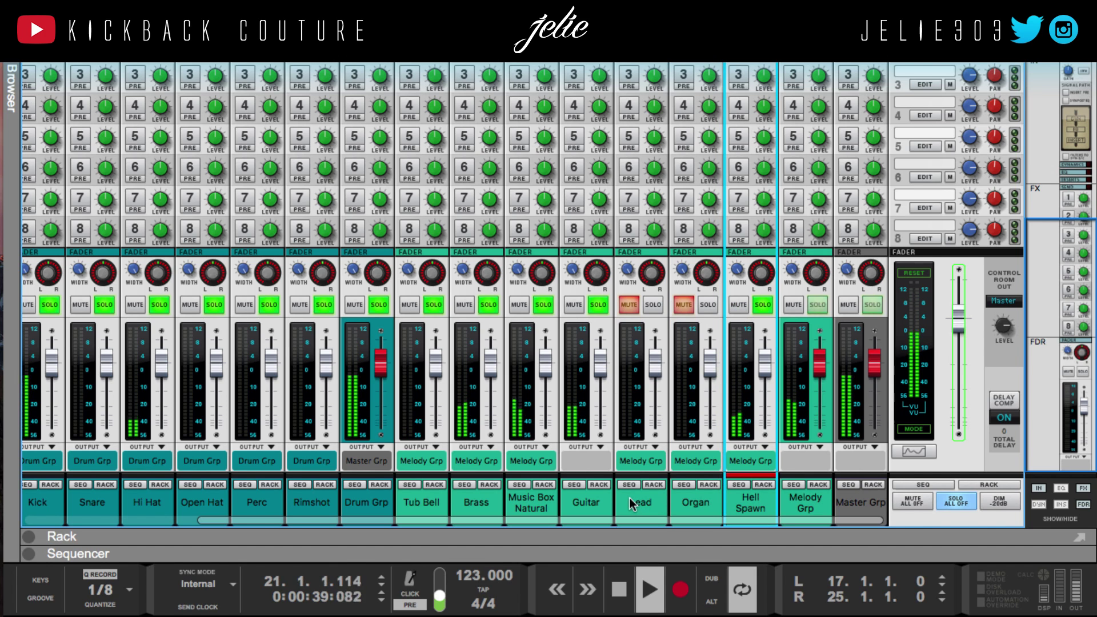
# Move the Hell Spawn channel directly after Guitar and rename it Guitar Hi.
pyautogui.moveTo(742, 506); pyautogui.dragTo(639, 514)
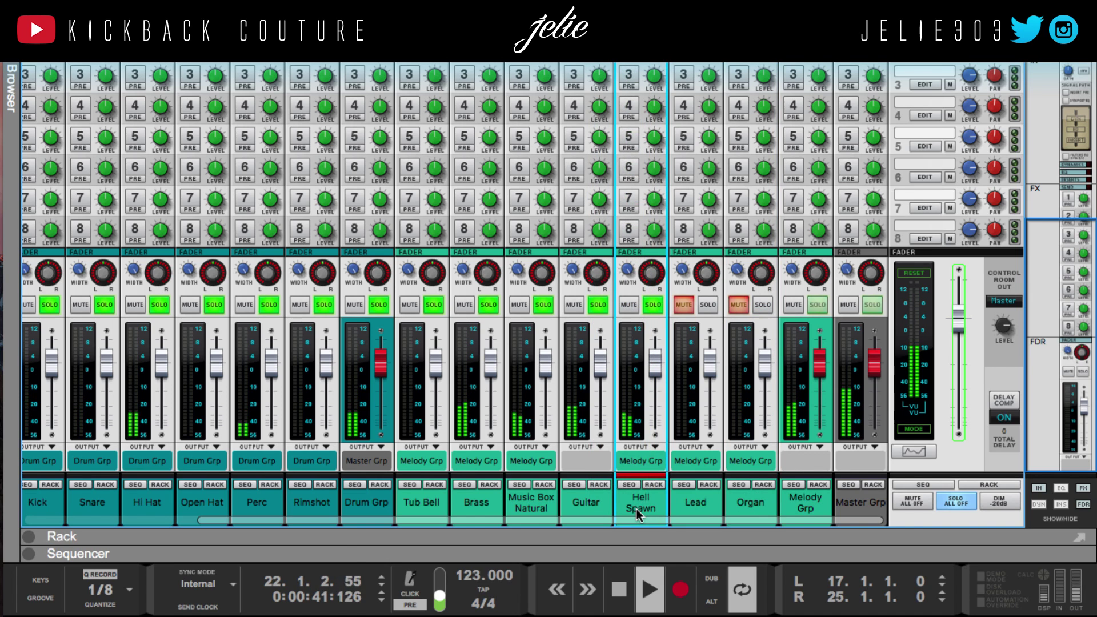
pyautogui.doubleClick(639, 505)
pyautogui.write('Guitar Hi')
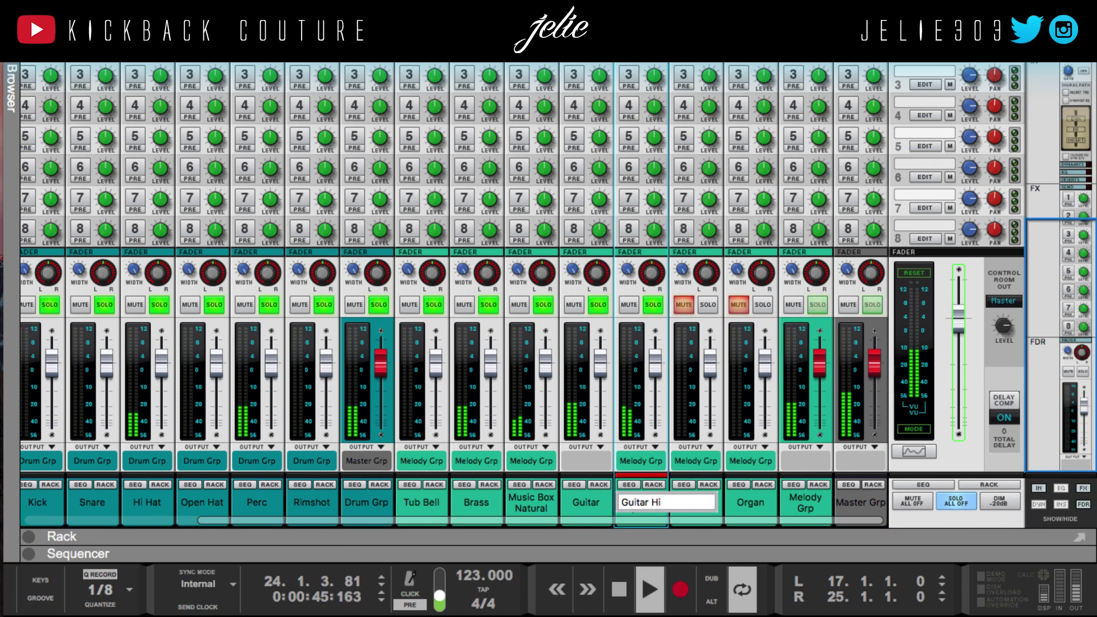
pyautogui.press('Return')
# Set the micromix master level inside Guitar Hi's Hell Spawn Guitar device to 79 in the rack.
pyautogui.scroll(5, 631, 95)
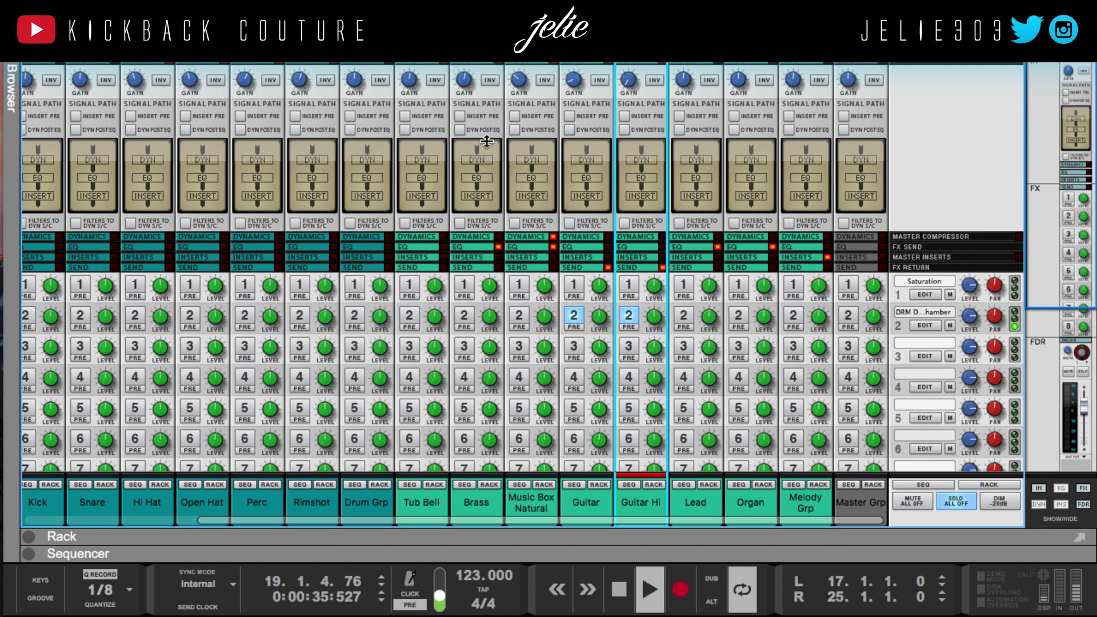
pyautogui.press('F7')
pyautogui.press('F6')
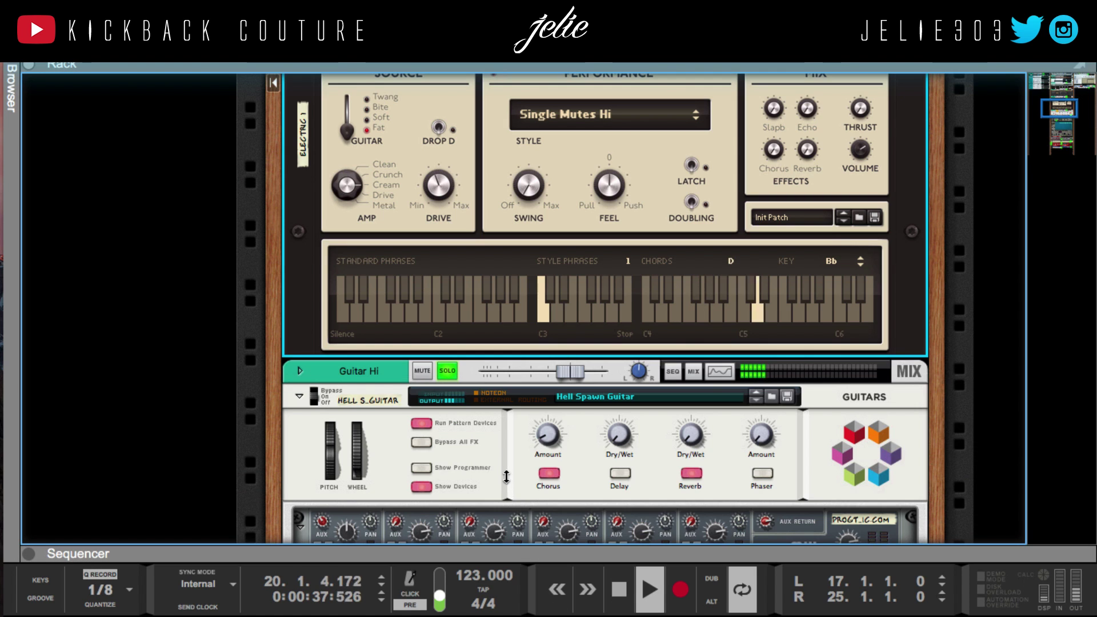
pyautogui.scroll(-5, 769, 373)
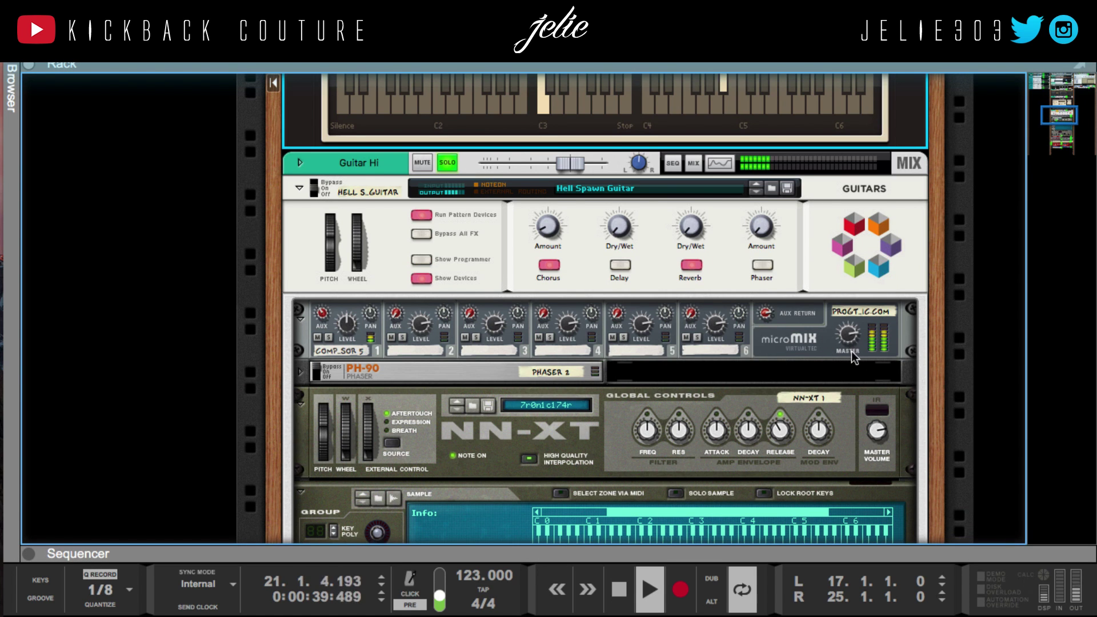
pyautogui.moveTo(849, 334); pyautogui.dragTo(849, 391)
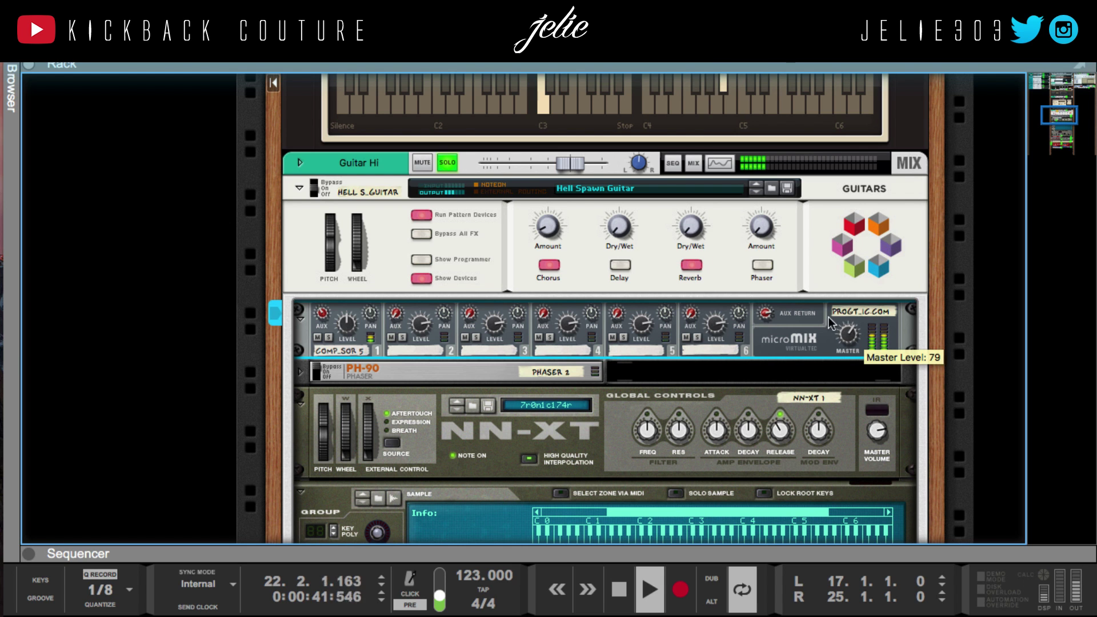
# Set the Guitar Hi channel's input gain to -9.43 dB in the mixer.
pyautogui.press('F5')
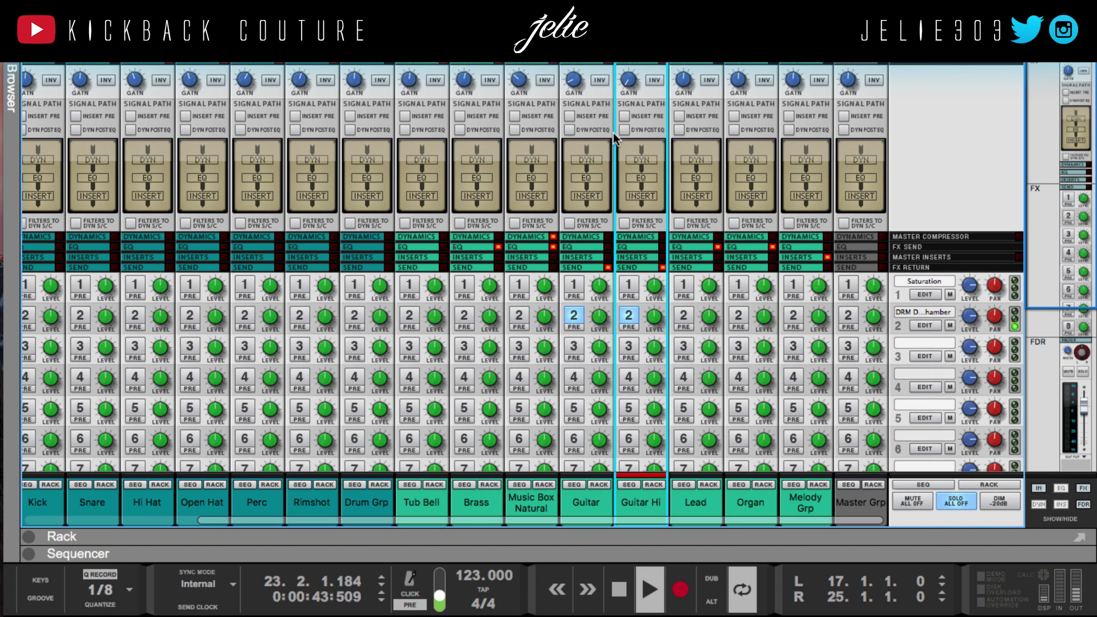
pyautogui.moveTo(629, 80); pyautogui.dragTo(630, 86)
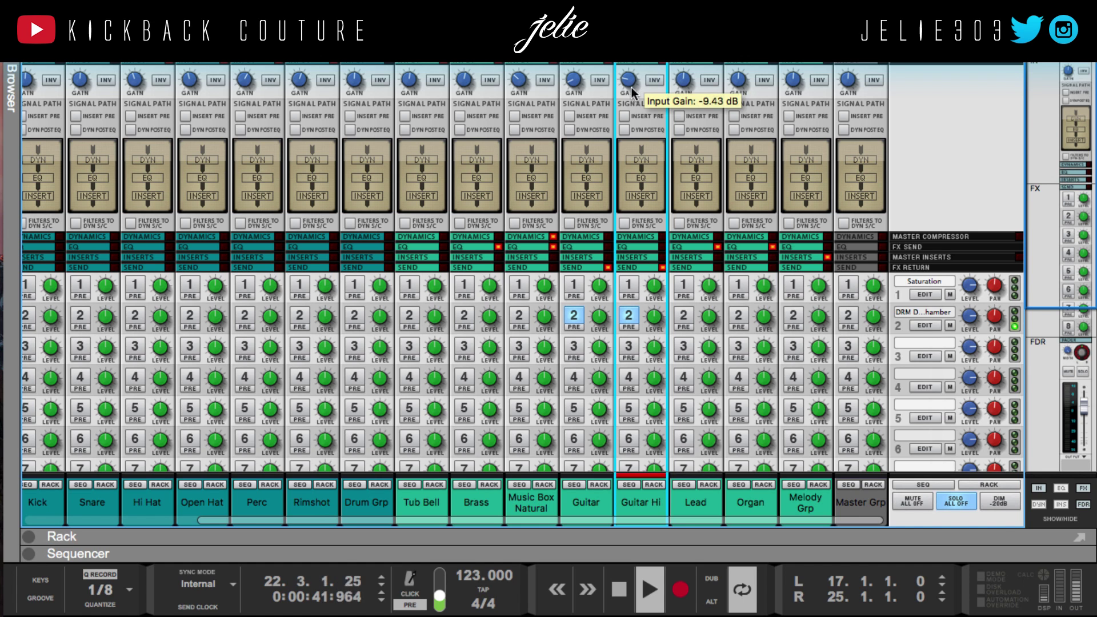
# Unmute and solo Organ, try Lead in solo before muting it again, and stop playback.
pyautogui.scroll(-5, 719, 372)
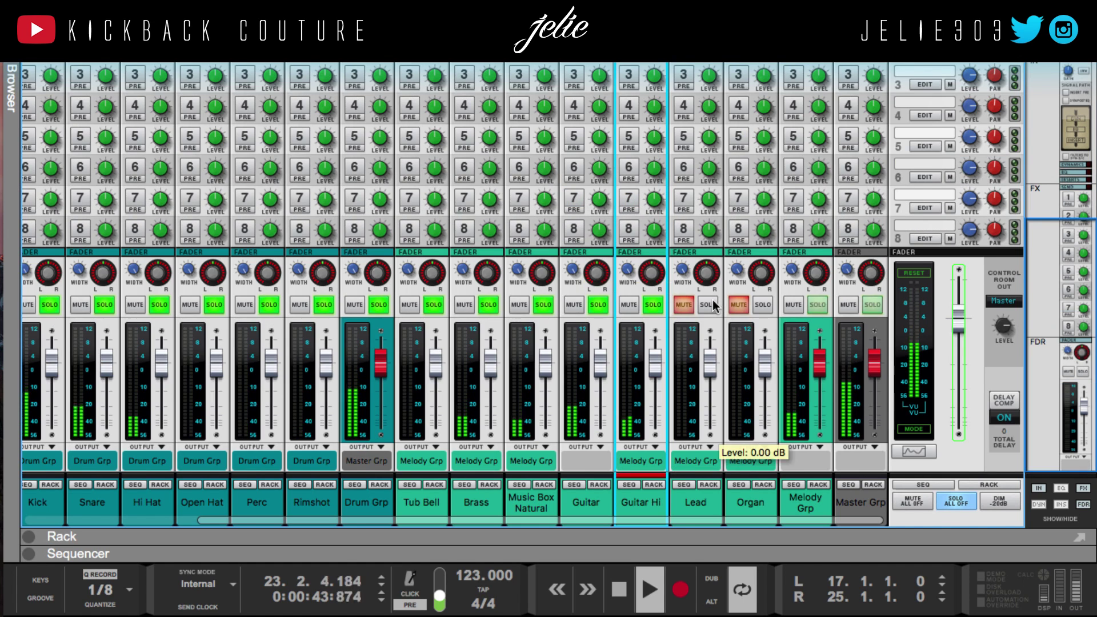
pyautogui.click(758, 307)
pyautogui.click(760, 307)
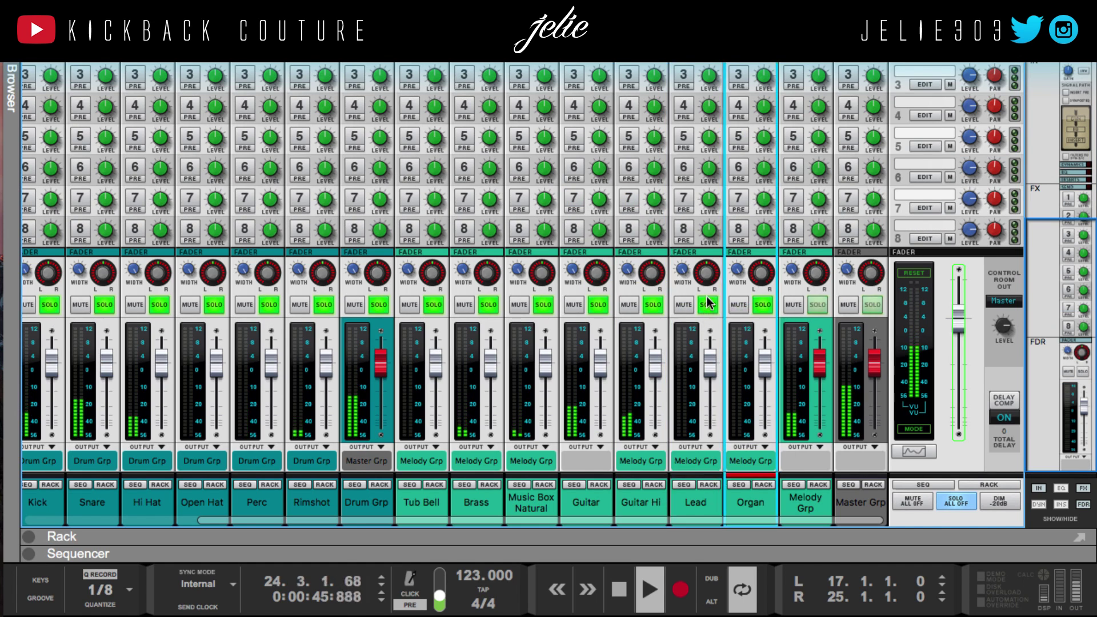
pyautogui.click(714, 517)
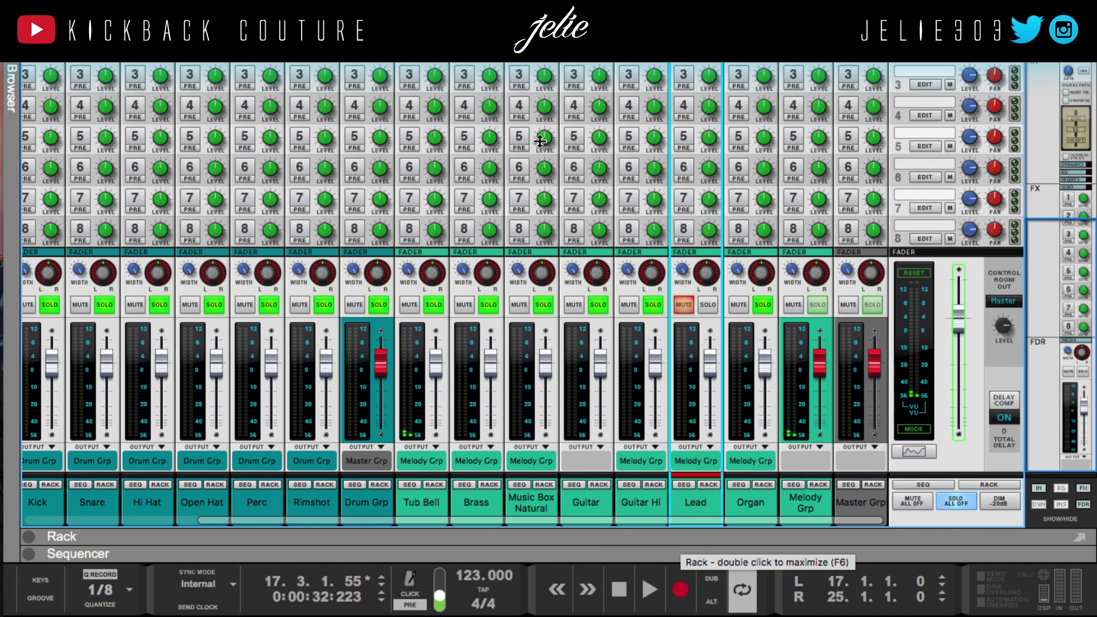
# Set the sequencer loop to the first Lead clip in the first verse, bars 25 to 33.
pyautogui.press('F7')
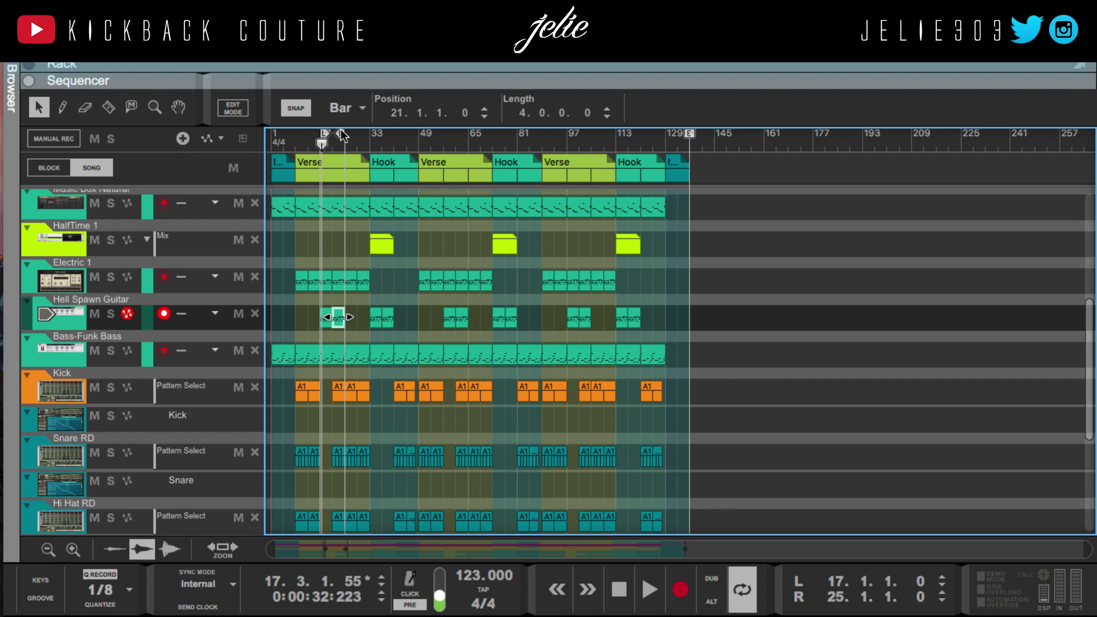
pyautogui.scroll(-5, 366, 311)
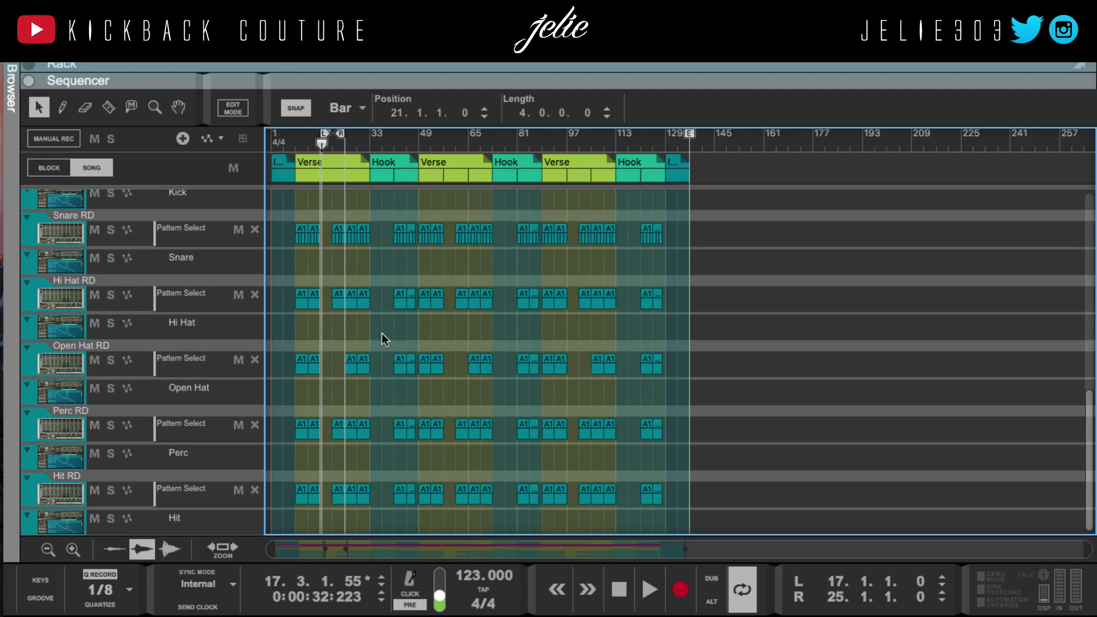
pyautogui.scroll(10, 382, 320)
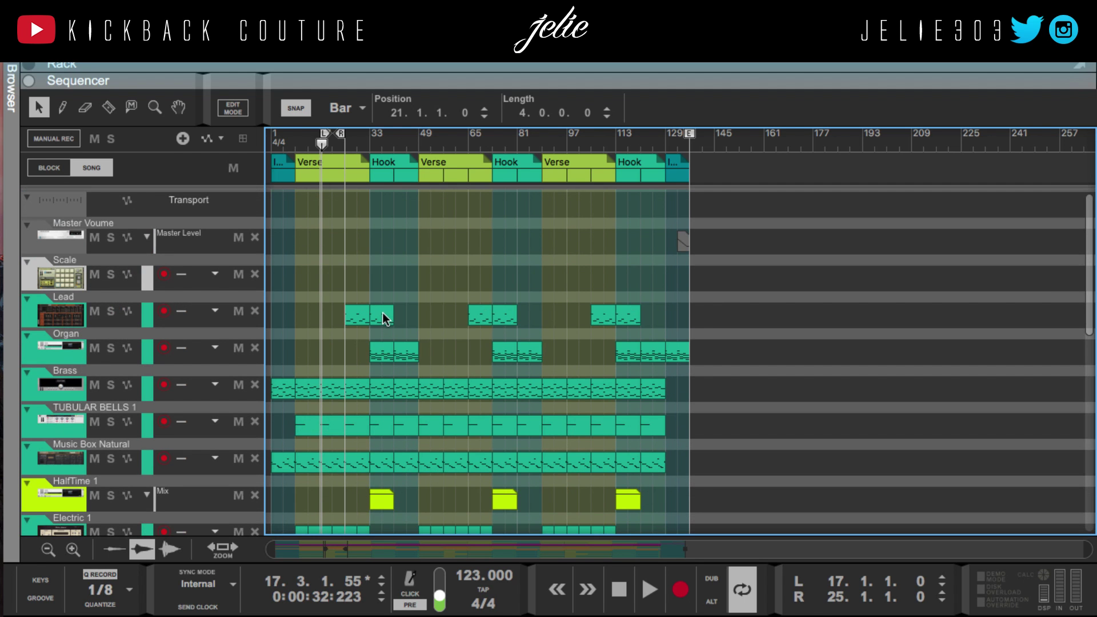
pyautogui.rightClick(349, 314)
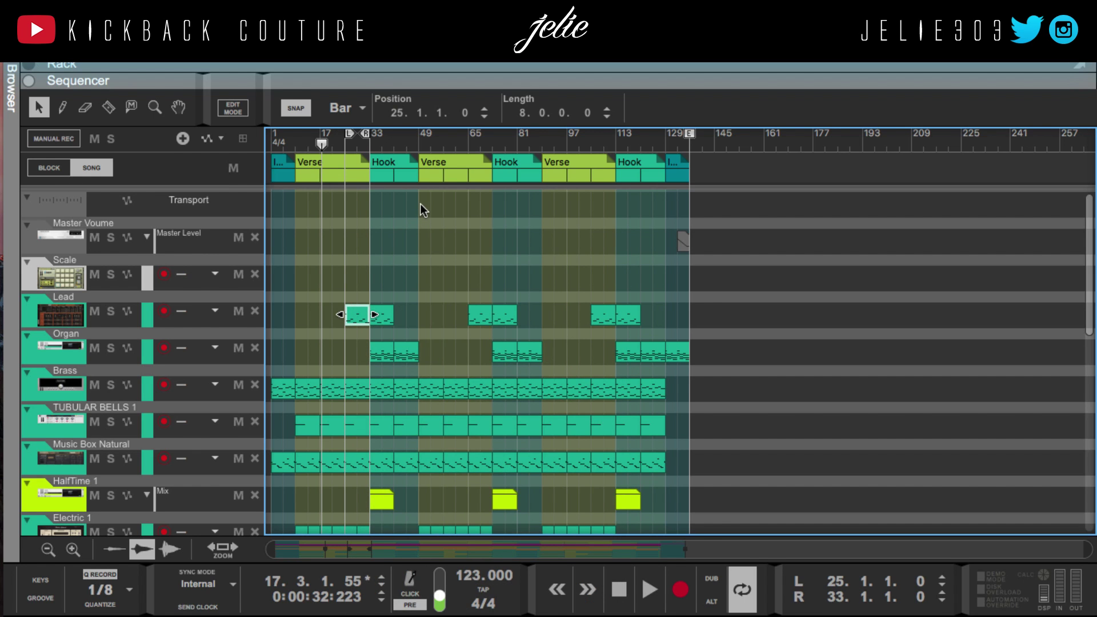
# Start loop playback and switch the Lead channel from muted to soloed in the mixer.
pyautogui.press('space')
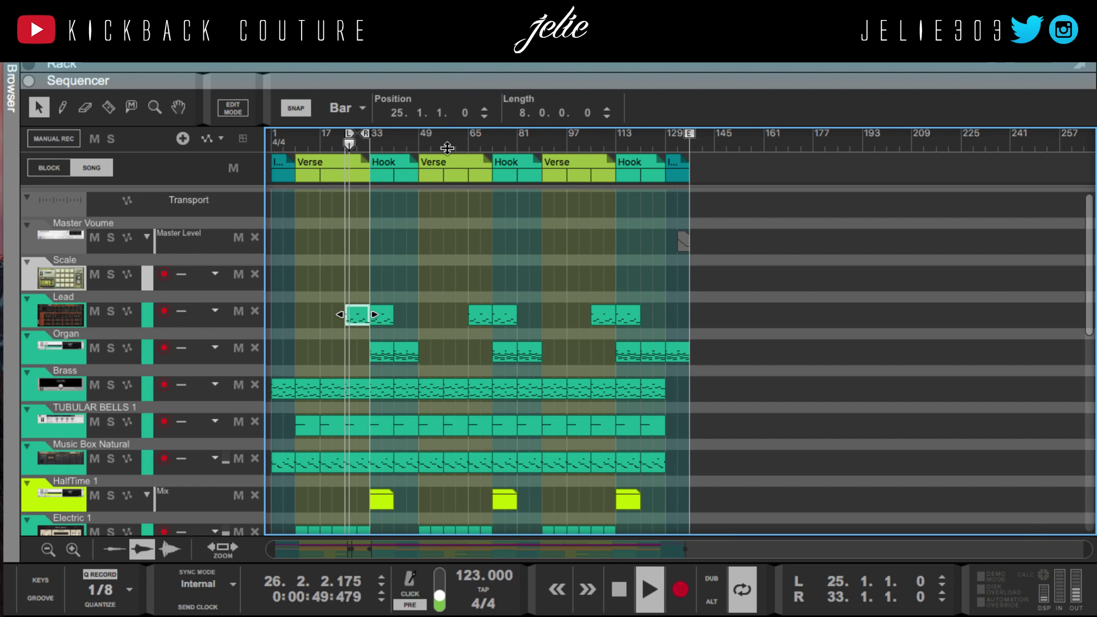
pyautogui.press('F5')
pyautogui.click(684, 305)
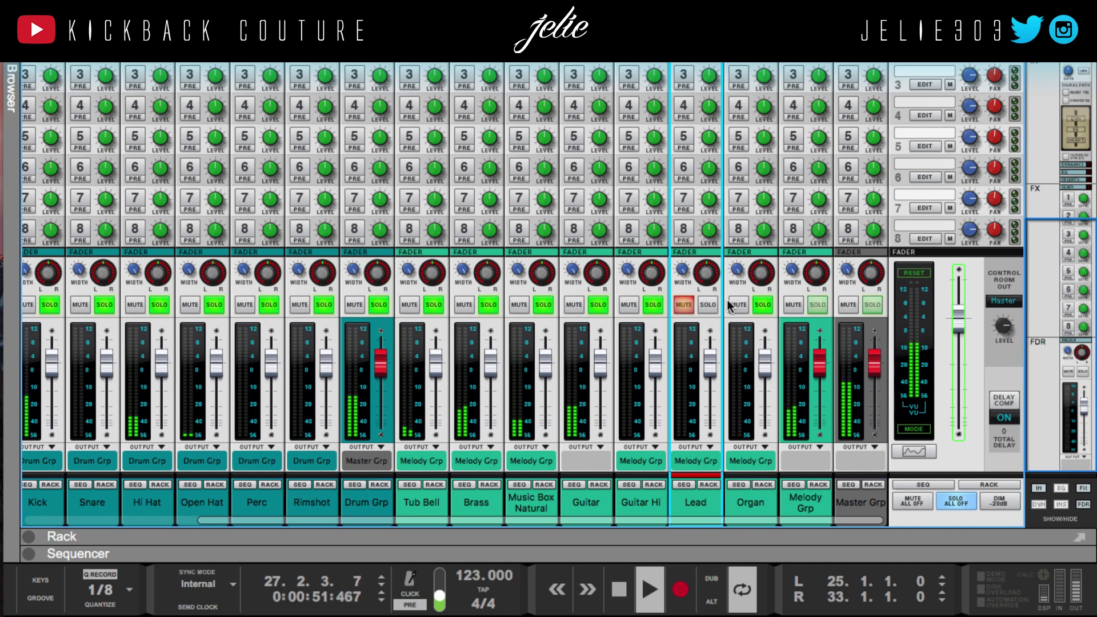
pyautogui.click(708, 304)
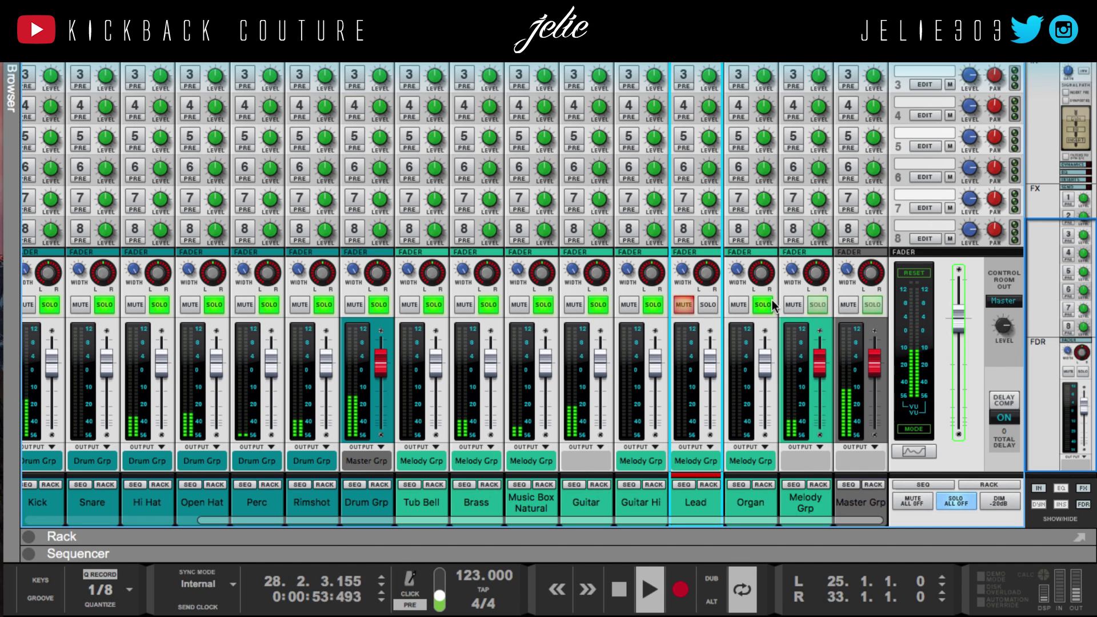
# Balance the Lead channel's input gain during playback, setting it to 2.57 dB.
pyautogui.scroll(5, 683, 83)
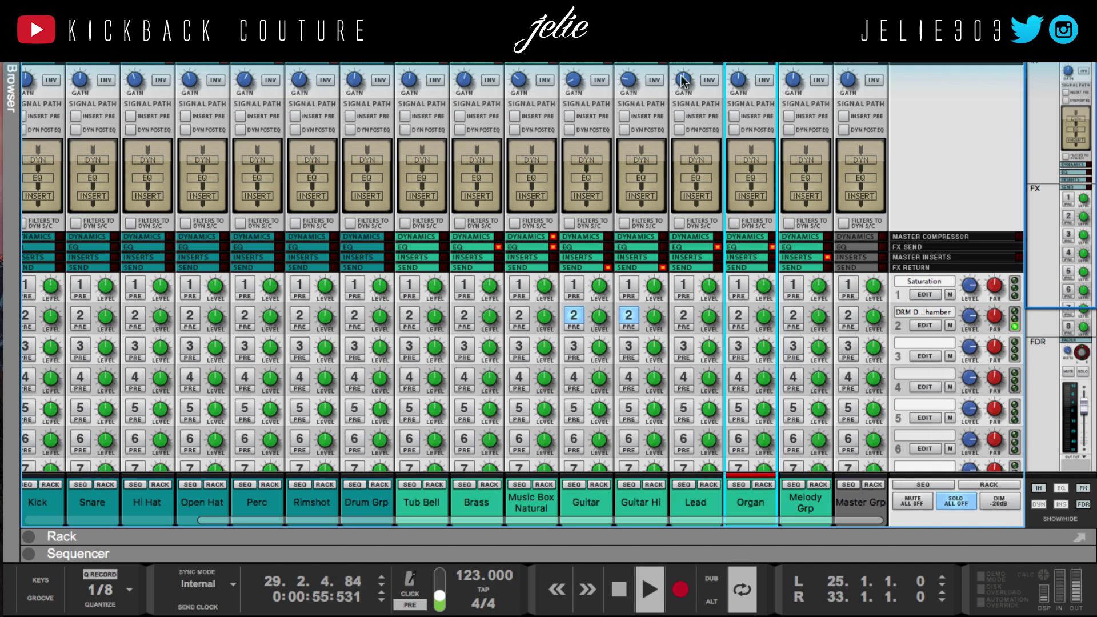
pyautogui.moveTo(682, 79); pyautogui.dragTo(671, 68)
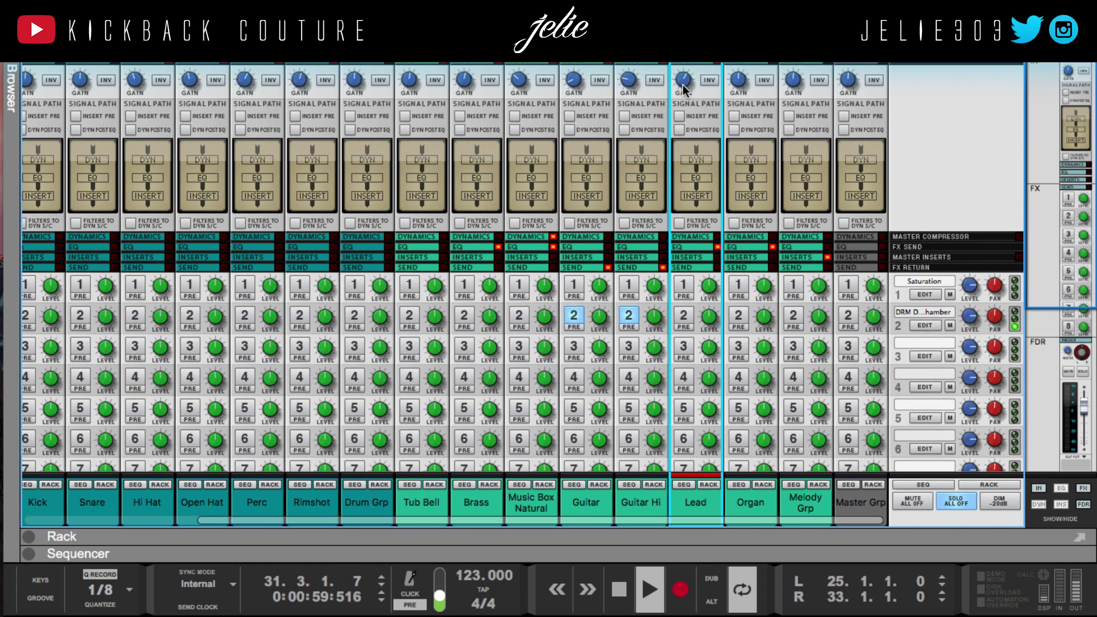
pyautogui.moveTo(683, 82); pyautogui.dragTo(682, 84)
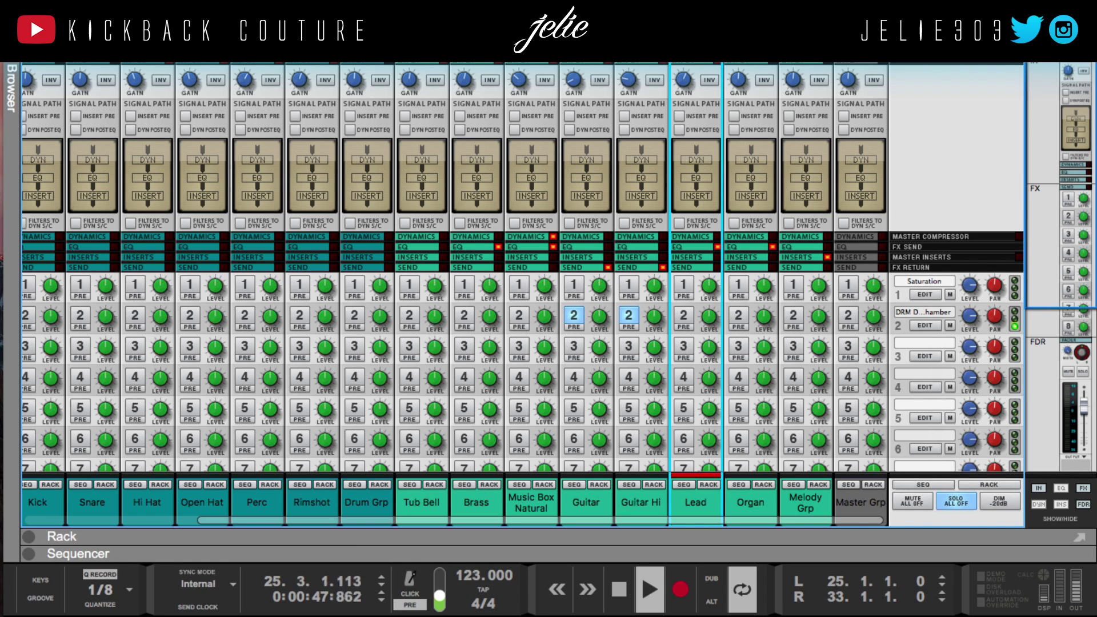
pyautogui.moveTo(683, 81); pyautogui.dragTo(672, 80)
pyautogui.scroll(-3, 673, 85)
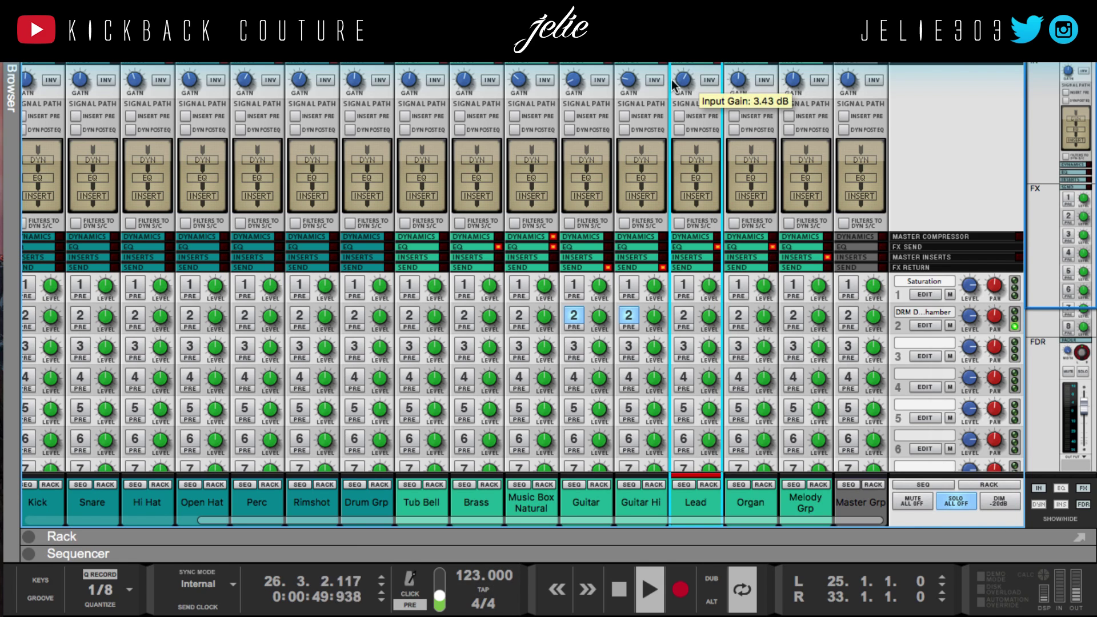
pyautogui.scroll(-2, 671, 102)
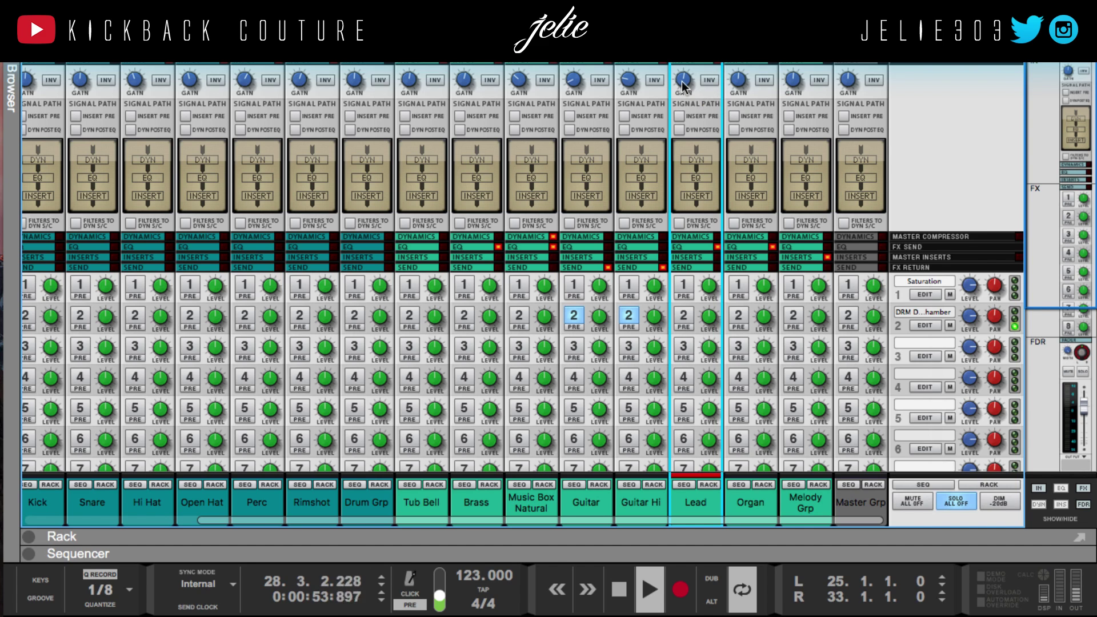
pyautogui.moveTo(684, 92)
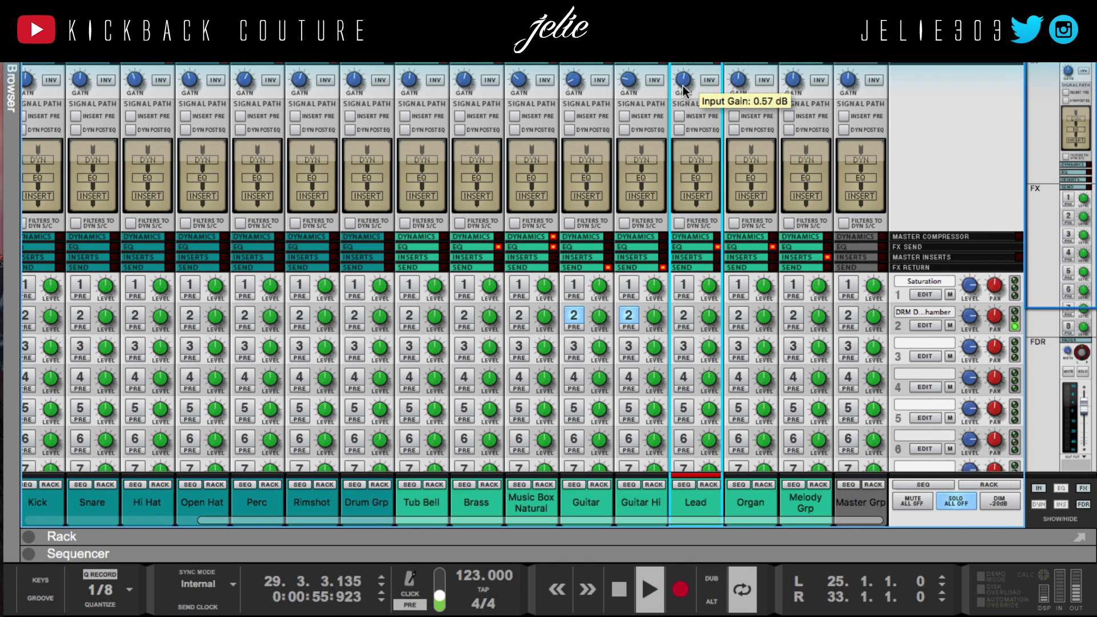
pyautogui.moveTo(678, 82); pyautogui.dragTo(677, 73)
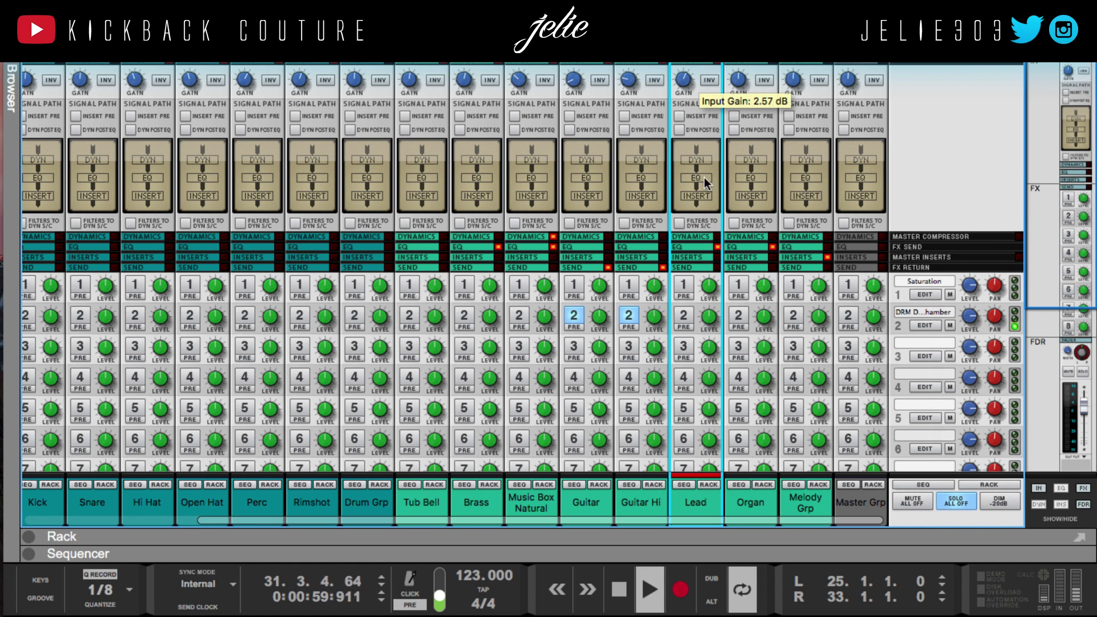
# Unmute and solo the Organ channel alongside Lead.
pyautogui.scroll(-10, 742, 282)
pyautogui.click(754, 298)
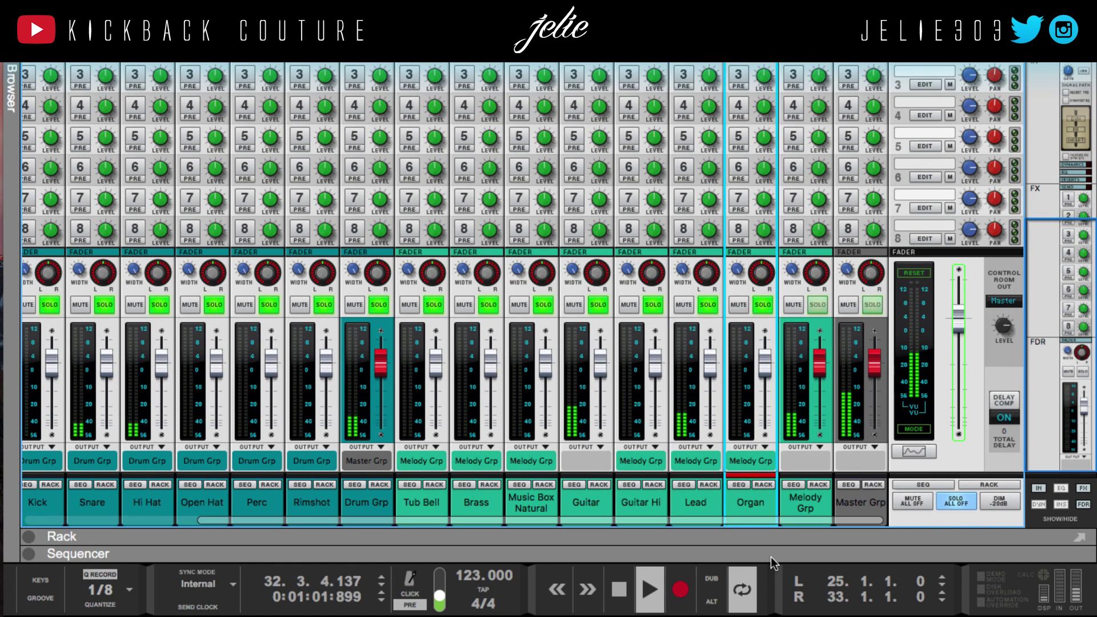
# Set the sequencer loop to the first Organ clip in the first hook, bars 33 to 41, and start playback.
pyautogui.click(771, 558)
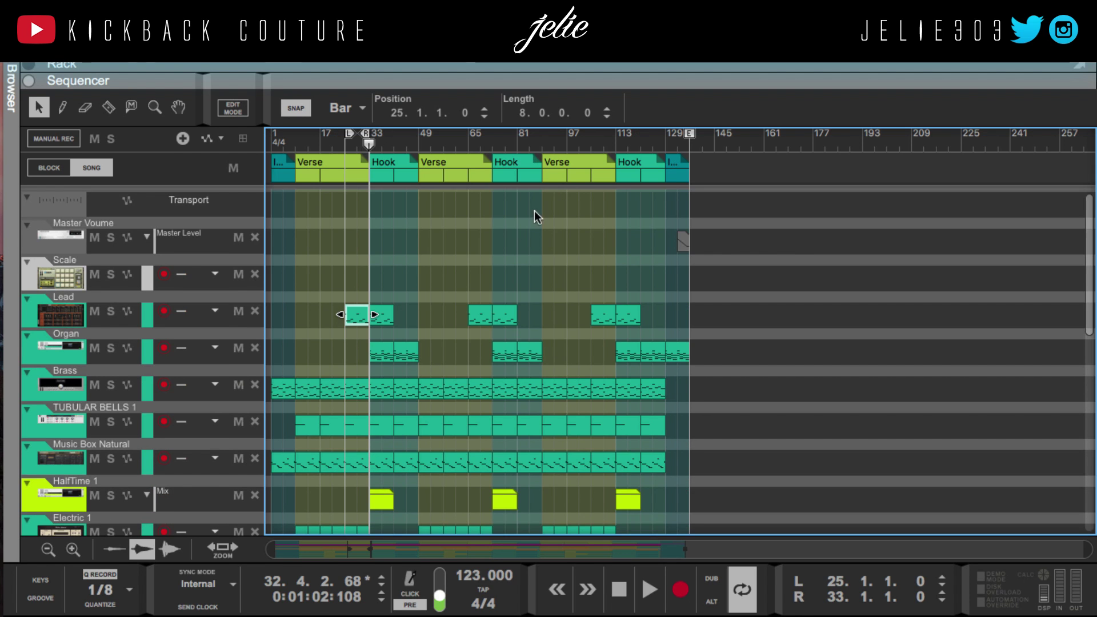
pyautogui.scroll(-2, 496, 245)
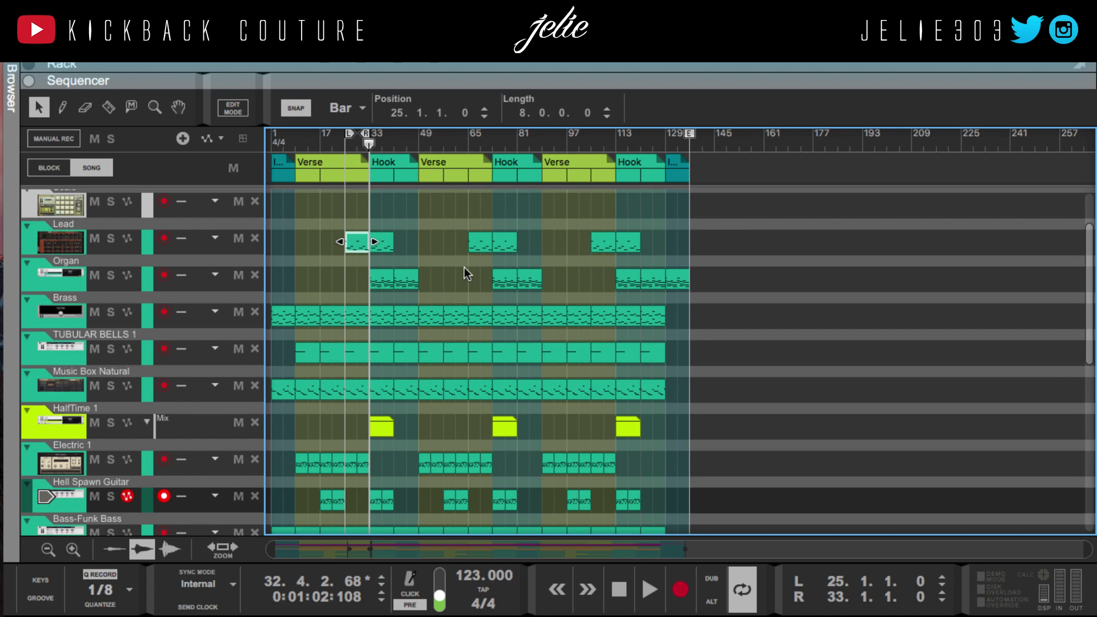
pyautogui.scroll(-4, 464, 266)
pyautogui.scroll(-6, 454, 283)
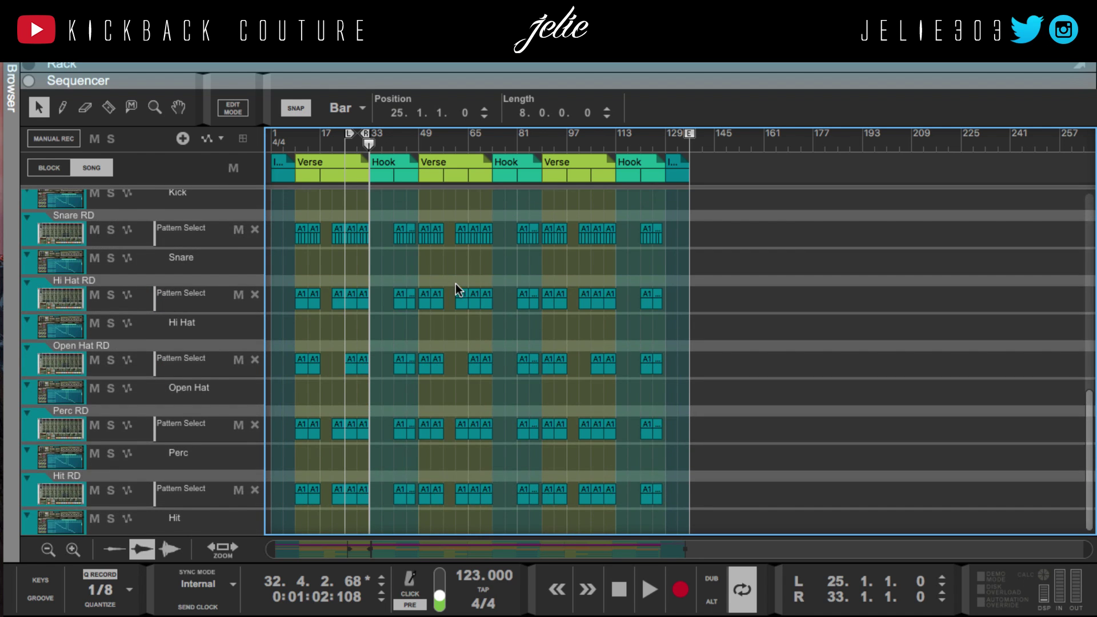
pyautogui.scroll(8, 444, 289)
pyautogui.scroll(1, 389, 241)
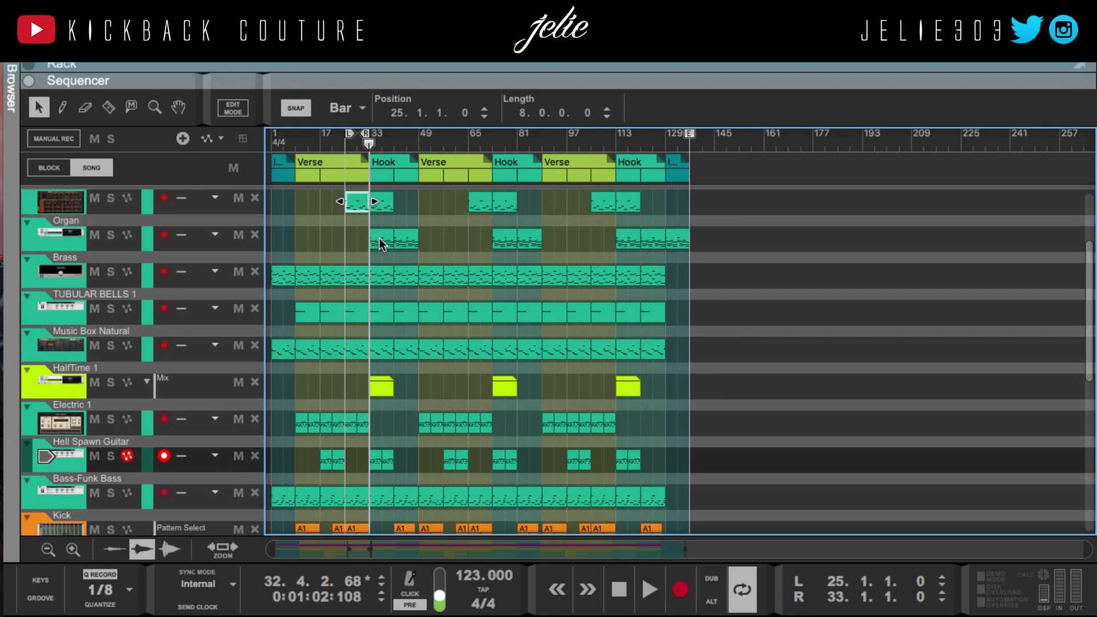
pyautogui.rightClick(381, 236)
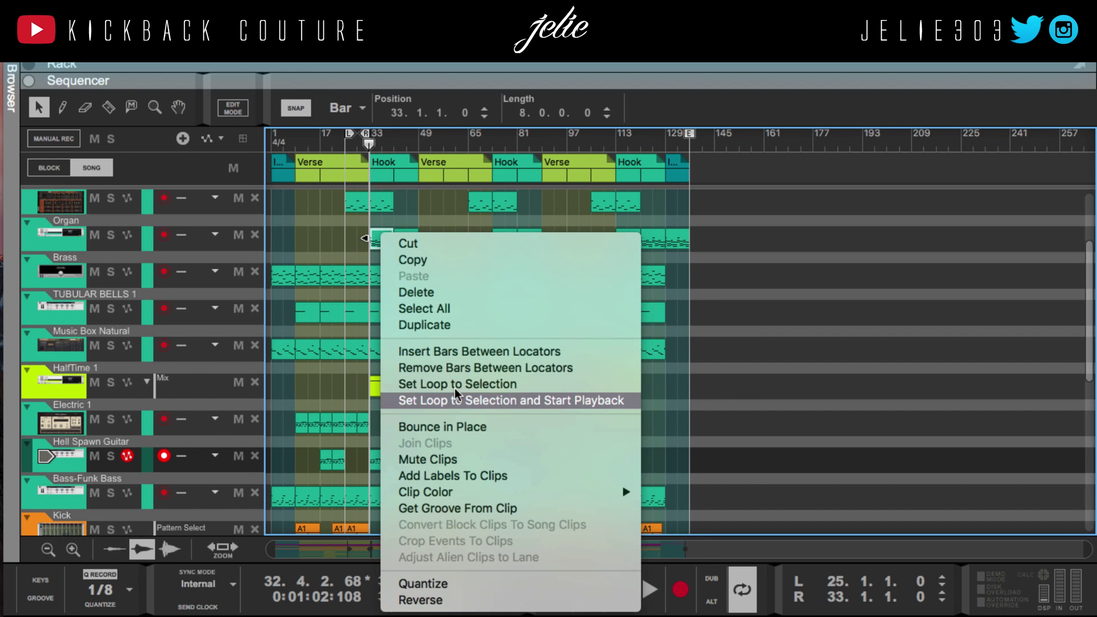
pyautogui.click(454, 388)
pyautogui.press('space')
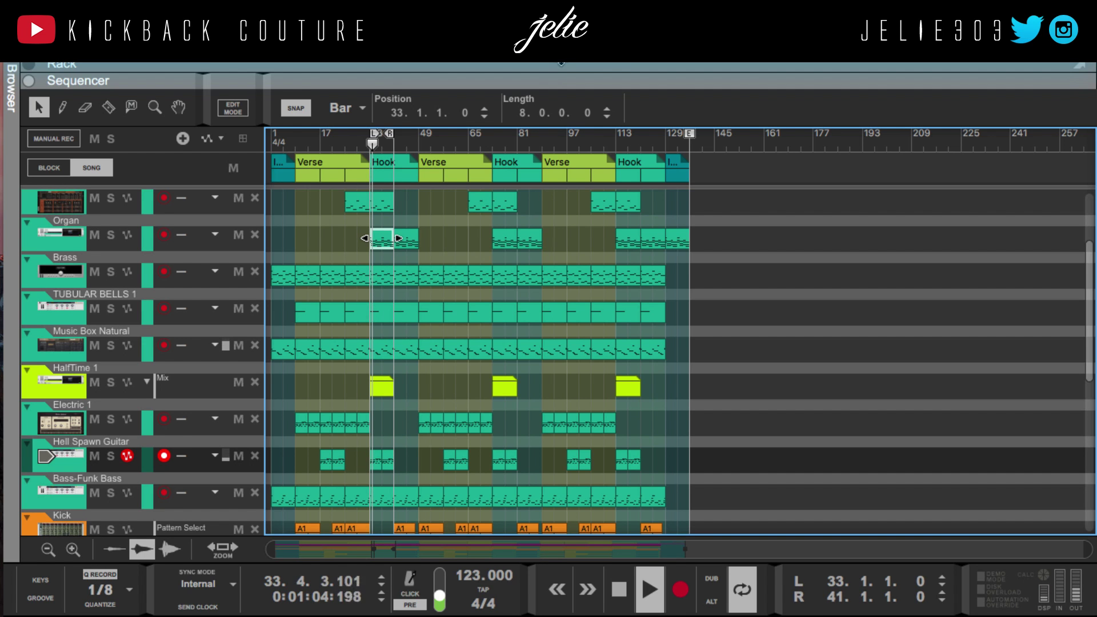
# Switch the Organ channel from muted to soloed in the mixer while the hook loop plays.
pyautogui.moveTo(658, 187); pyautogui.dragTo(660, 186)
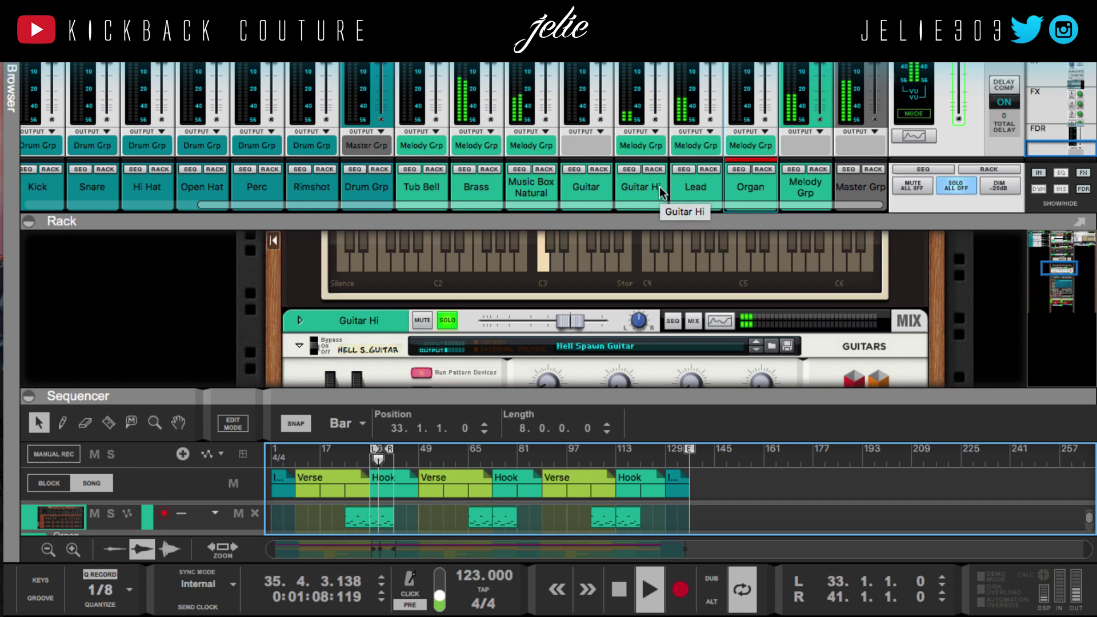
pyautogui.press('F8')
pyautogui.press('F8')
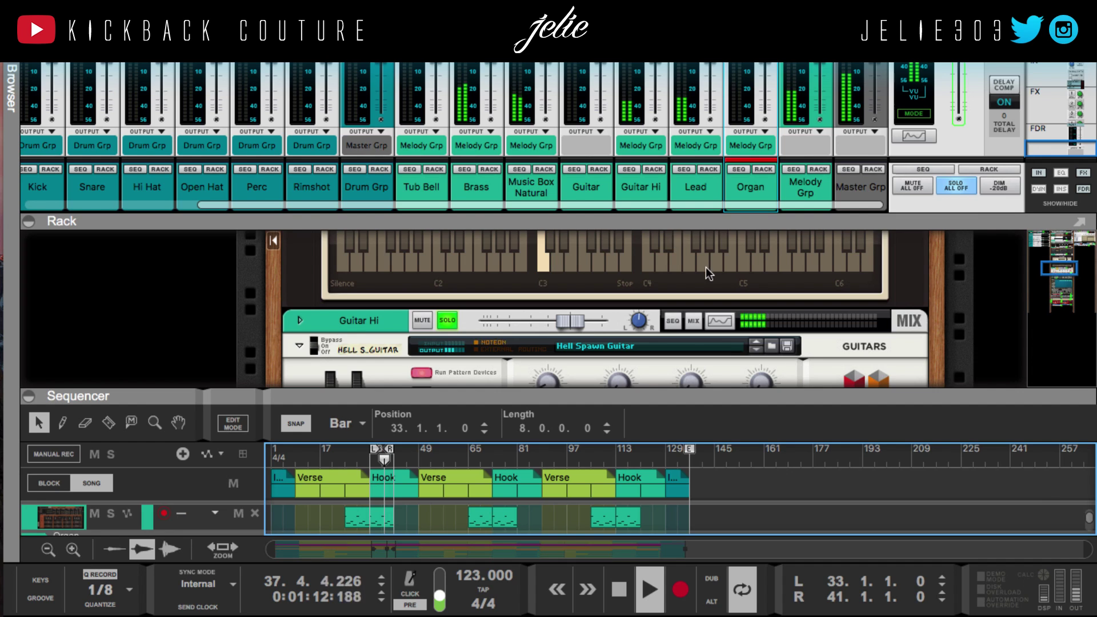
pyautogui.press('F5')
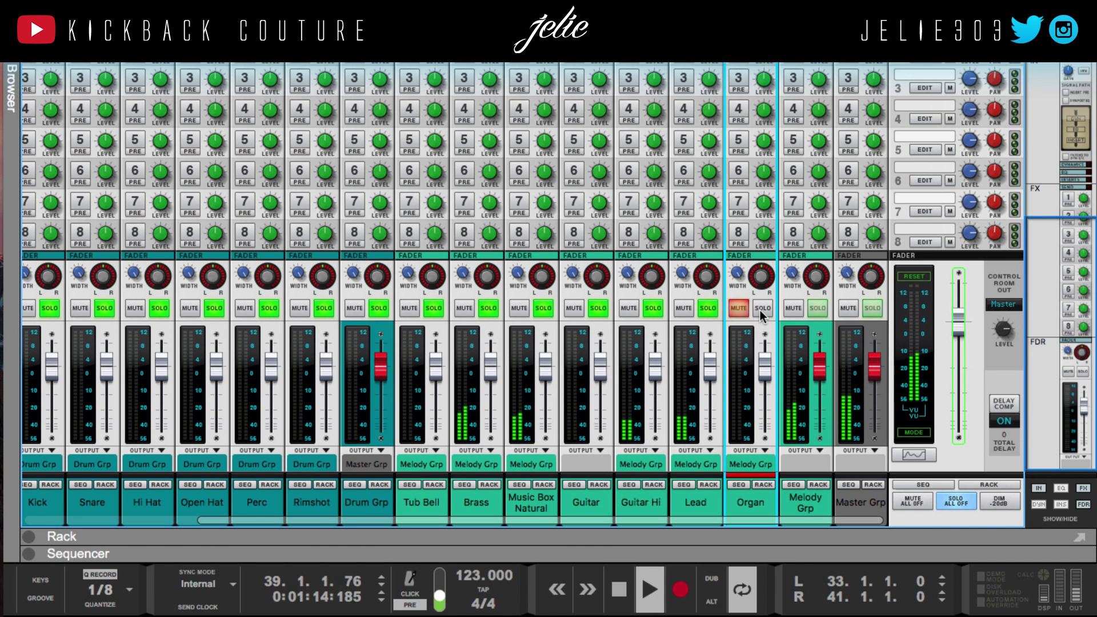
pyautogui.click(760, 312)
pyautogui.scroll(1, 758, 309)
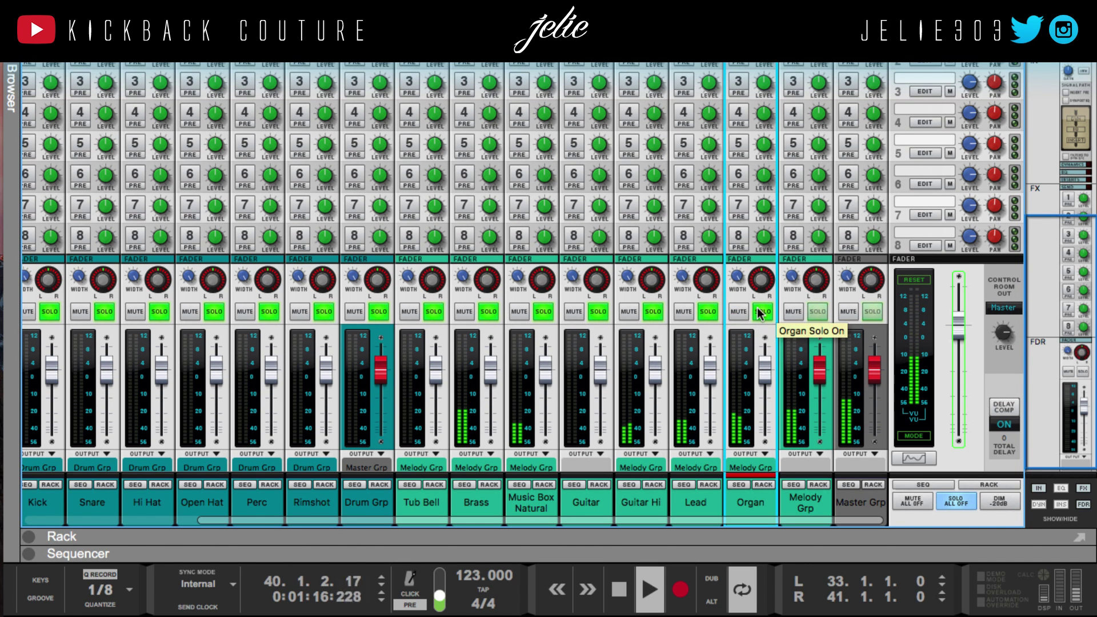
pyautogui.scroll(1, 760, 313)
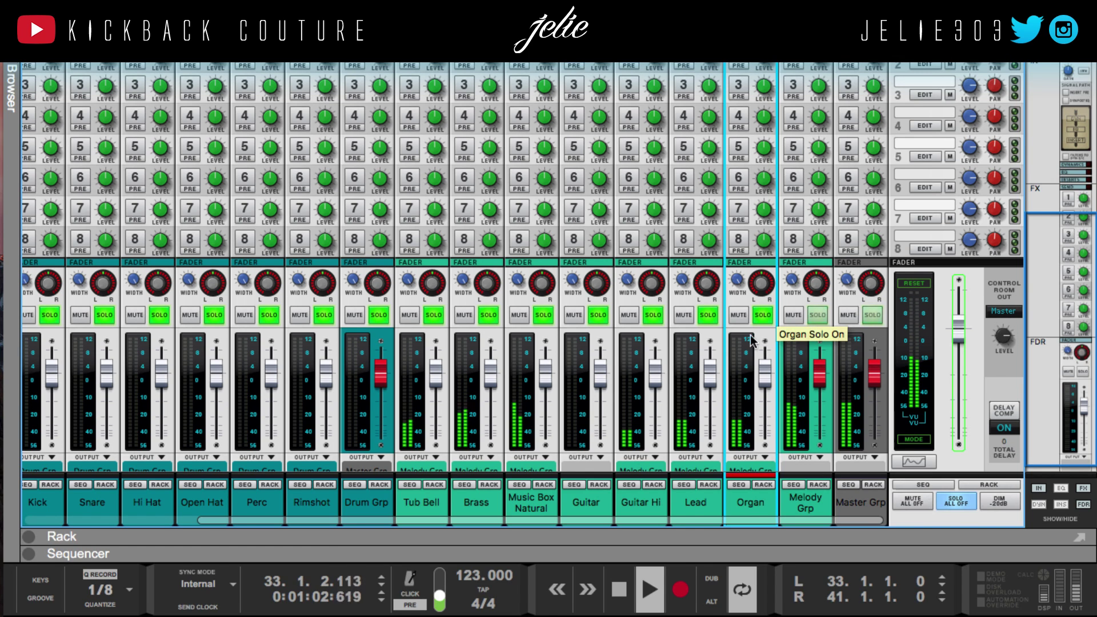
pyautogui.scroll(1, 753, 507)
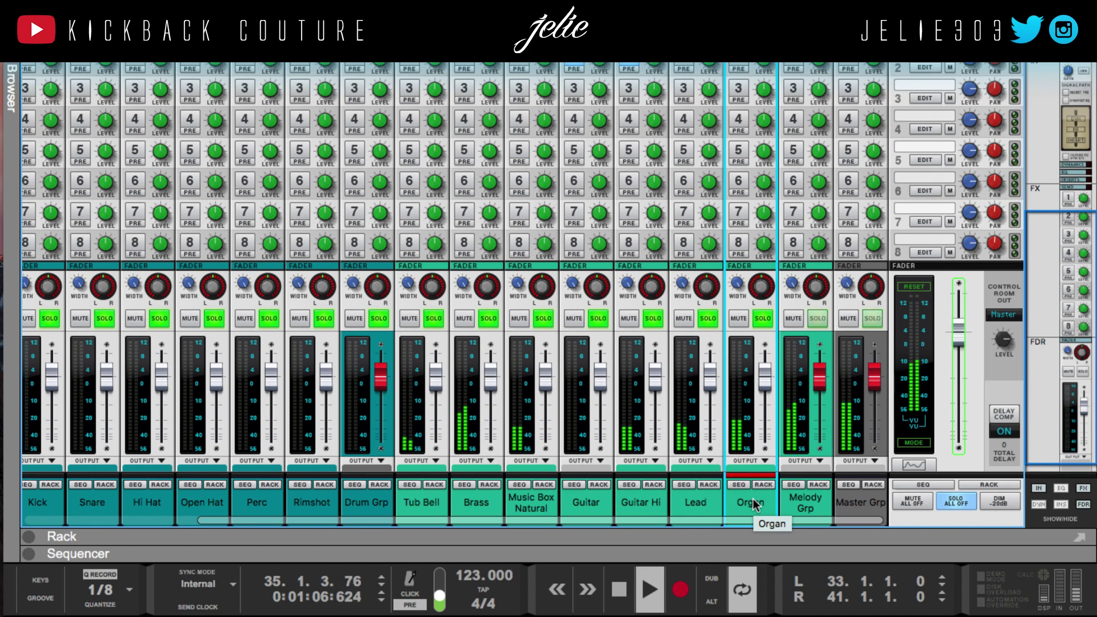
pyautogui.scroll(5, 768, 209)
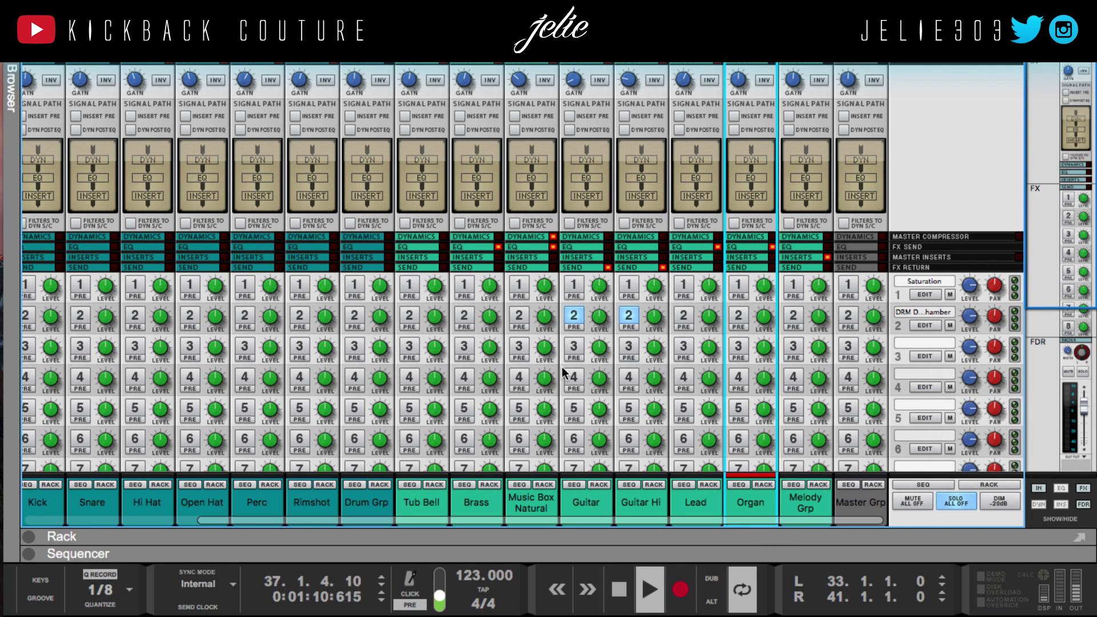
# Extend the loop's end to bar 49 so it covers both Organ clips of the first hook.
pyautogui.press('F7')
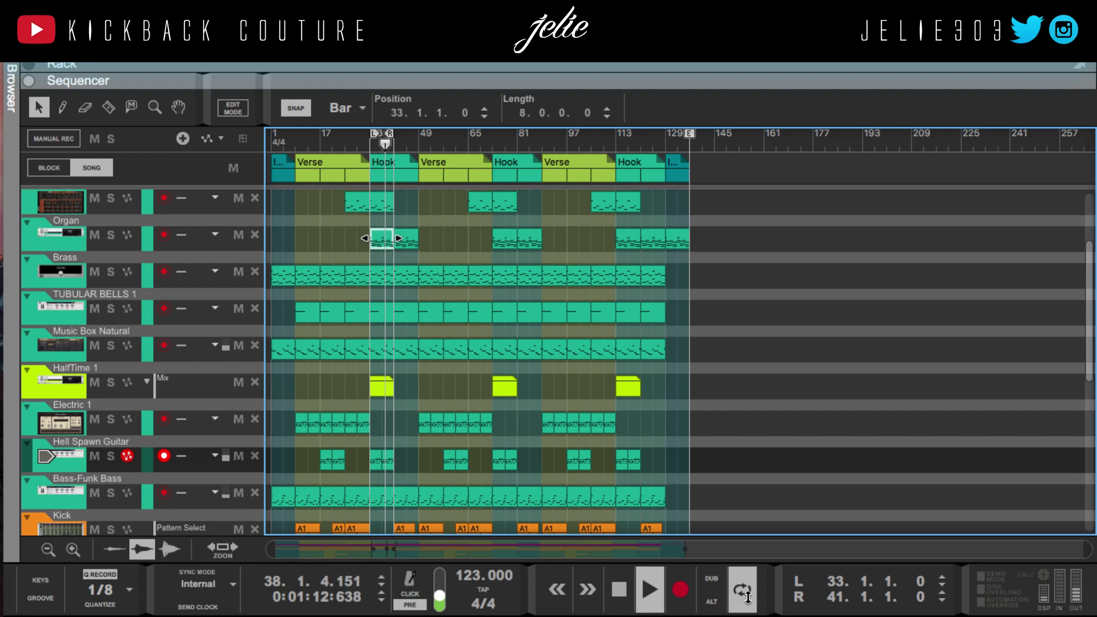
pyautogui.keyDown('alt'); pyautogui.click(420, 135); pyautogui.keyUp('alt')
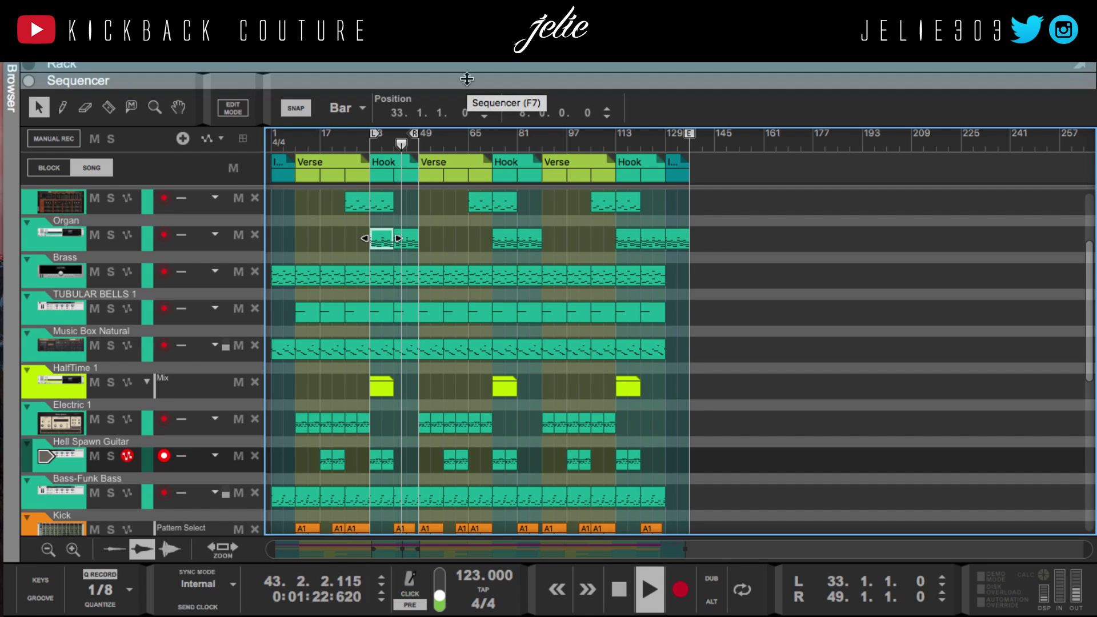
pyautogui.press('F6')
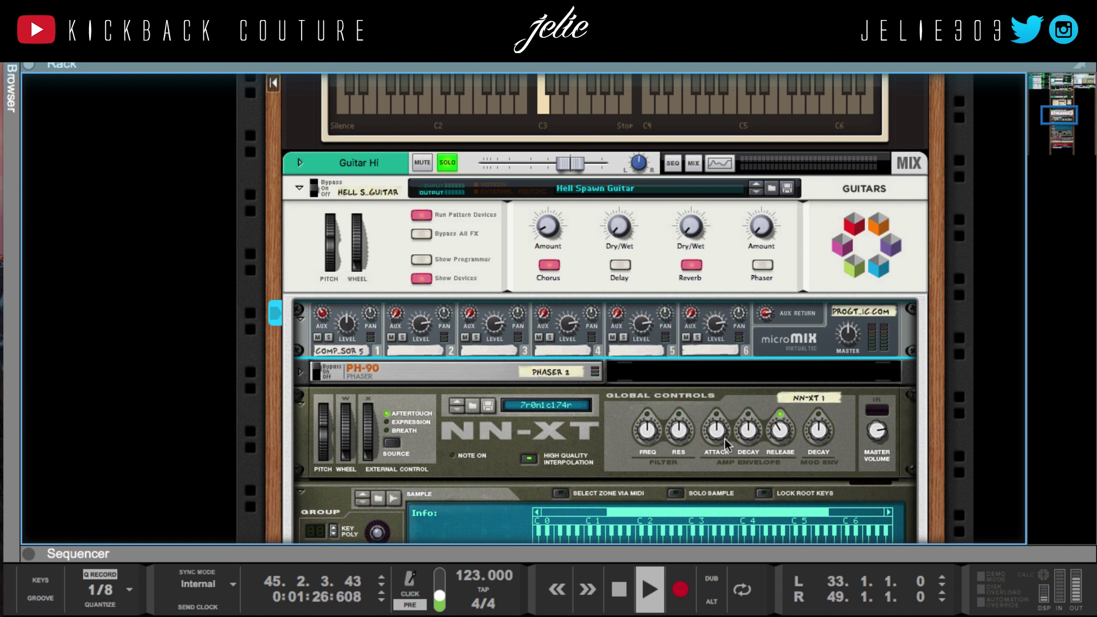
# Fine-tune the Organ channel's input gain in the mixer during playback.
pyautogui.press('F5')
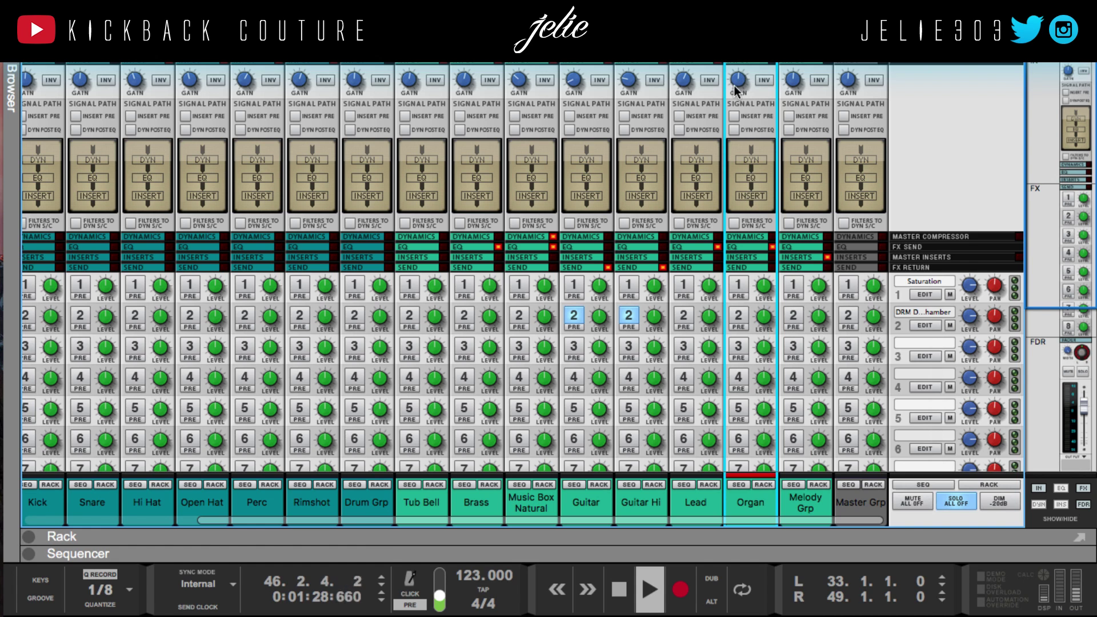
pyautogui.moveTo(736, 96)
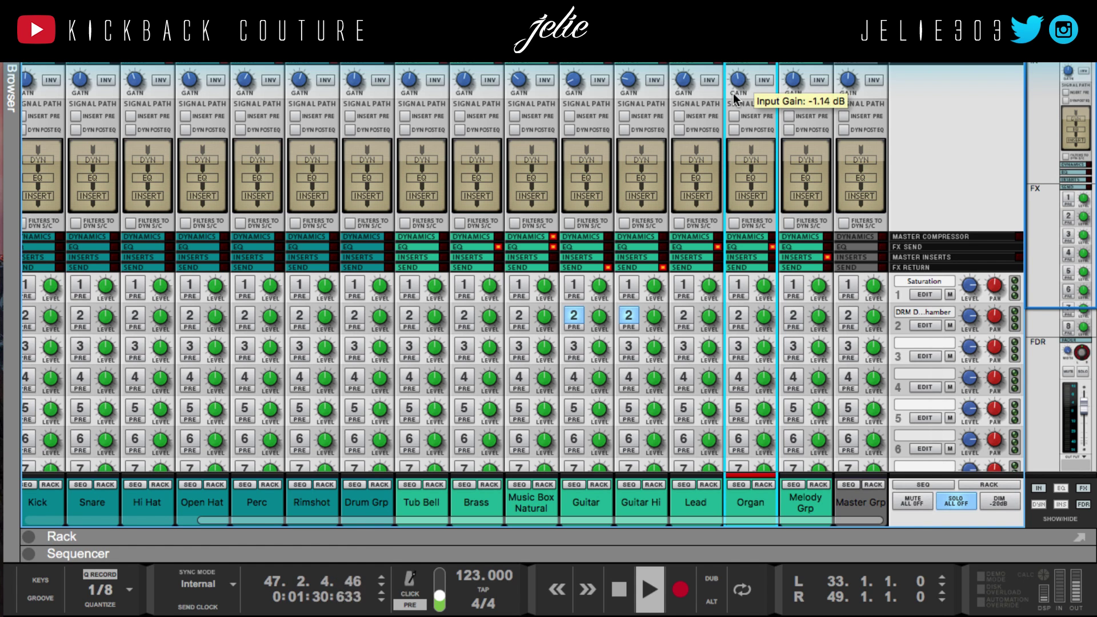
pyautogui.moveTo(733, 95); pyautogui.dragTo(732, 99)
pyautogui.scroll(-10, 742, 285)
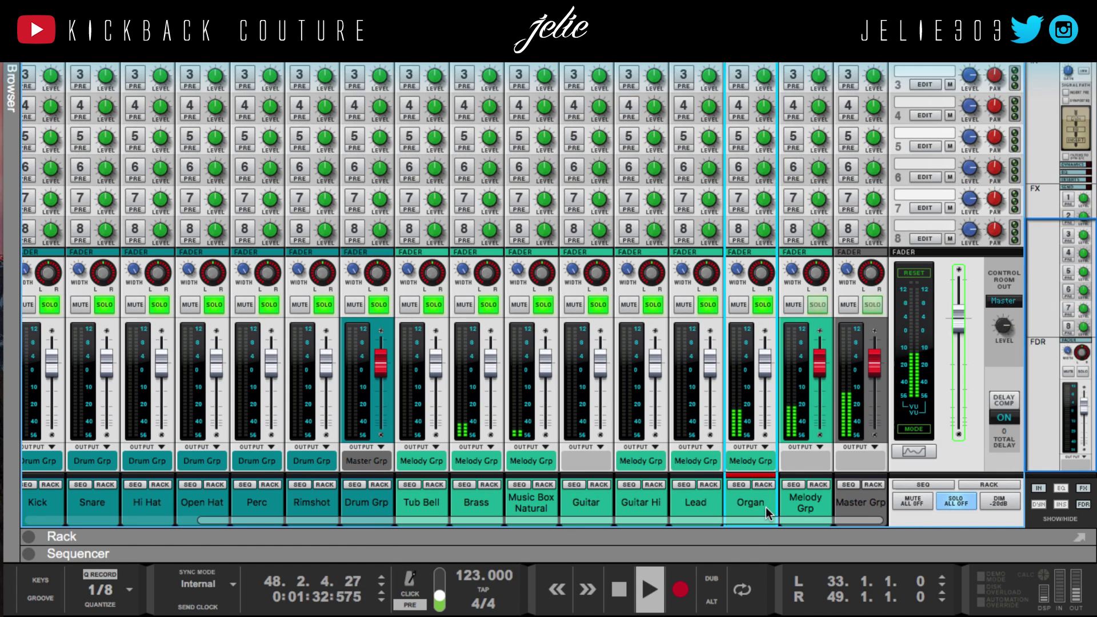
# Rename the Organ mixer channel as Arp.
pyautogui.doubleClick(750, 503)
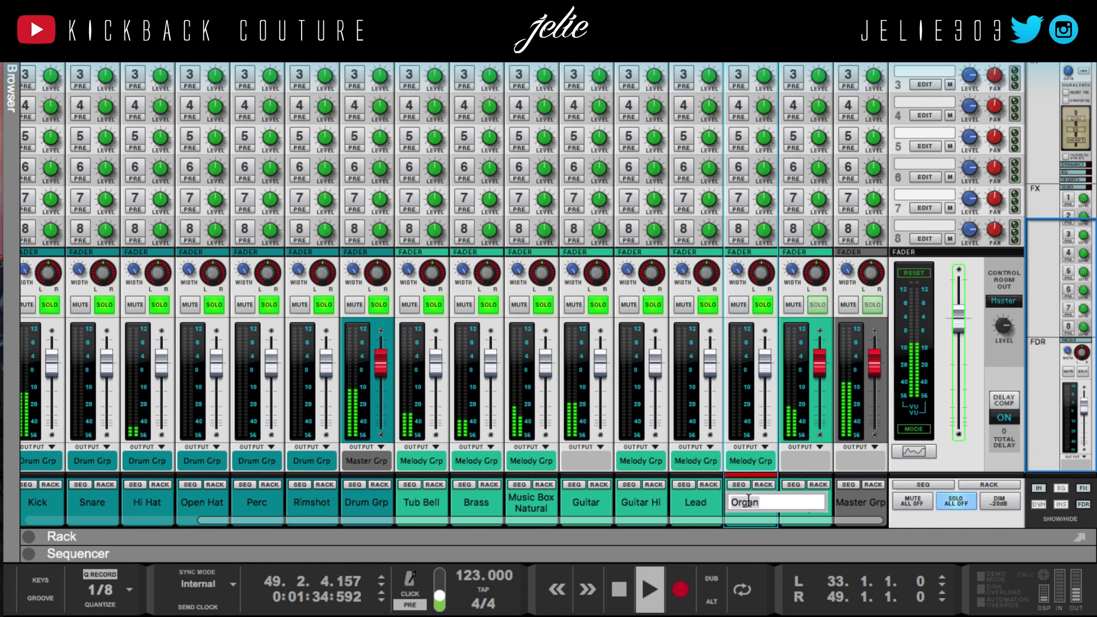
pyautogui.write('Arp')
pyautogui.press('Return')
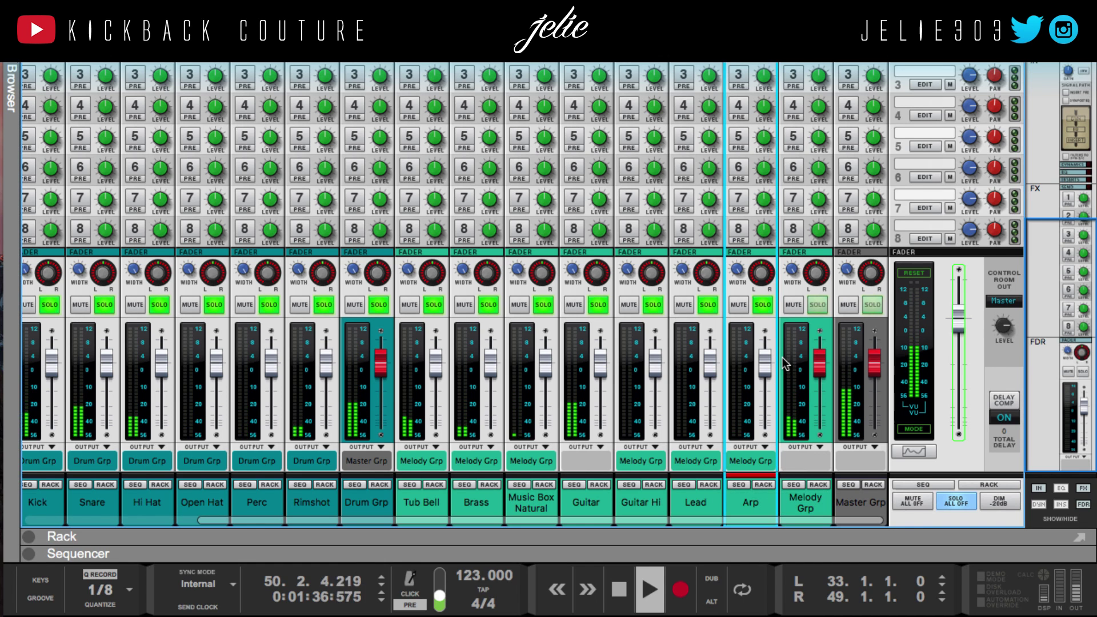
# Restart playback from bar 33 with looping on, and set the Arp channel's input gain to -3.71 dB.
pyautogui.scroll(1, 785, 363)
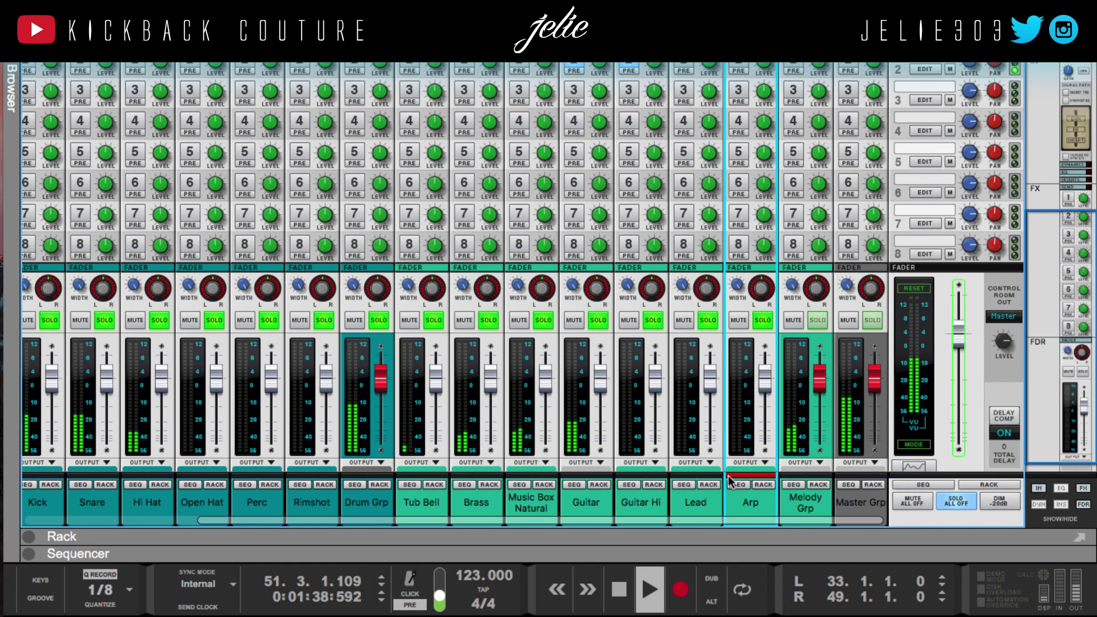
pyautogui.press('KP_1')
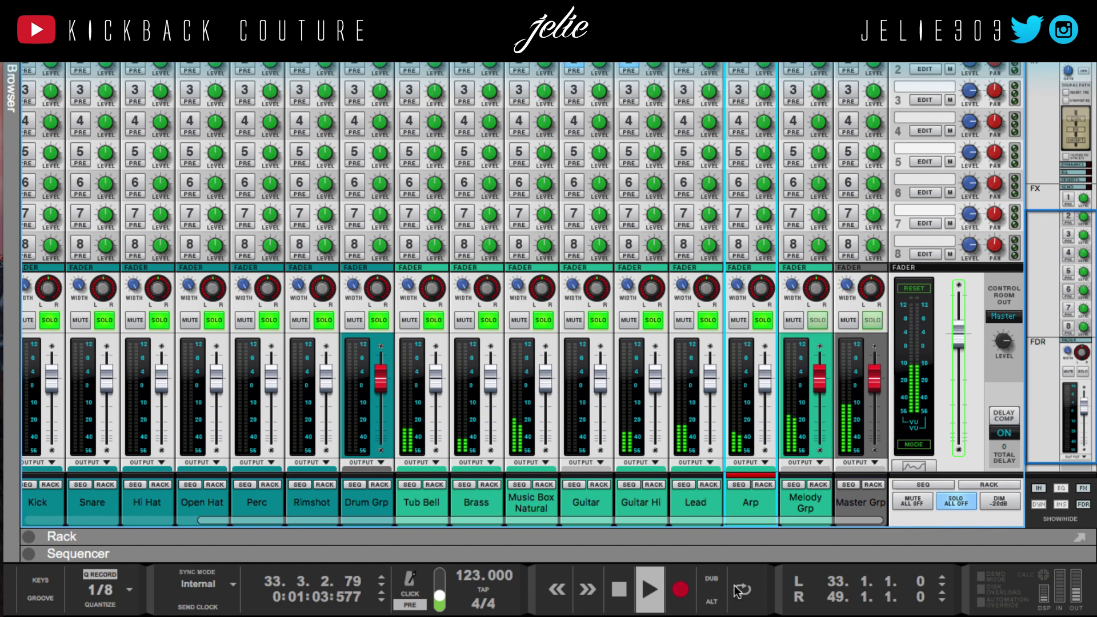
pyautogui.click(736, 590)
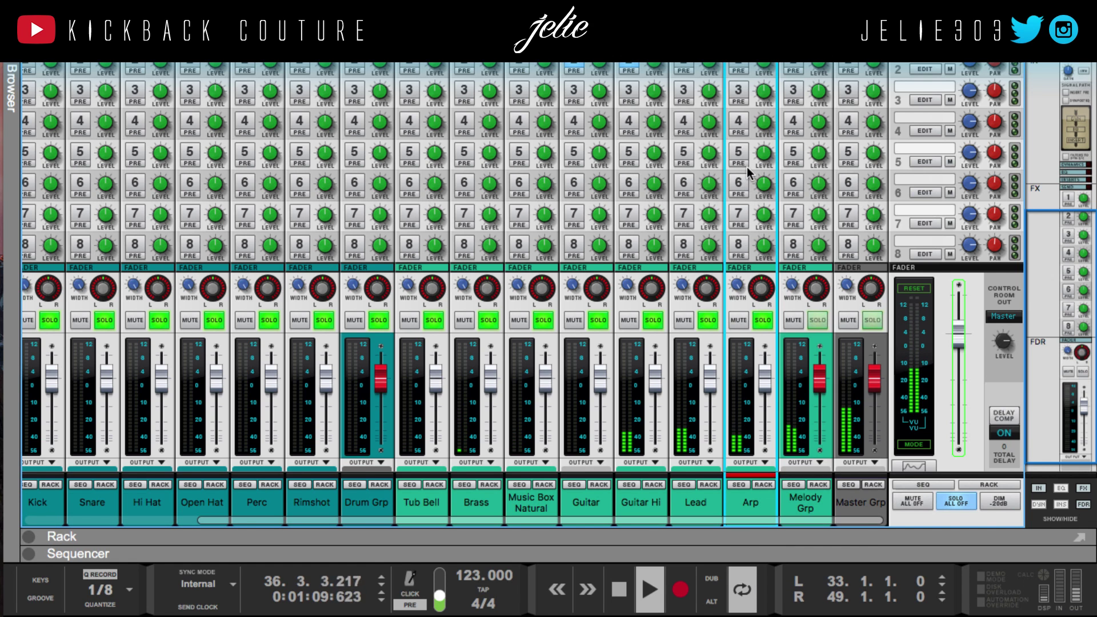
pyautogui.scroll(5, 744, 86)
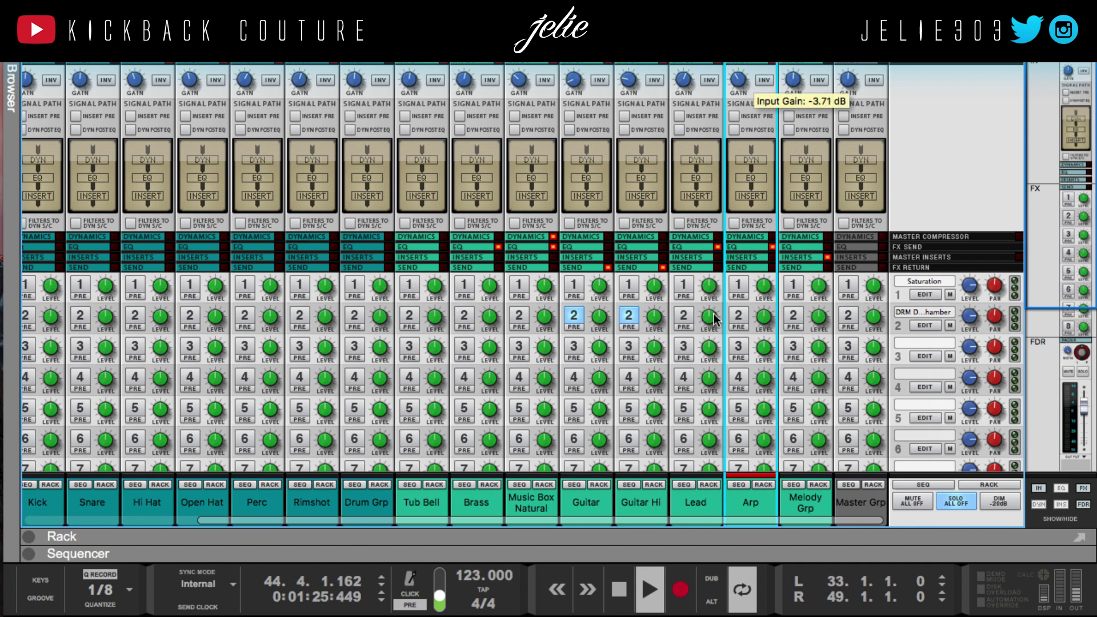
pyautogui.scroll(-5, 725, 320)
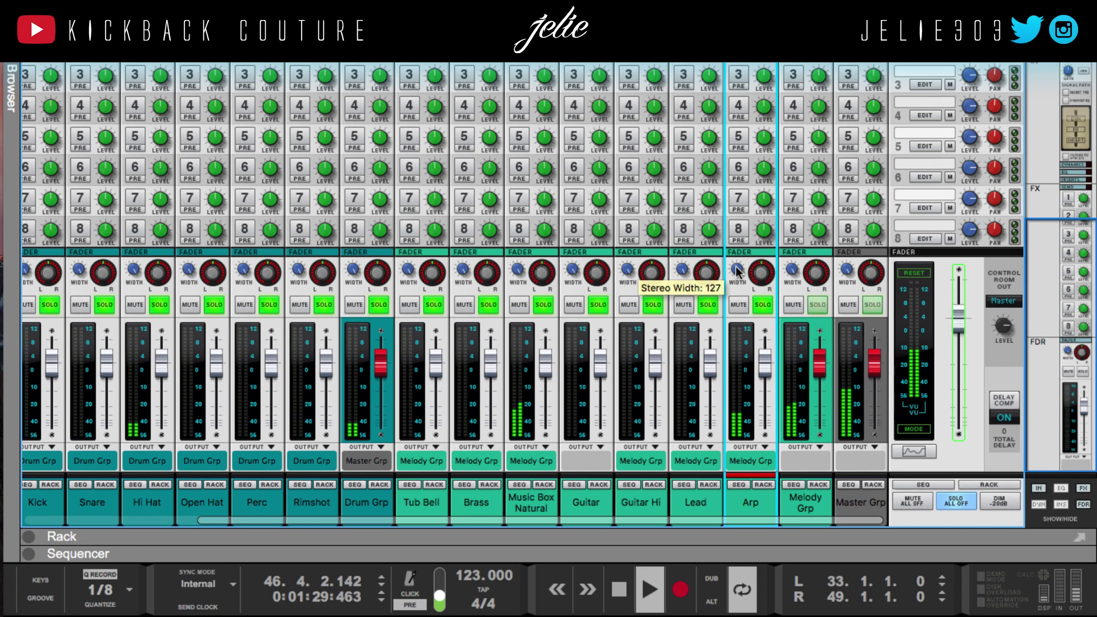
# Set the Arp channel's low-pass filter to 2.64 kHz in the Spectrum EQ and close the EQ.
pyautogui.press('F2')
pyautogui.moveTo(754, 303); pyautogui.dragTo(715, 306)
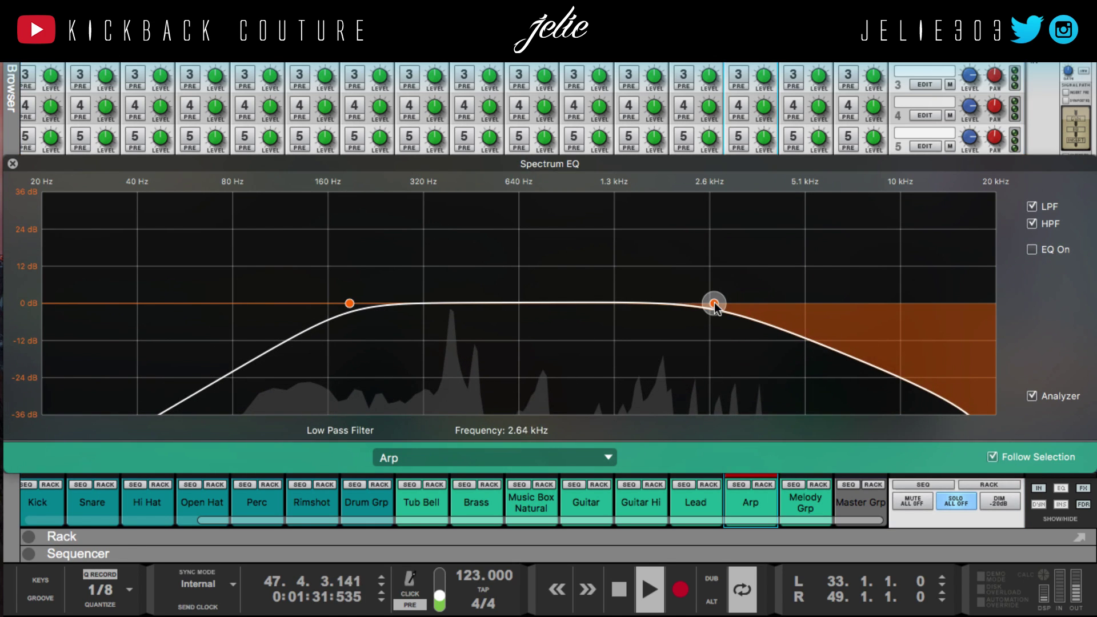
pyautogui.click(14, 165)
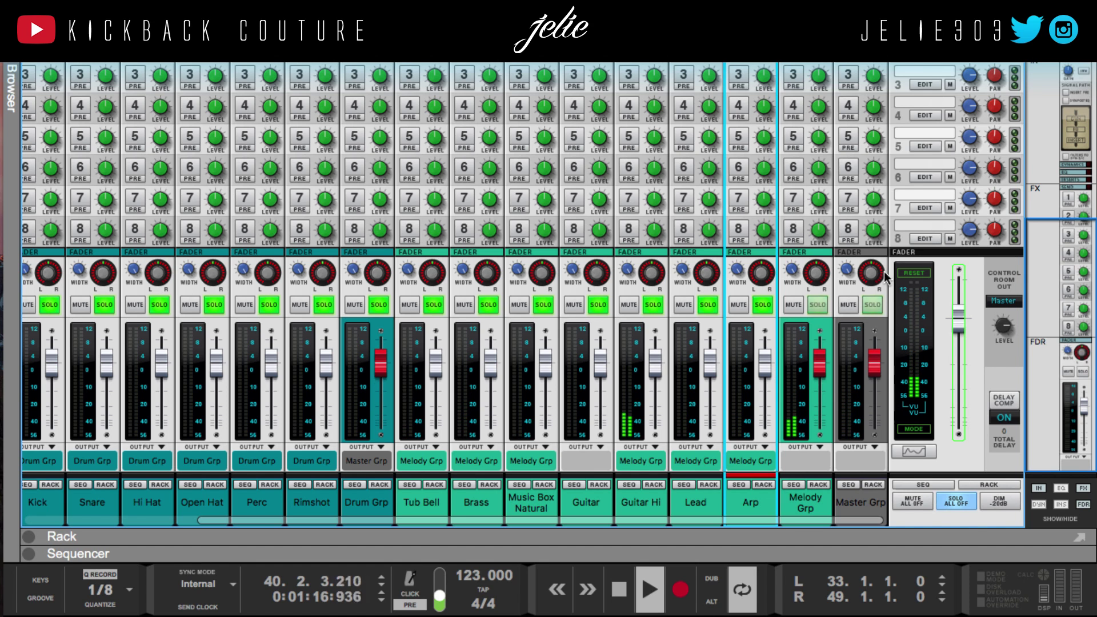
# Check the Arp channel's input gain against the looping hook and stop playback.
pyautogui.scroll(1, 737, 92)
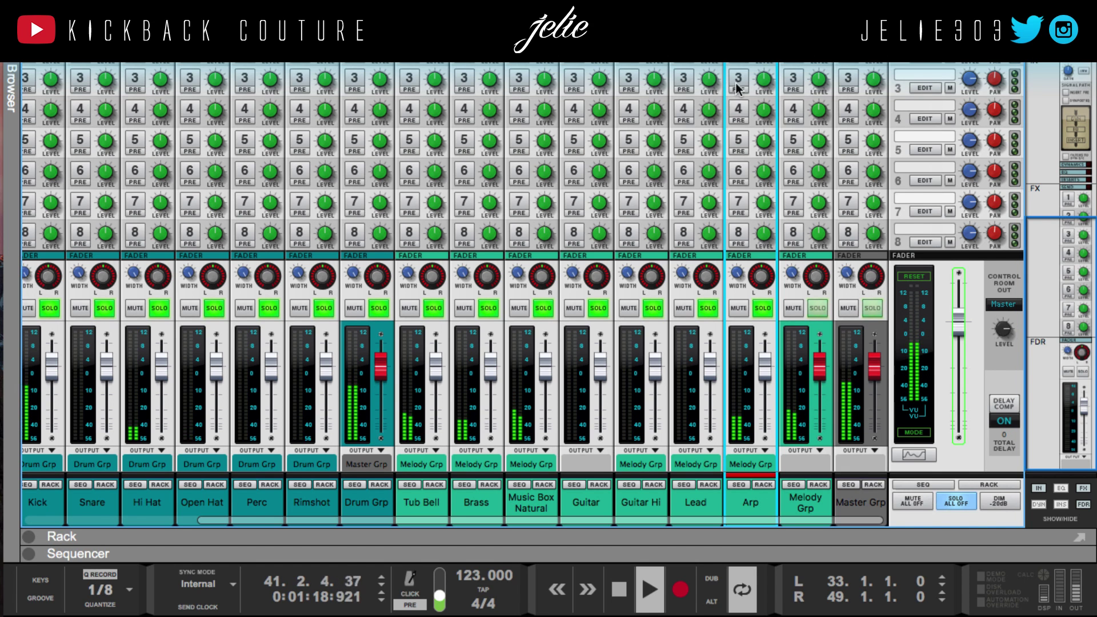
pyautogui.scroll(5, 737, 90)
pyautogui.moveTo(738, 89)
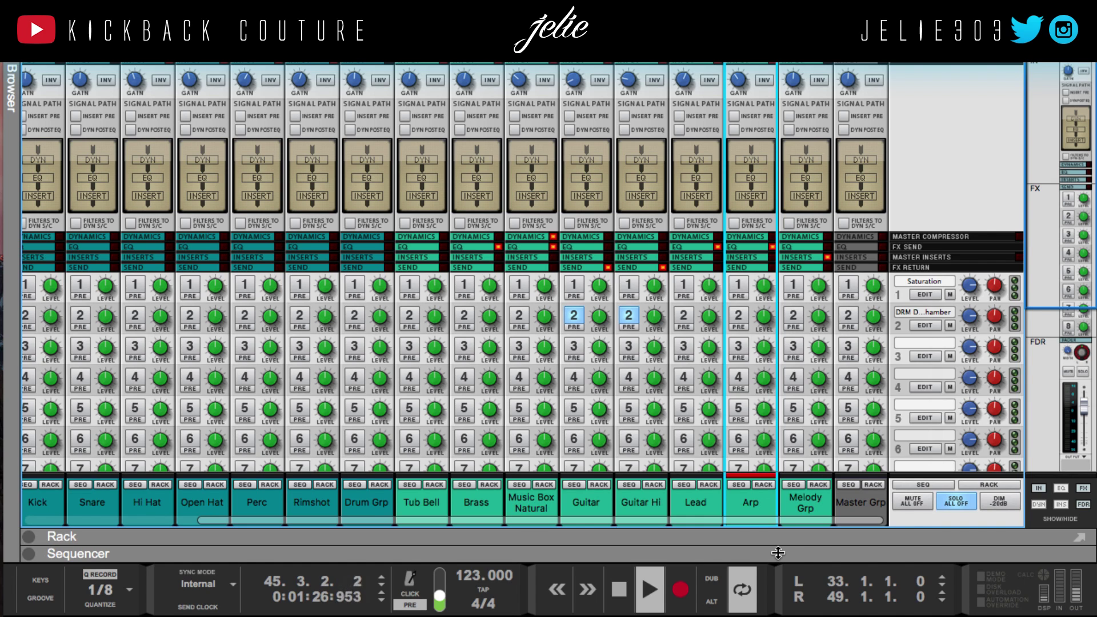
pyautogui.press('space')
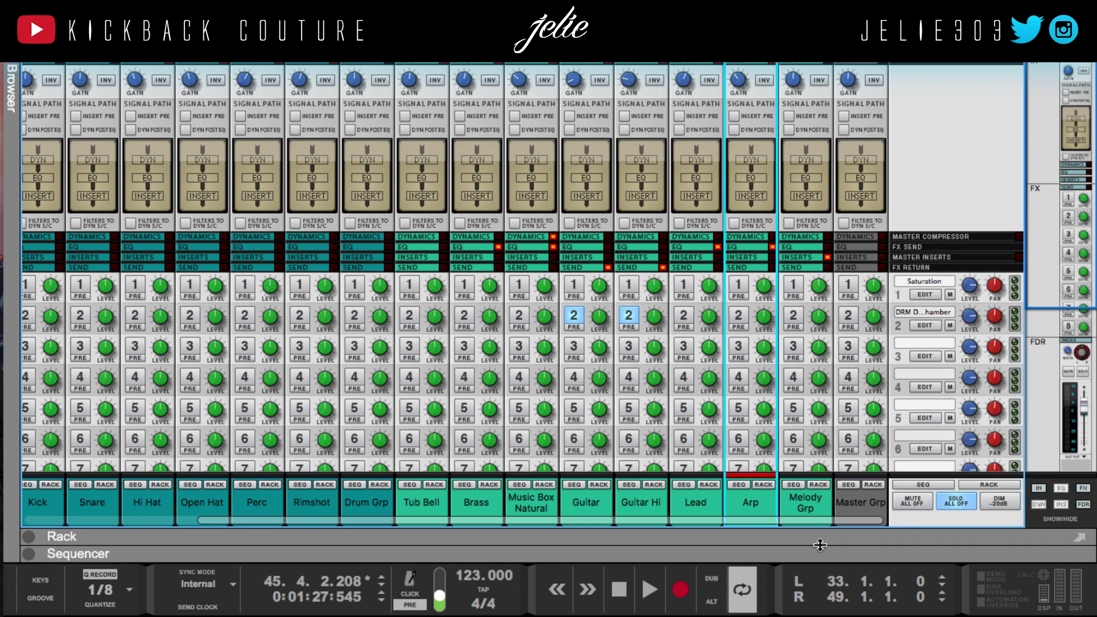
# Add an Audiomatic Retro Transformer to the Master Section's insert effects in the rack.
pyautogui.press('F6')
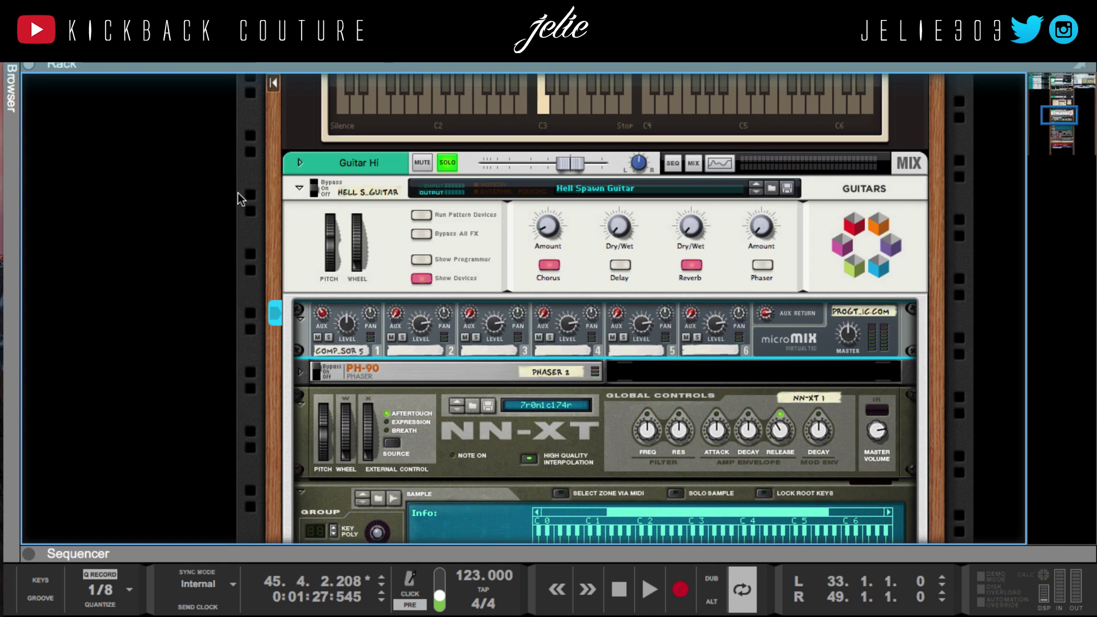
pyautogui.scroll(10, 239, 193)
pyautogui.hscroll(10, 348, 347)
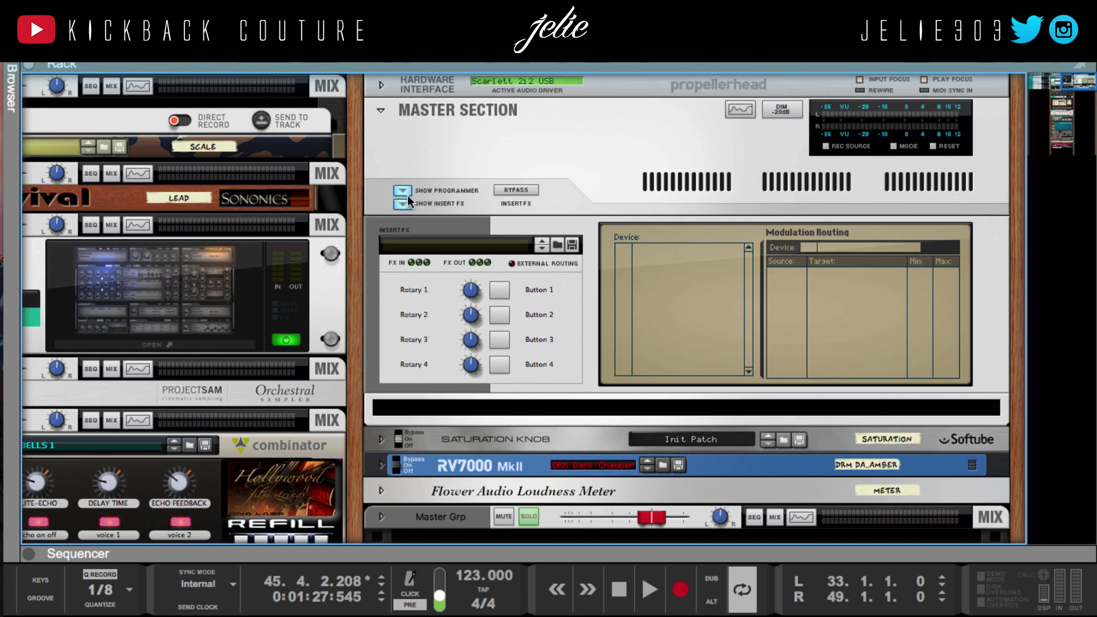
pyautogui.rightClick(405, 409)
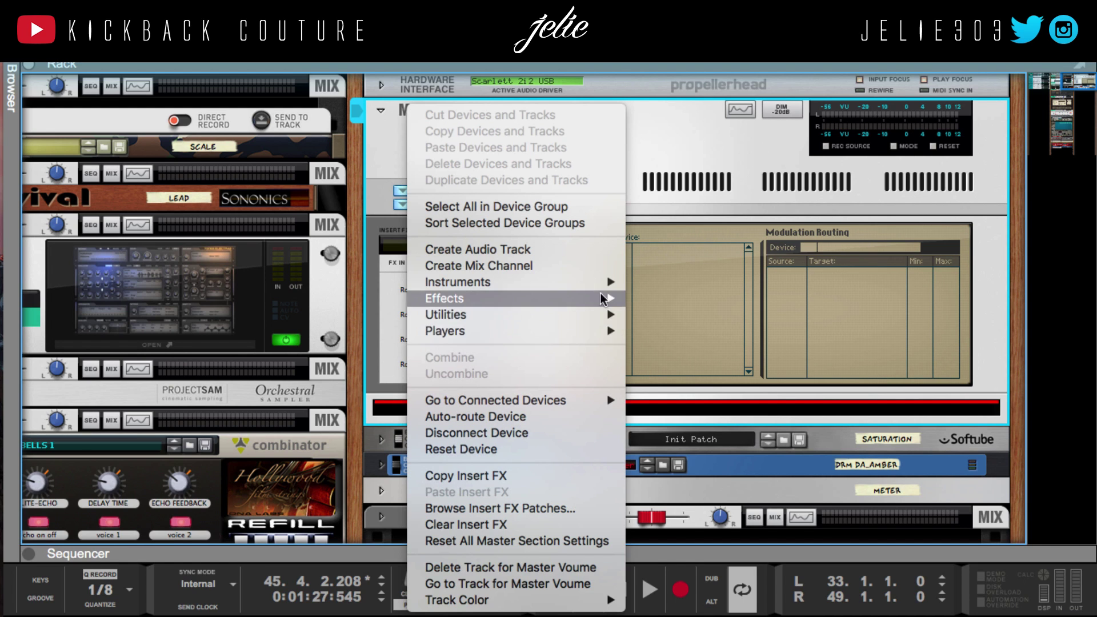
pyautogui.moveTo(457, 298)
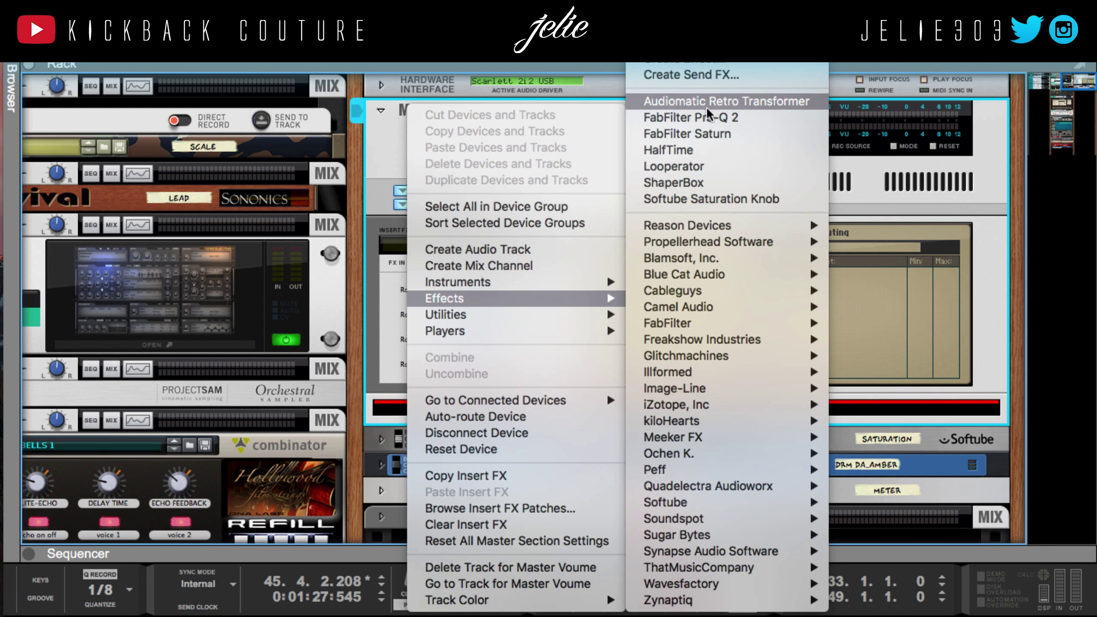
pyautogui.press('Return')
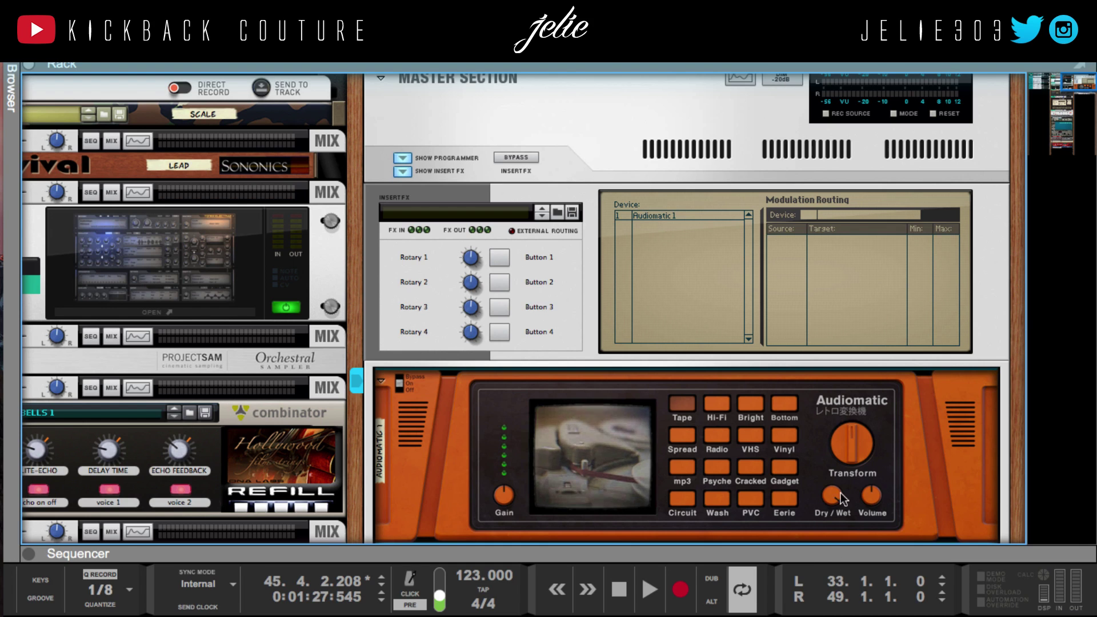
# Lower the Audiomatic's dry/wet mix and play the song from its beginning to hear the effect.
pyautogui.moveTo(826, 497)
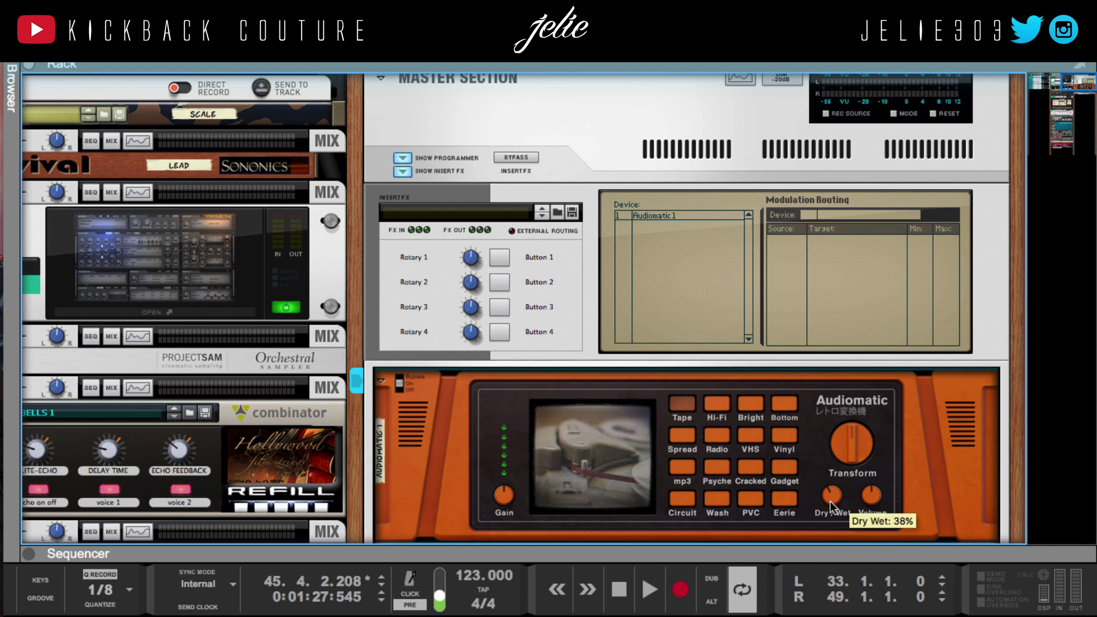
pyautogui.moveTo(830, 501); pyautogui.dragTo(828, 518)
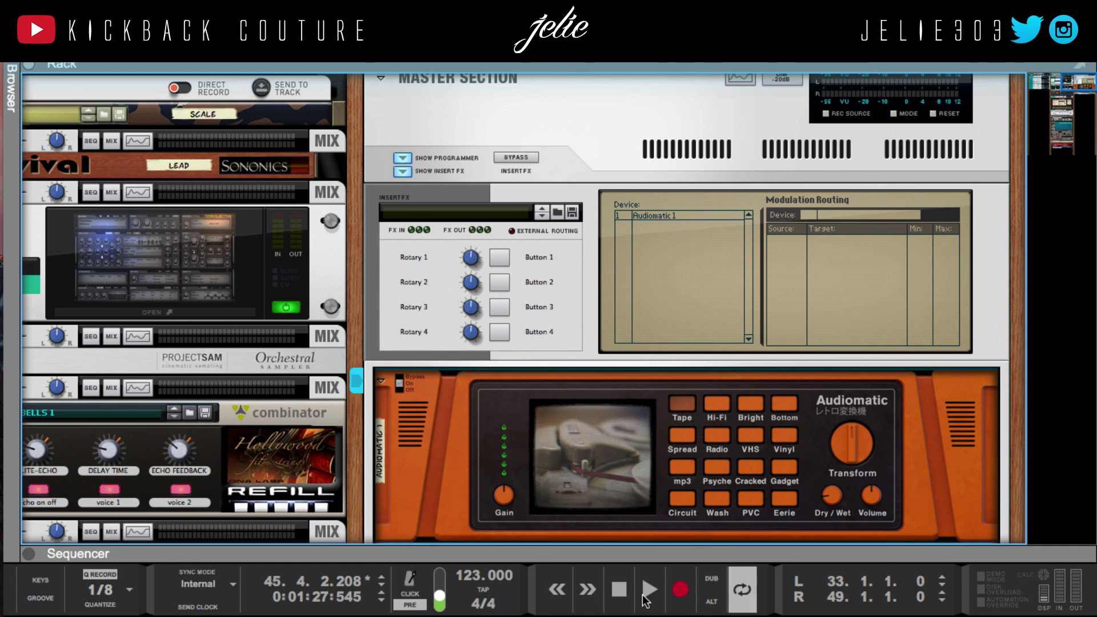
pyautogui.click(618, 589)
pyautogui.click(649, 589)
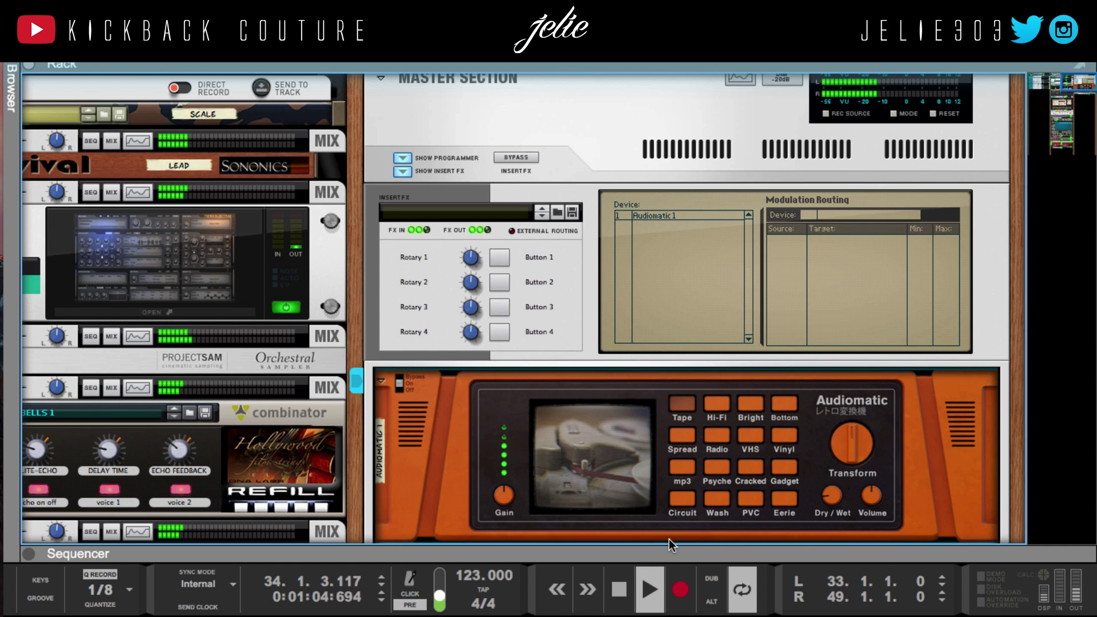
pyautogui.press('KP_Decimal')
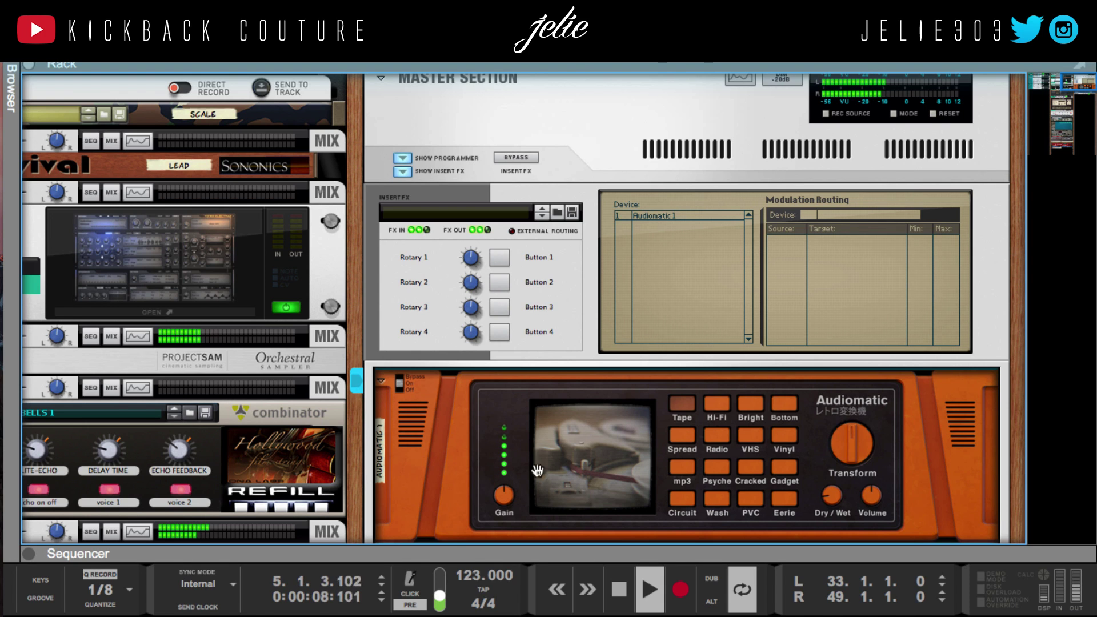
pyautogui.scroll(-2, 687, 463)
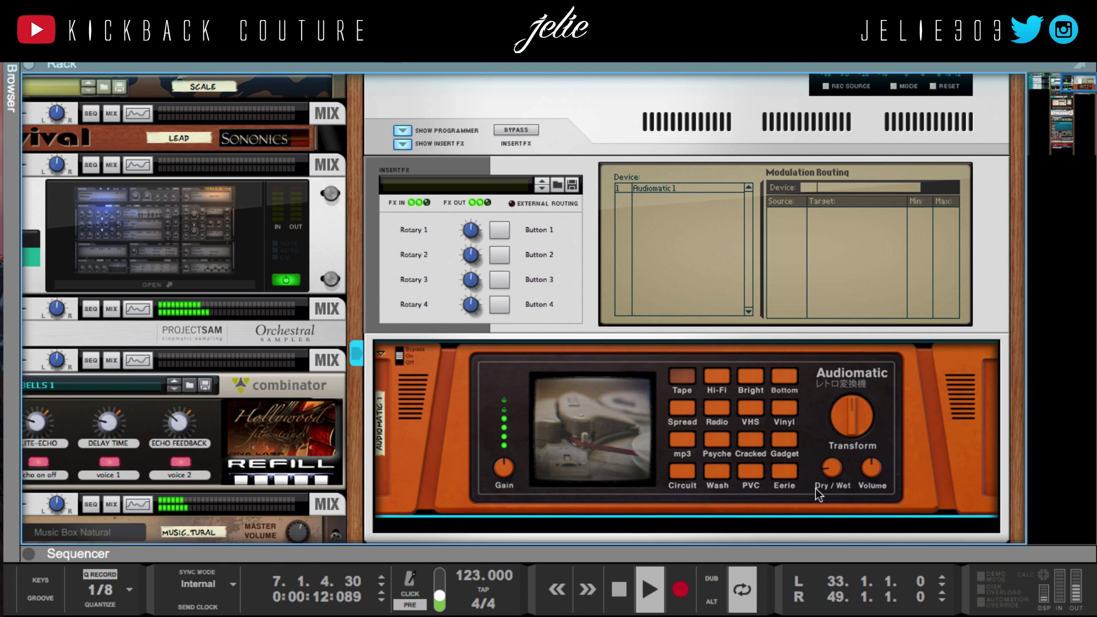
pyautogui.scroll(-2, 753, 475)
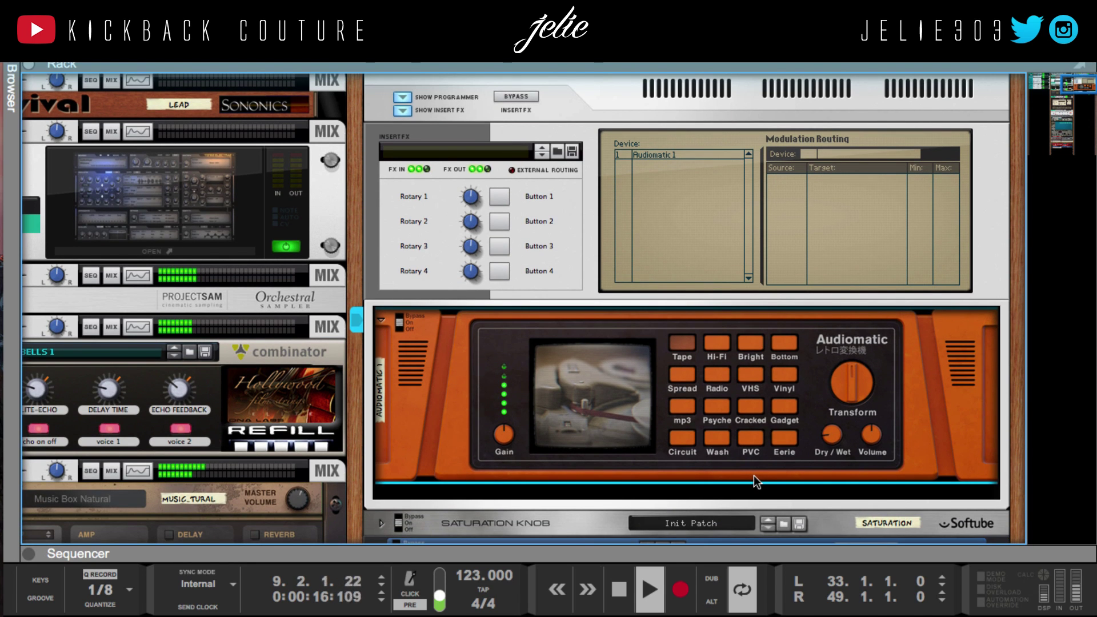
# Compare the Audiomatic bypassed and enabled, adjust its Transform amount with dry/wet at 22%, and stop playback.
pyautogui.moveTo(825, 428); pyautogui.dragTo(818, 411)
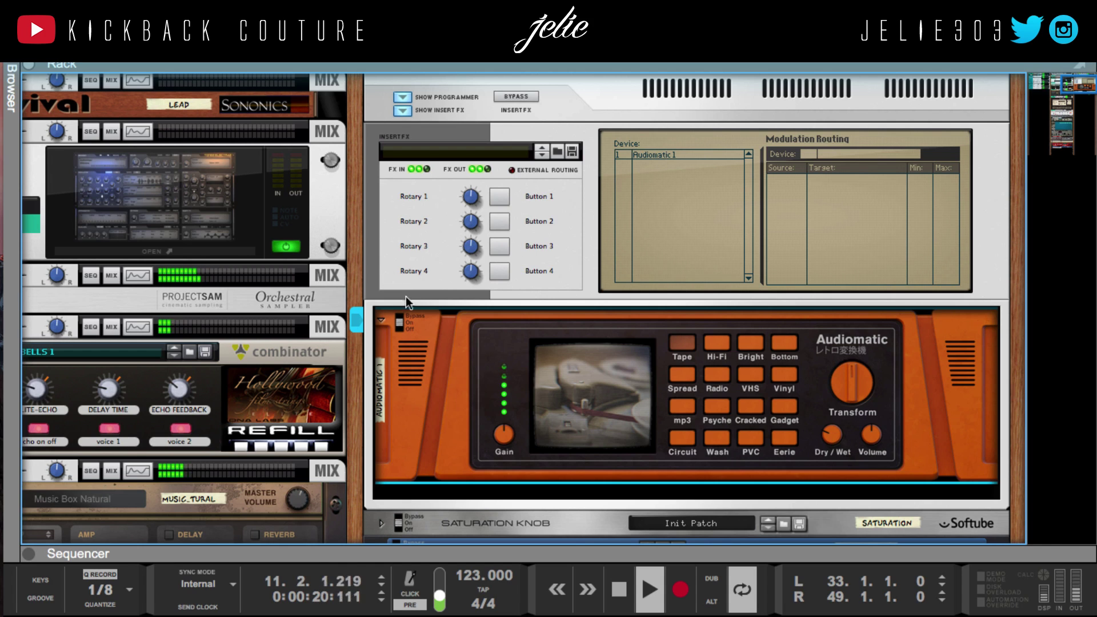
pyautogui.click(398, 322)
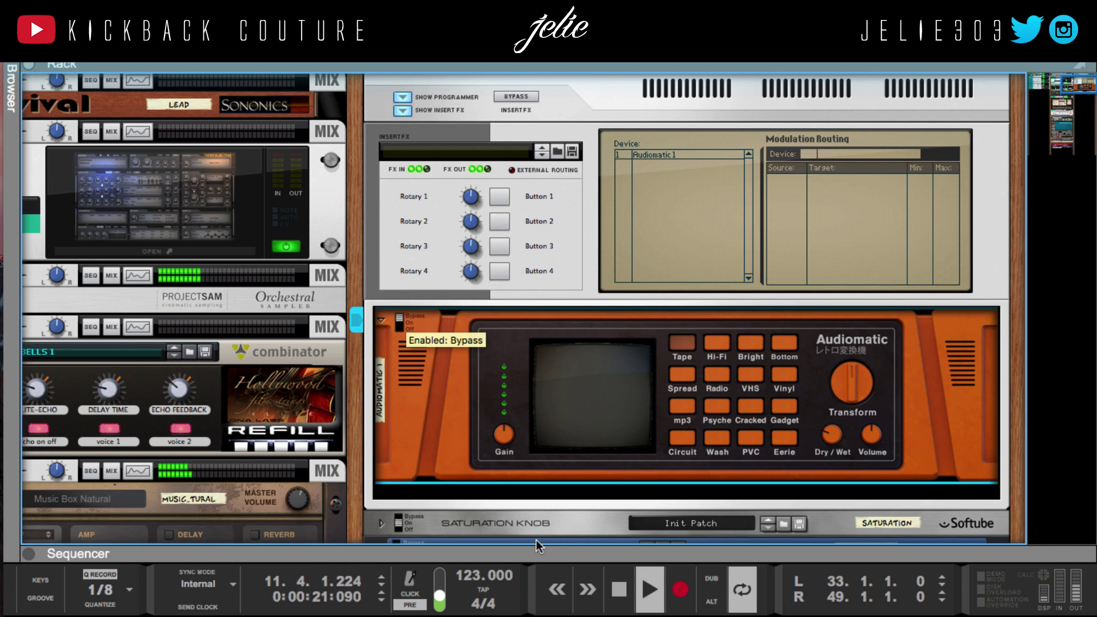
pyautogui.click(398, 320)
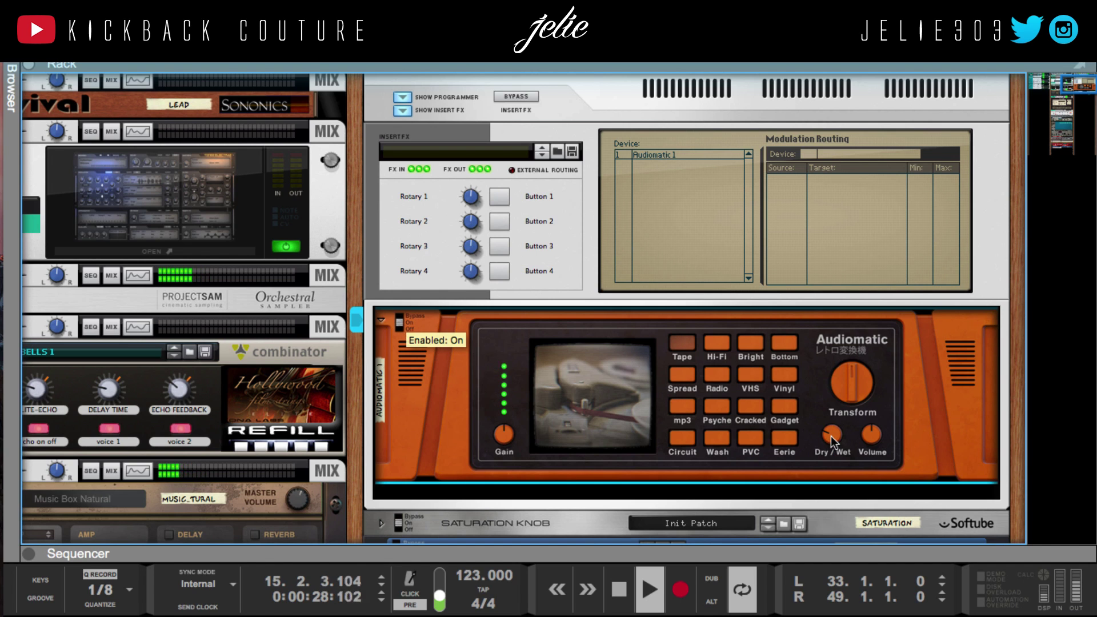
pyautogui.moveTo(831, 440); pyautogui.dragTo(797, 448)
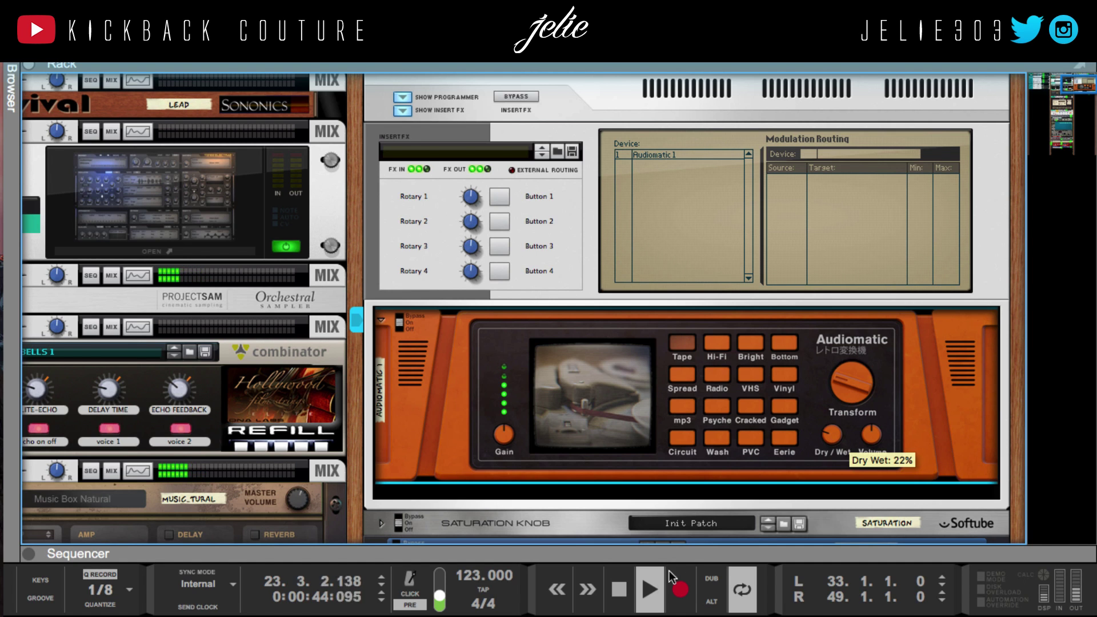
pyautogui.click(626, 594)
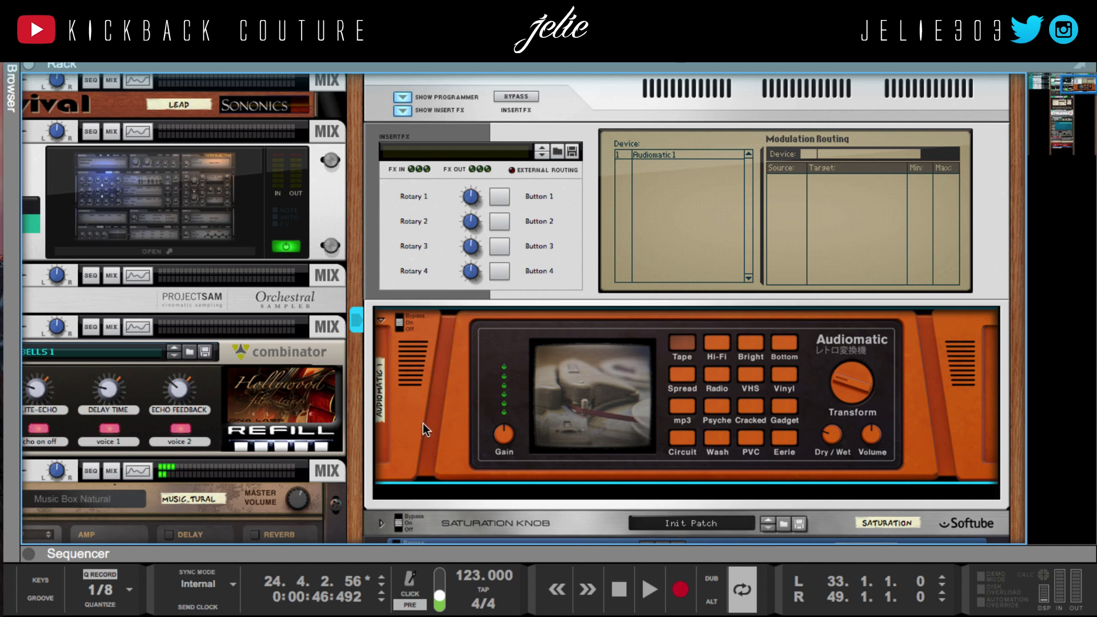
# Add an iZotope Ozone Maximizer below the Audiomatic in the master inserts and set its mode to IRC II.
pyautogui.scroll(-1, 443, 474)
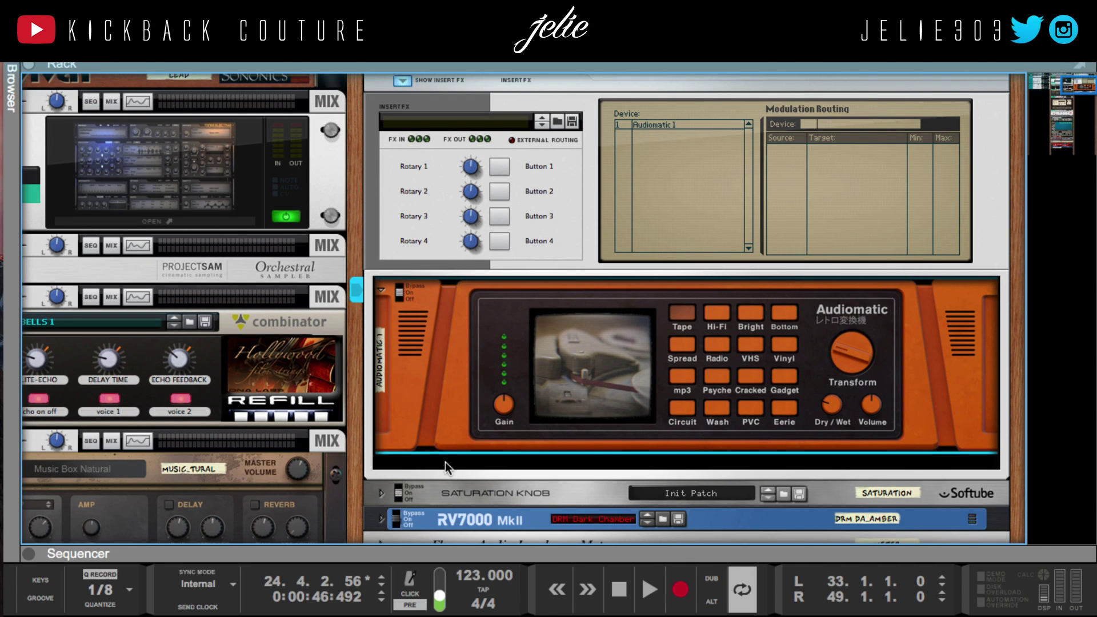
pyautogui.rightClick(444, 462)
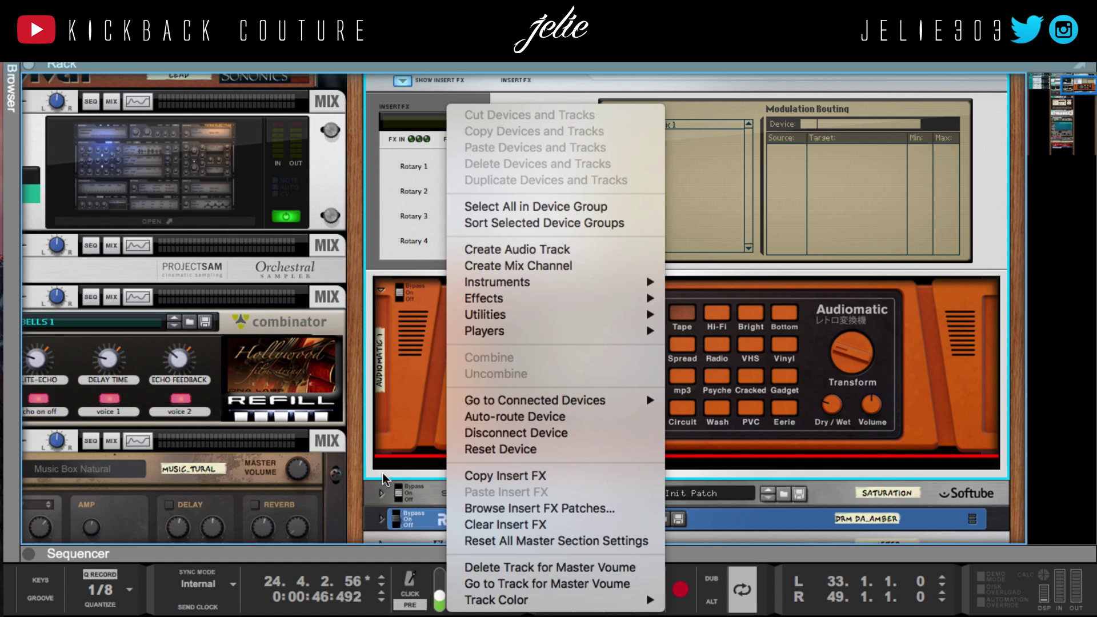
pyautogui.click(385, 479)
pyautogui.scroll(-3, 567, 472)
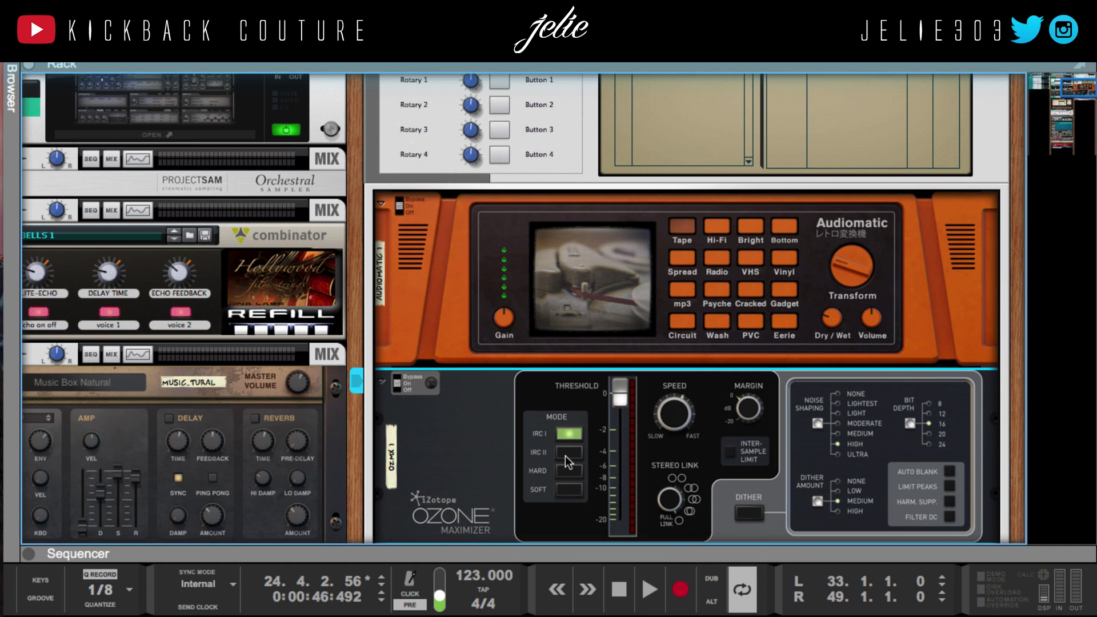
pyautogui.click(566, 455)
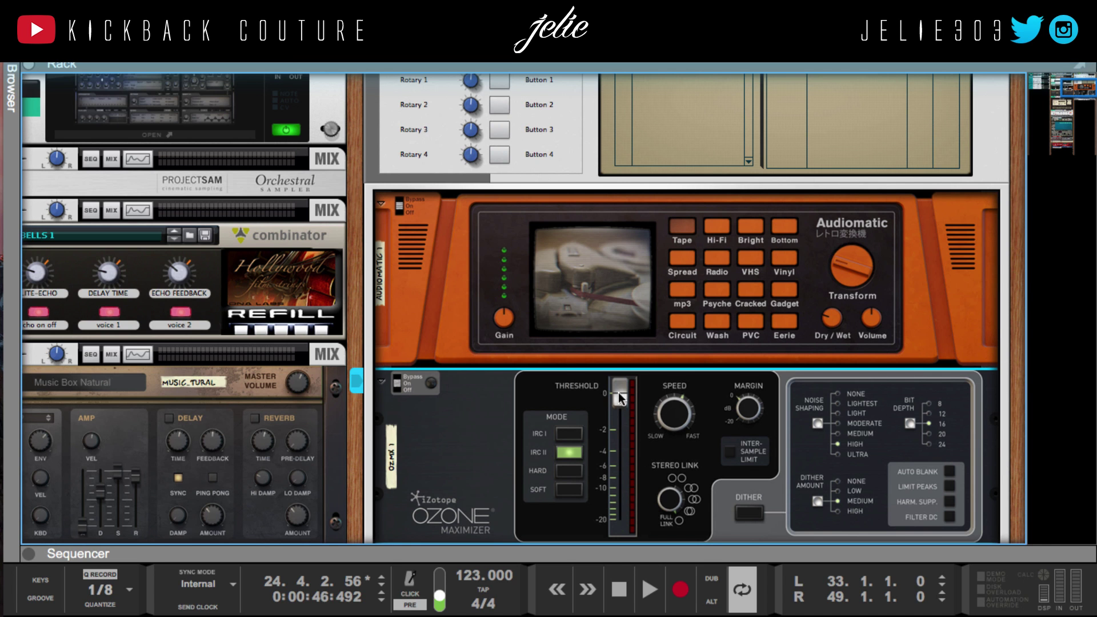